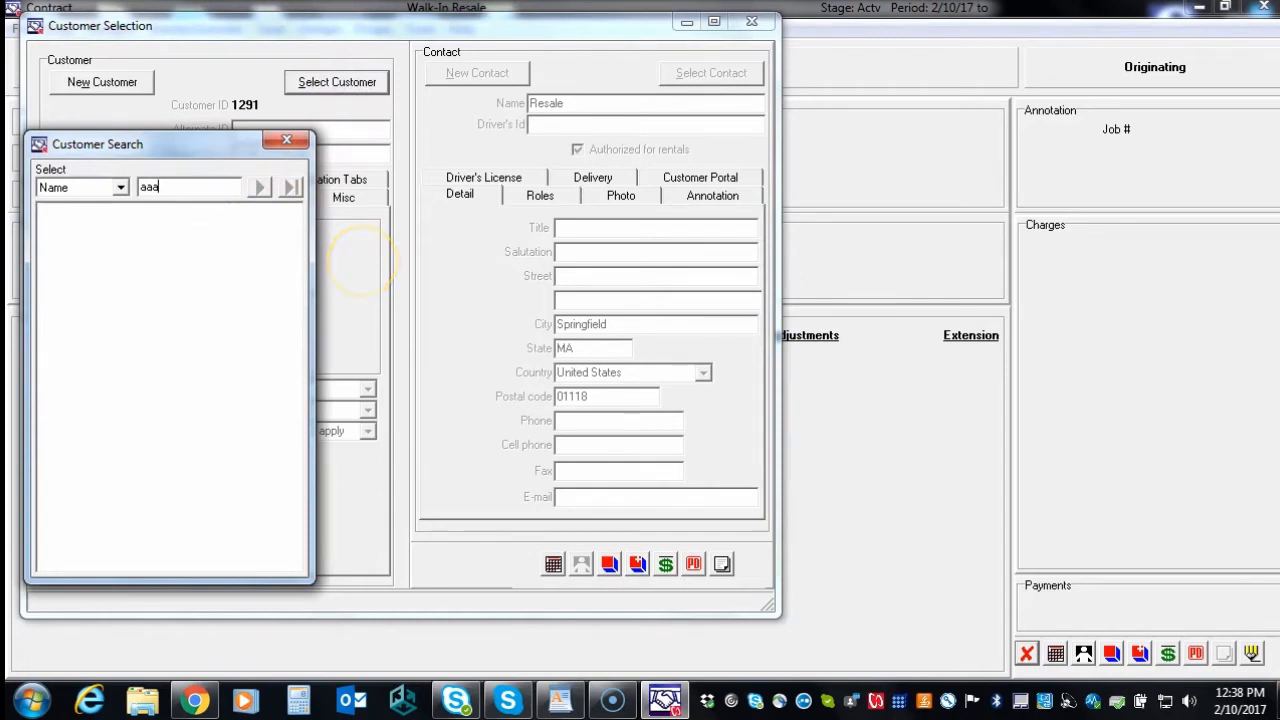
Attach AAA Building Supply as the contract's customer, accepting the overdue receivables warning
{"action": "left_click", "coordinate": [125, 216]}
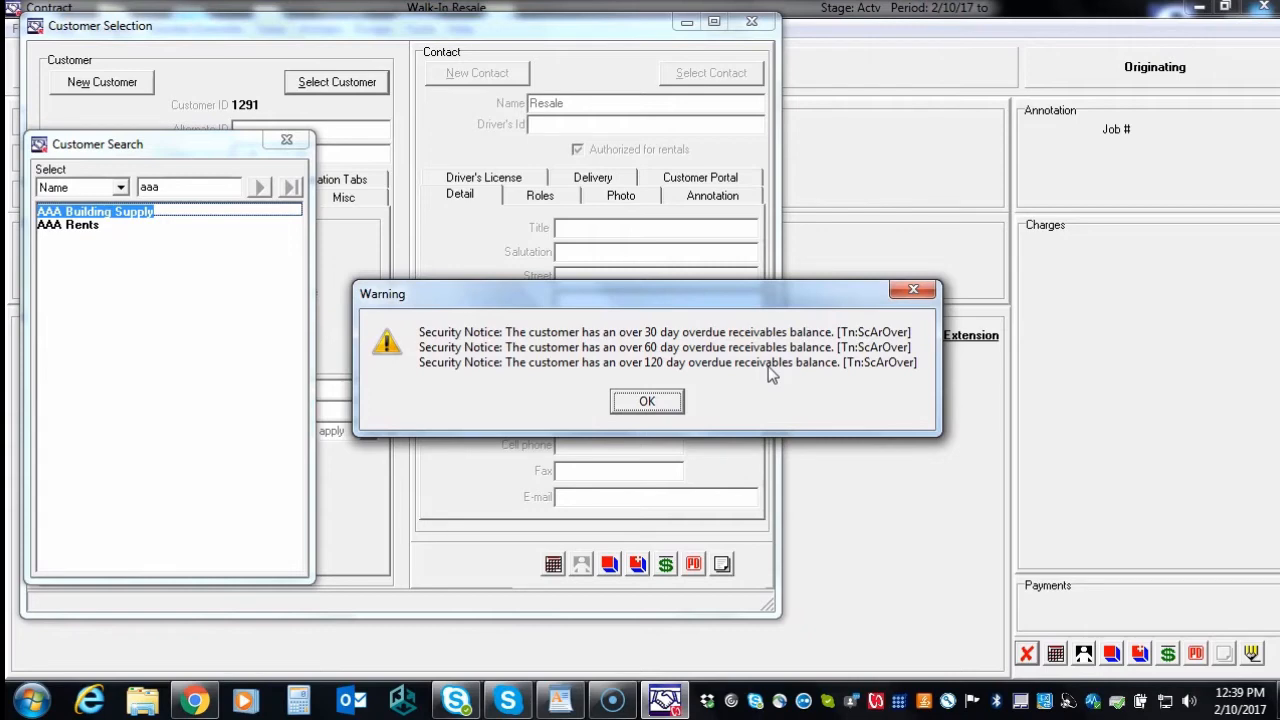
{"action": "left_click", "coordinate": [645, 401]}
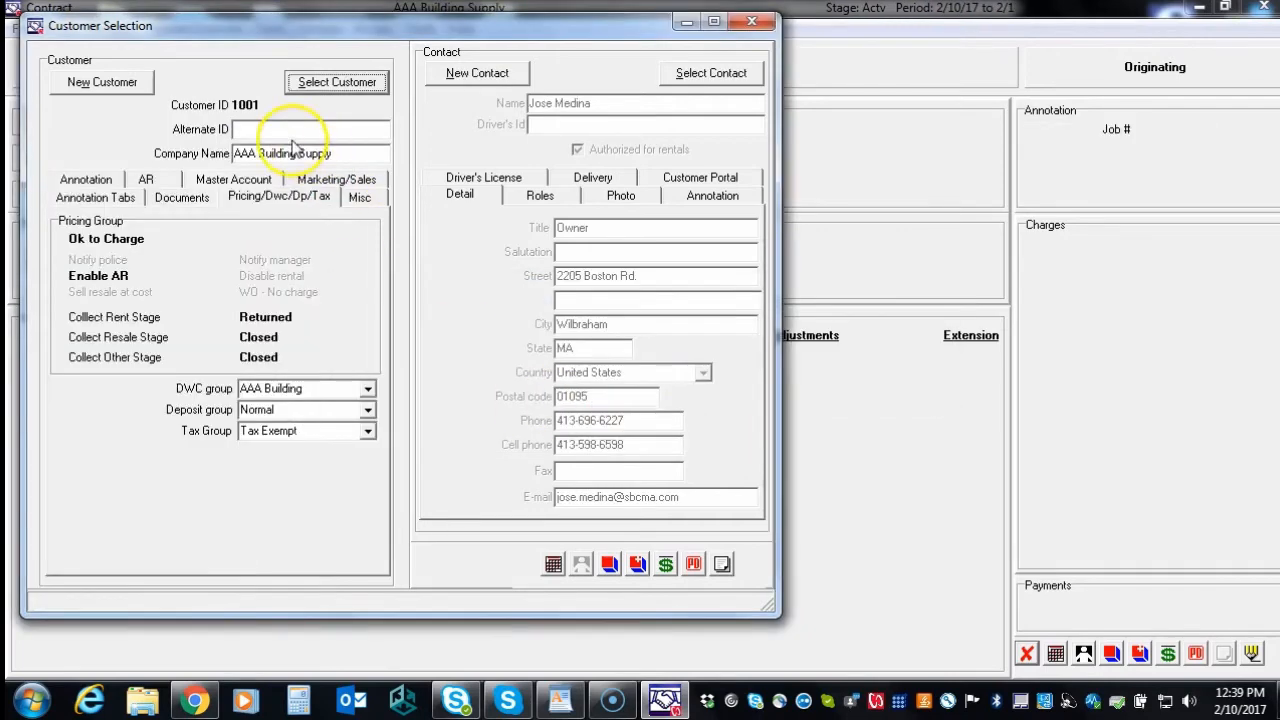
{"action": "left_click", "coordinate": [751, 21]}
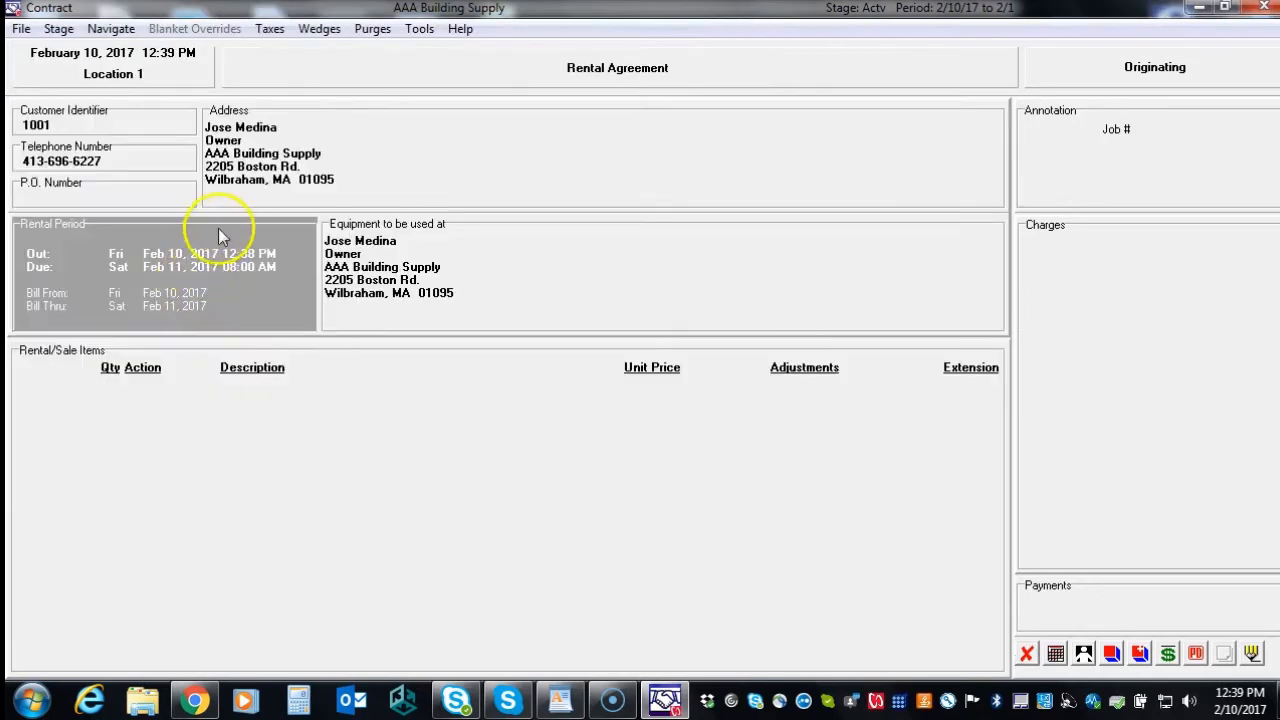
Set the rental due date to Monday, February 13, 2017 at 8:00 AM
{"action": "left_click", "coordinate": [200, 279]}
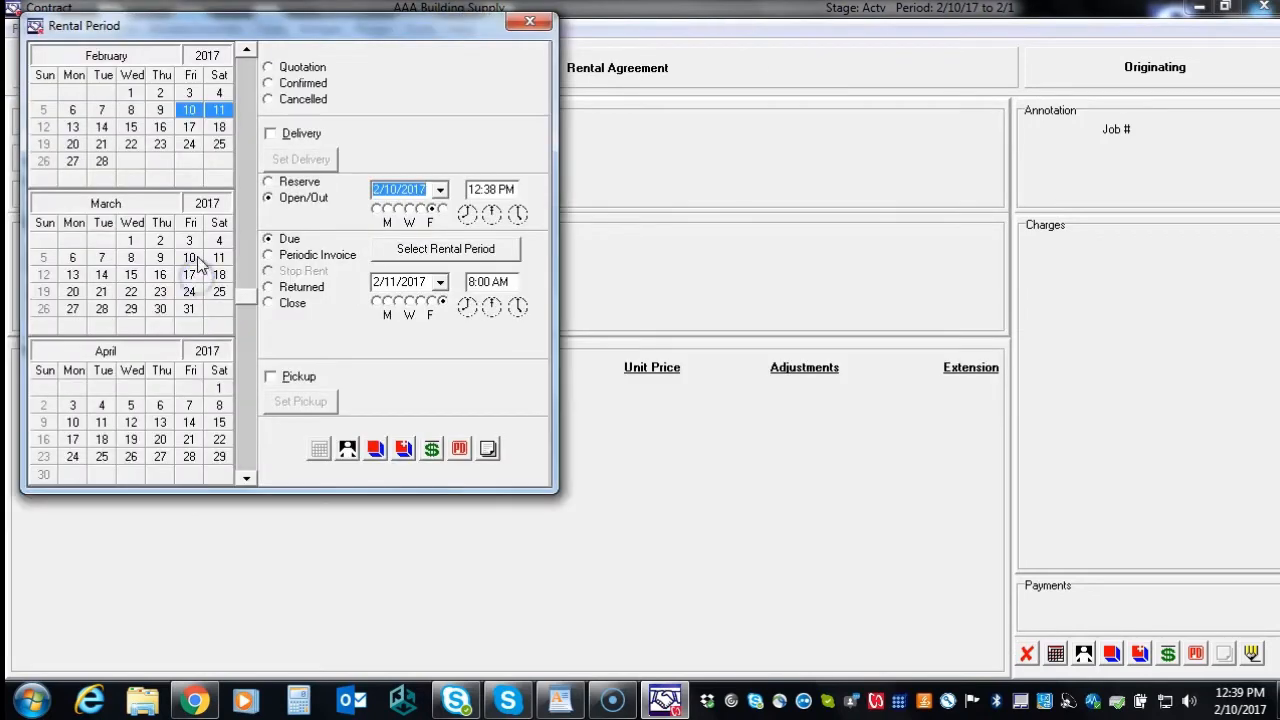
{"action": "left_click_drag", "start_coordinate": [189, 112], "coordinate": [79, 132]}
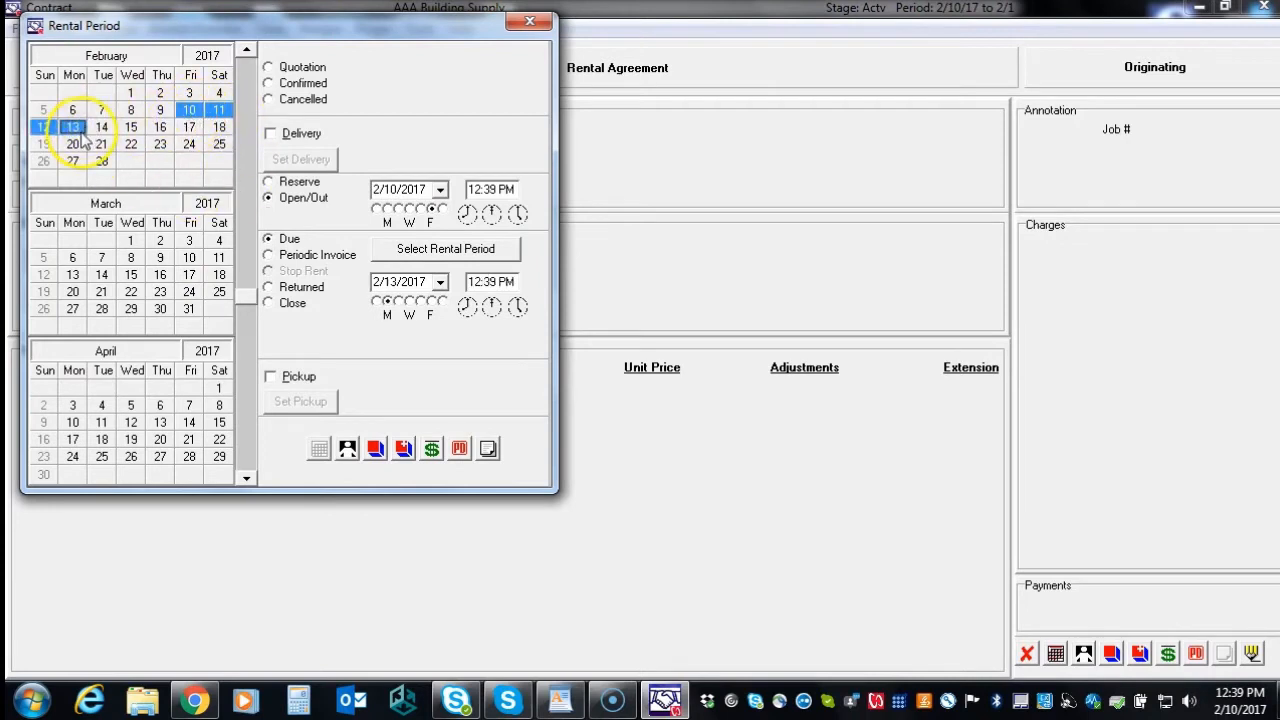
{"action": "left_click", "coordinate": [466, 307]}
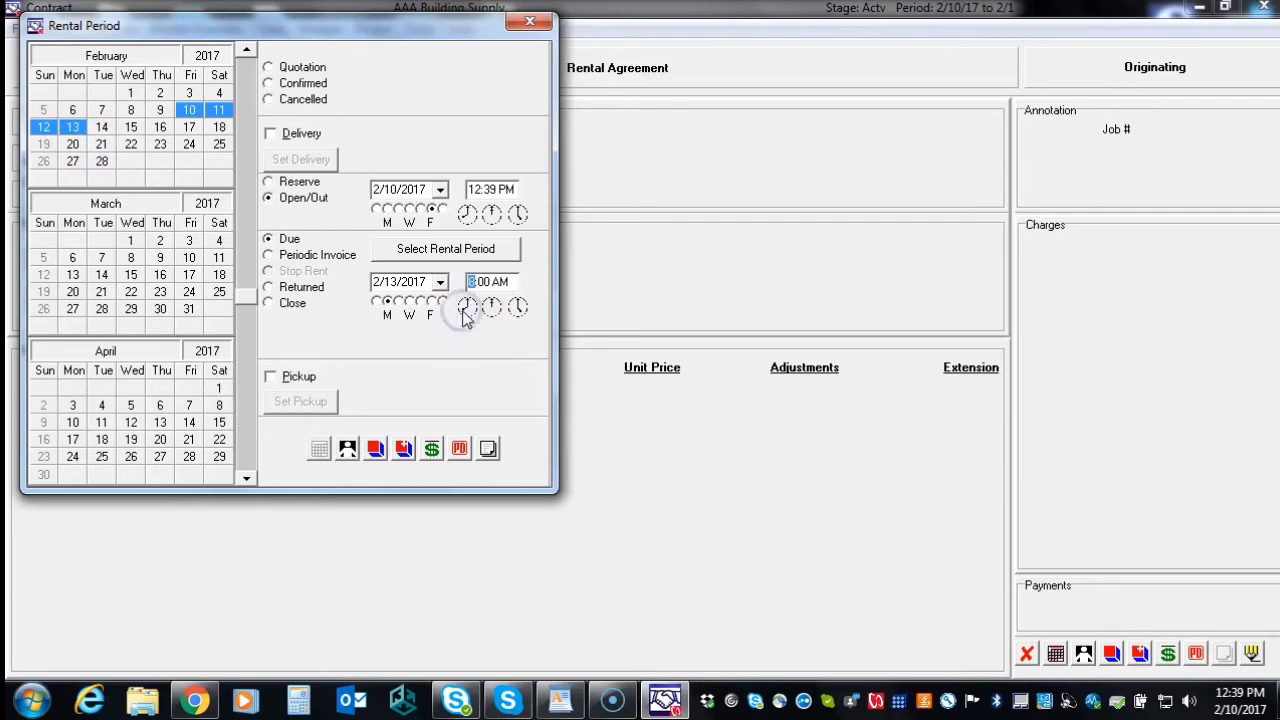
{"action": "left_click", "coordinate": [533, 22]}
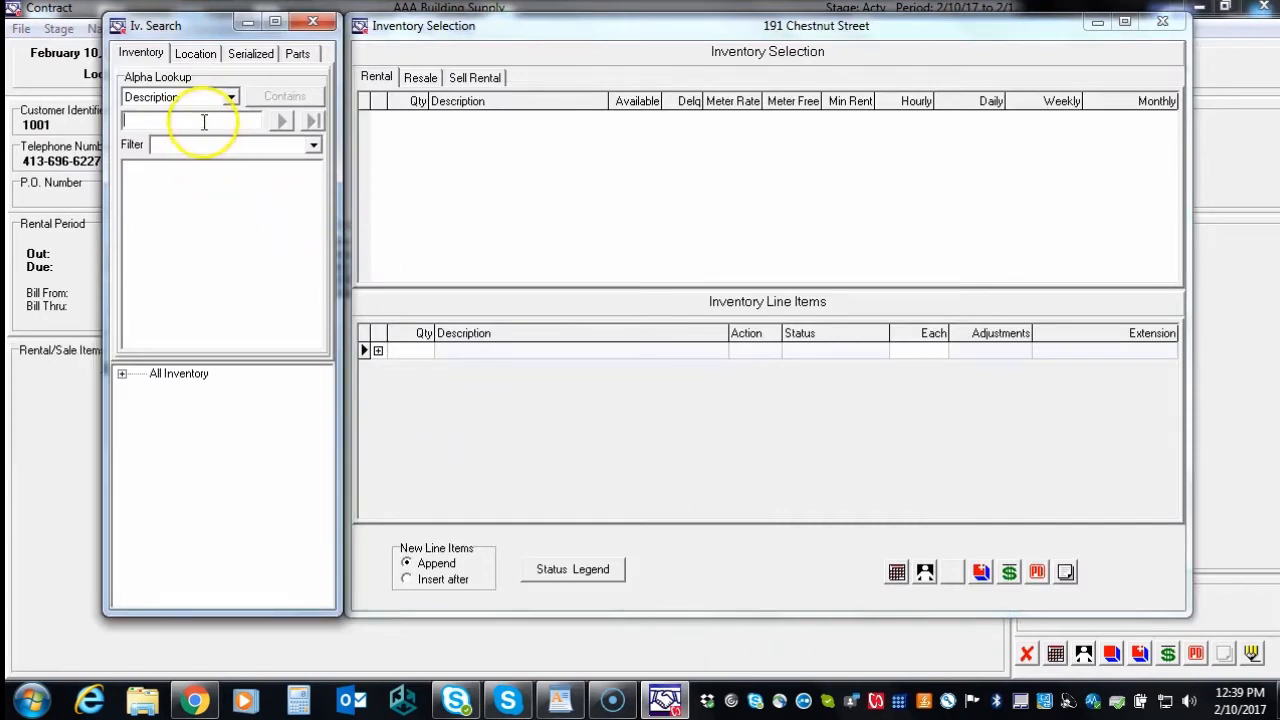
Search inventory for compressors and expand Compressors > Diesel > 250CFM to list its units
{"action": "left_click", "coordinate": [366, 330]}
{"action": "type", "text": "compresso"}
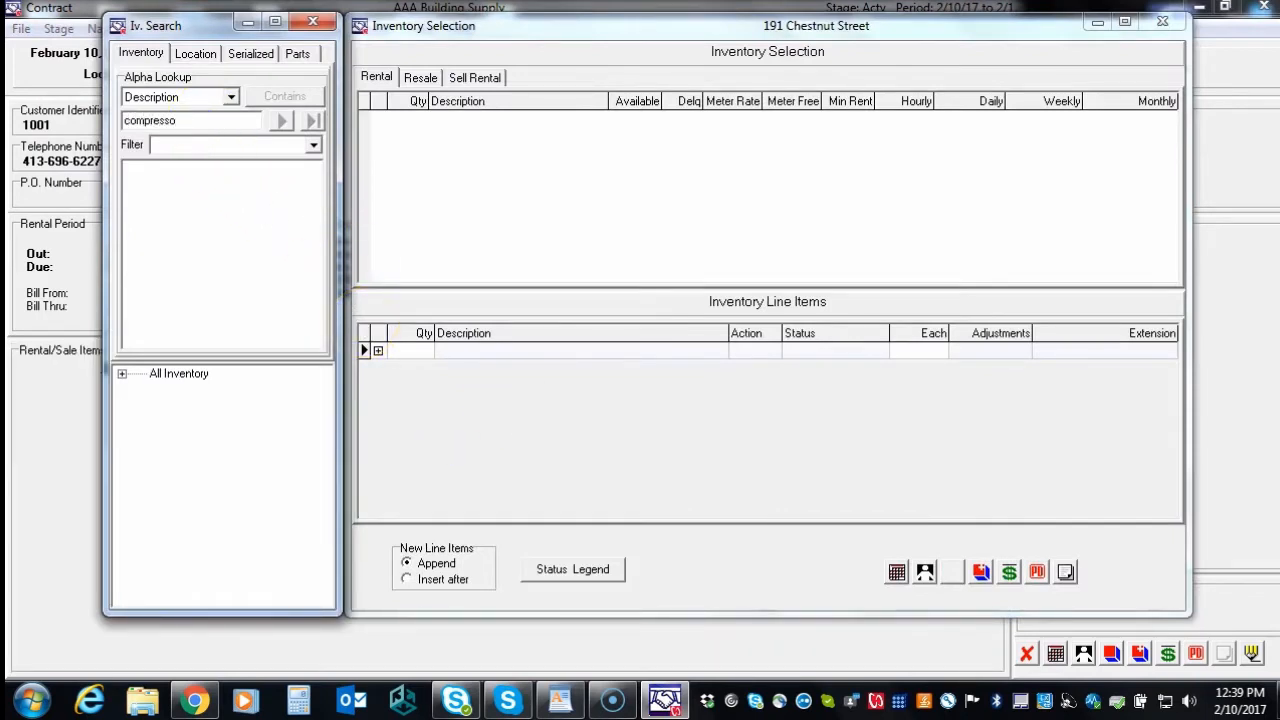
{"action": "left_click", "coordinate": [294, 331]}
{"action": "left_click", "coordinate": [172, 220]}
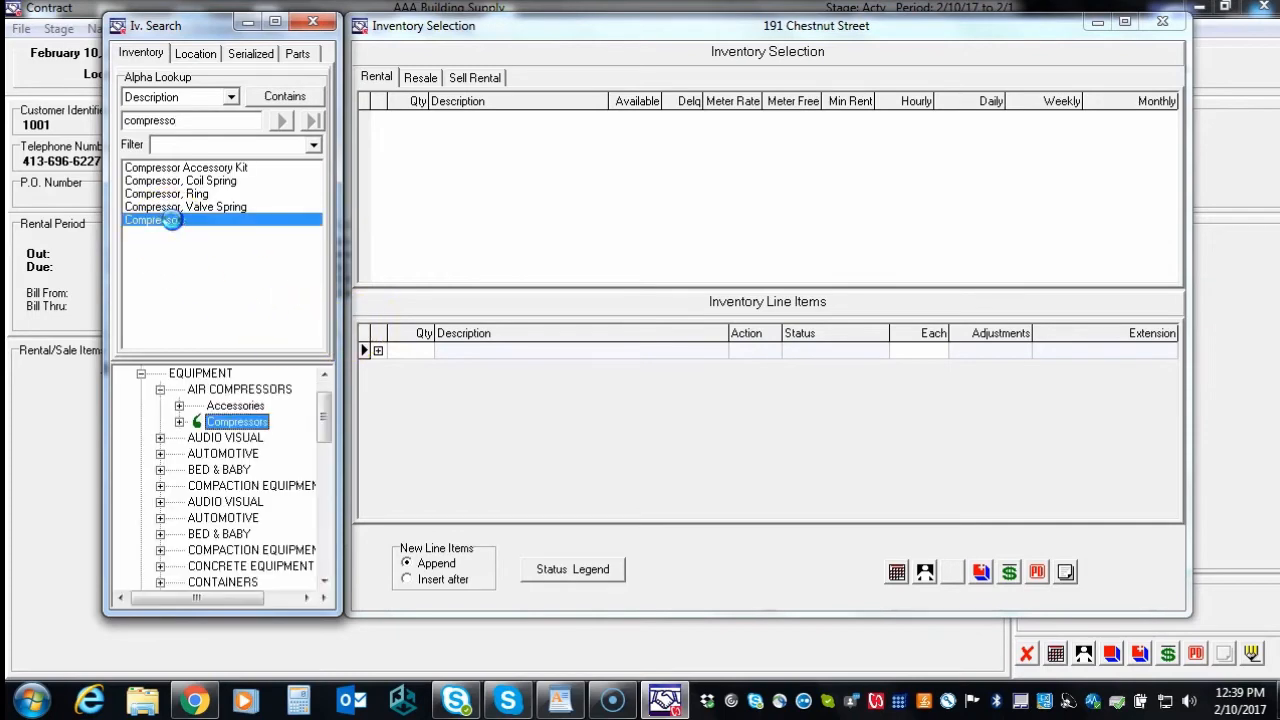
{"action": "left_click", "coordinate": [199, 438]}
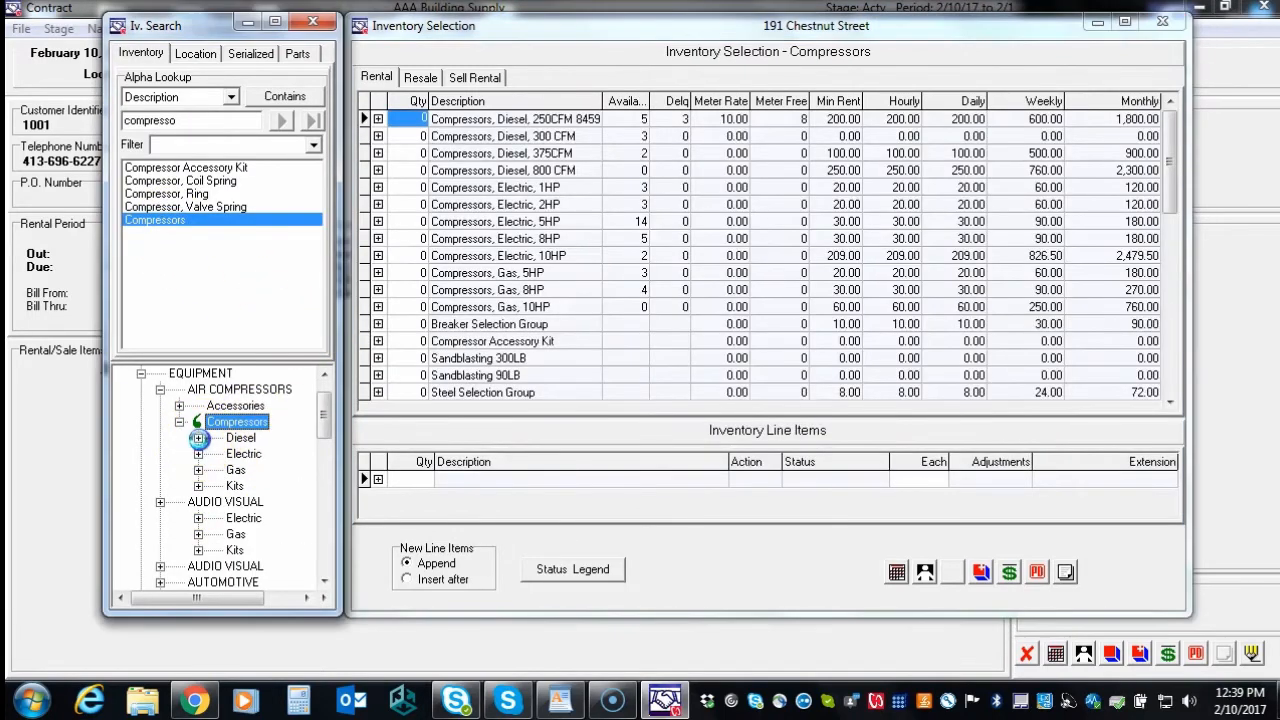
{"action": "left_click", "coordinate": [265, 453]}
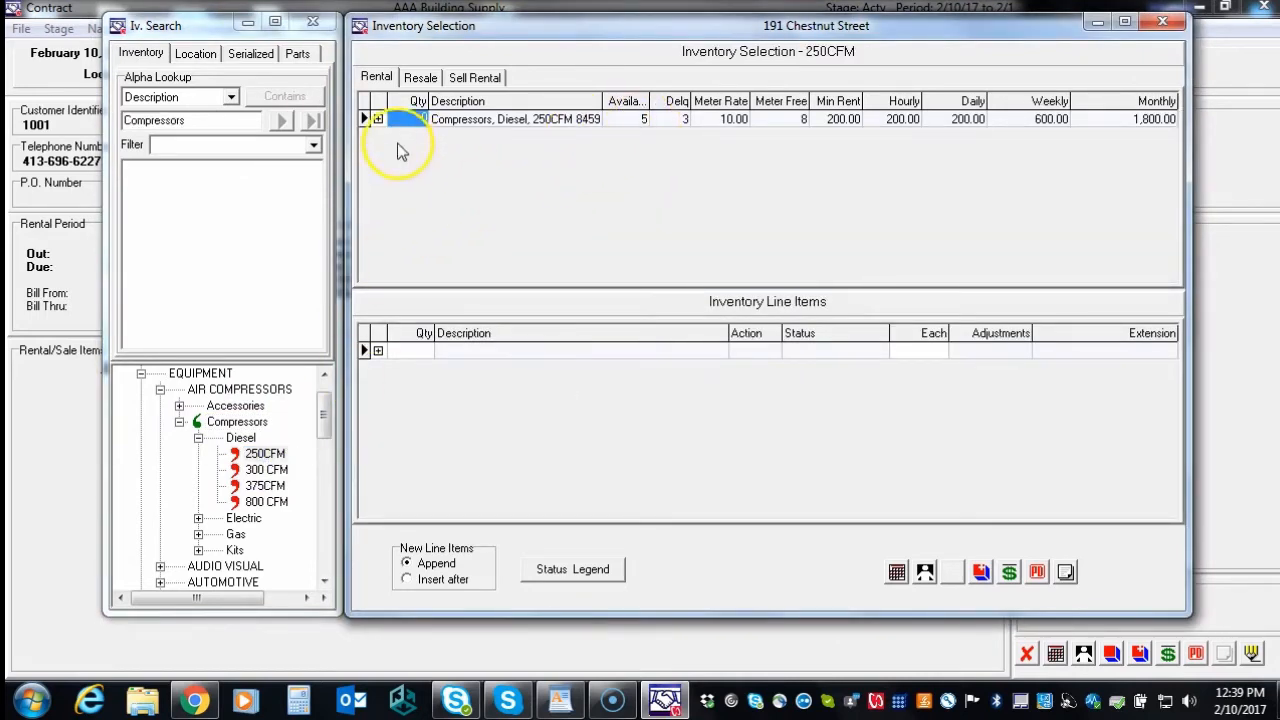
{"action": "left_click", "coordinate": [378, 119]}
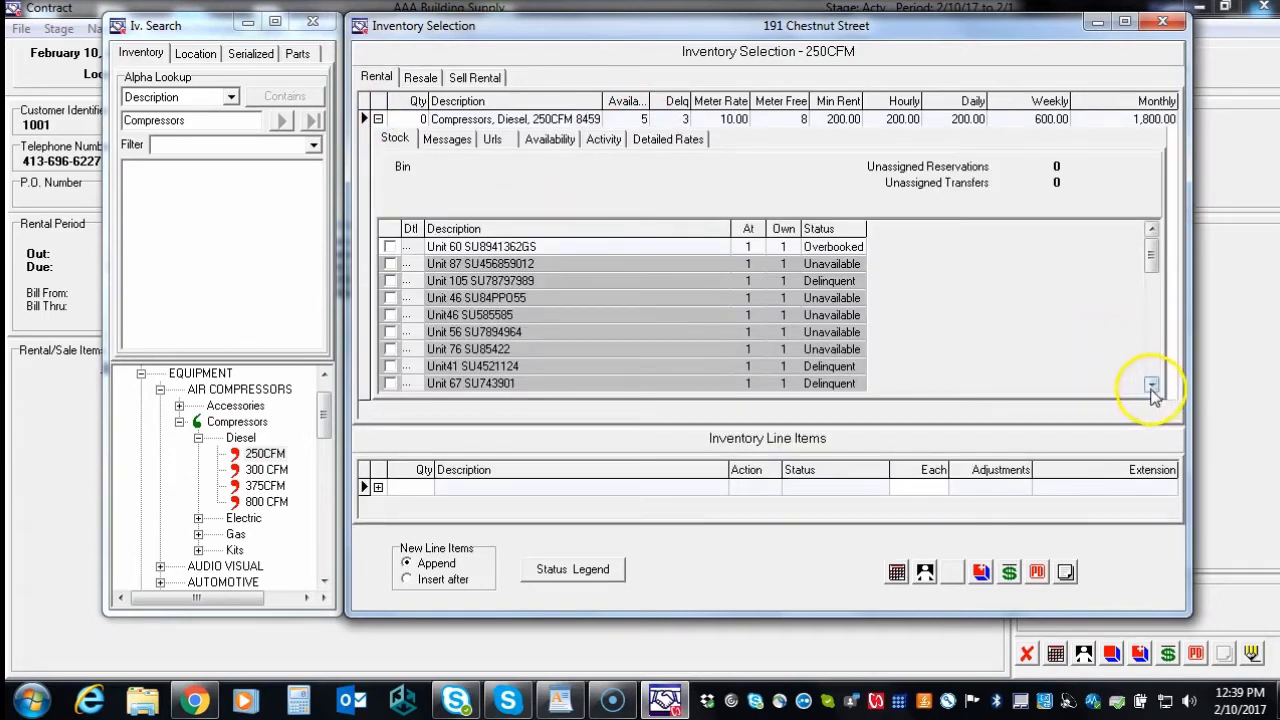
{"action": "left_click", "coordinate": [1152, 387]}
{"action": "left_click", "coordinate": [1152, 387]}
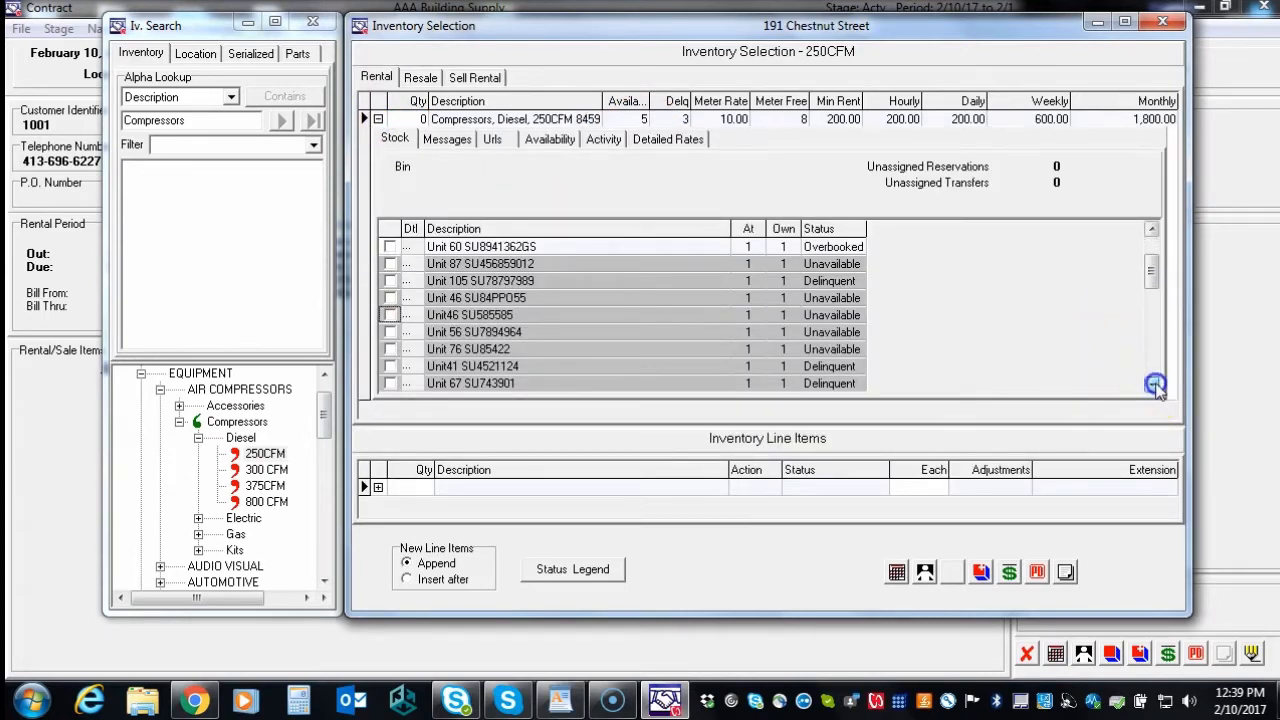
{"action": "left_click", "coordinate": [1152, 387]}
{"action": "left_click", "coordinate": [1152, 387]}
{"action": "left_click", "coordinate": [1152, 387]}
{"action": "left_click", "coordinate": [1152, 387]}
{"action": "left_click", "coordinate": [1152, 387]}
{"action": "left_click", "coordinate": [1152, 387]}
{"action": "left_click", "coordinate": [1152, 387]}
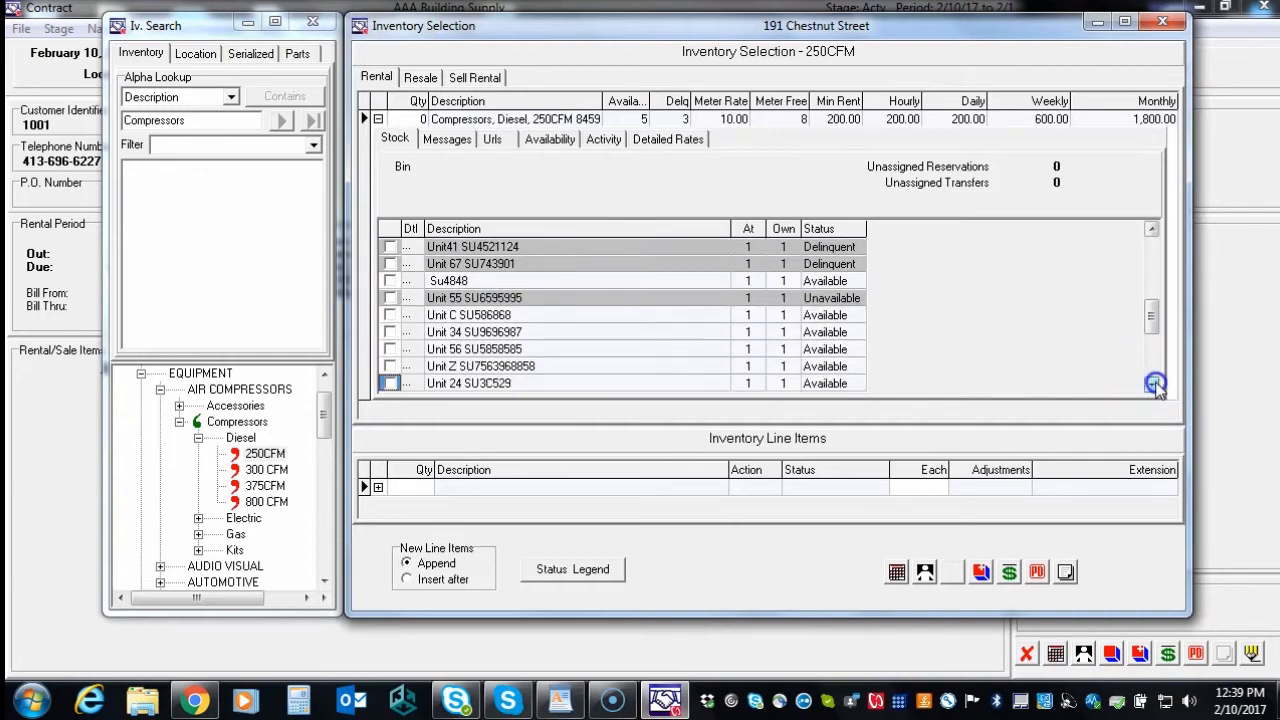
Rent unit C SU586868 with one 35LB breaker, asphalt cutter and 3" steel chisel
{"action": "left_click", "coordinate": [390, 316]}
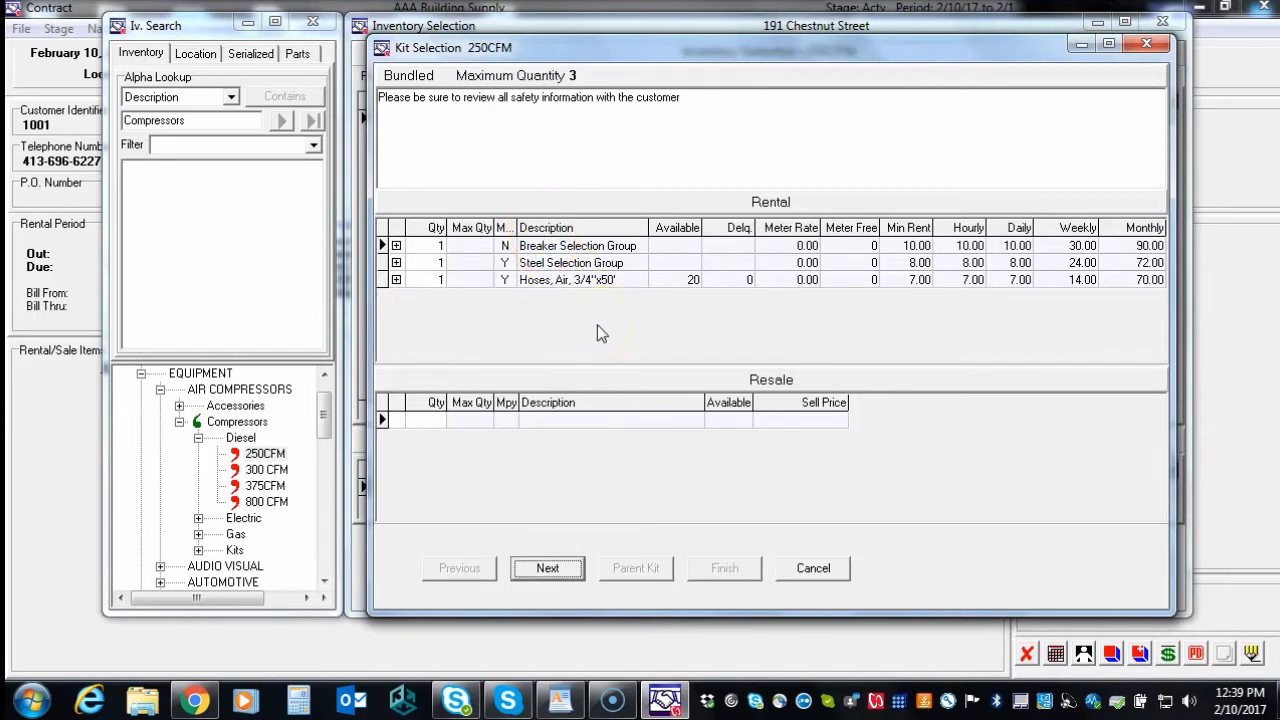
{"action": "left_click", "coordinate": [560, 570]}
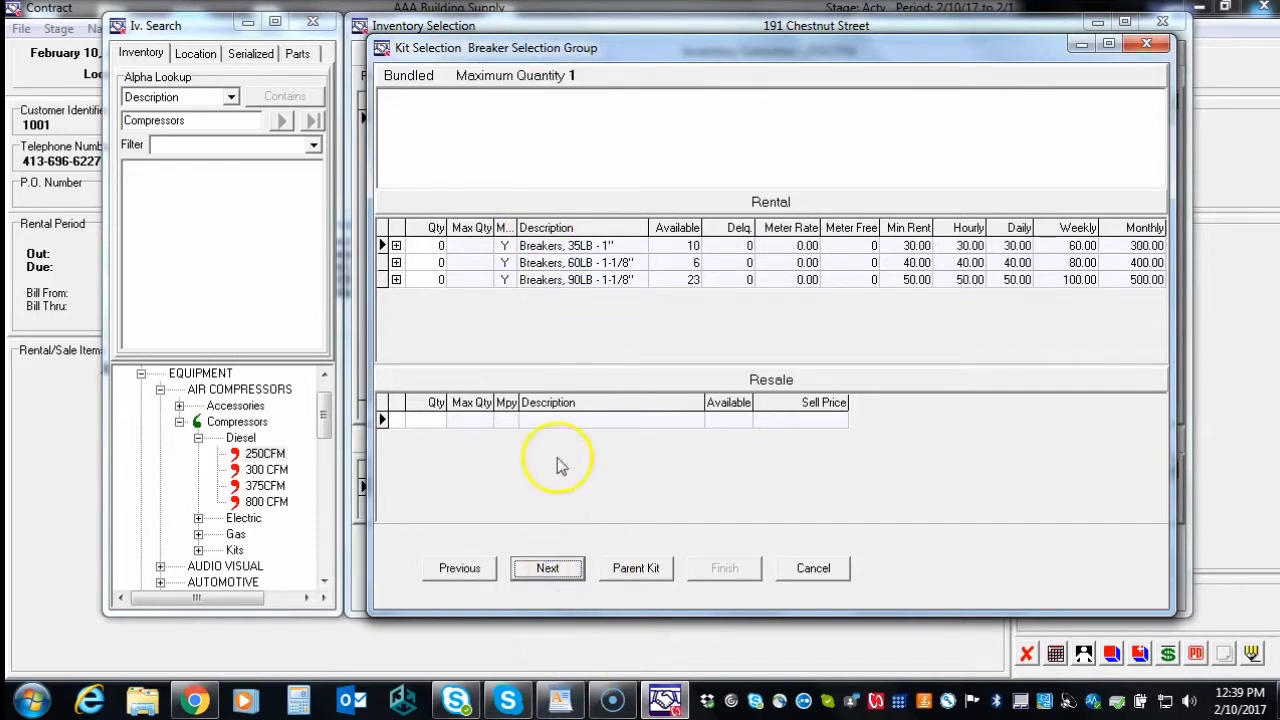
{"action": "left_click", "coordinate": [432, 247]}
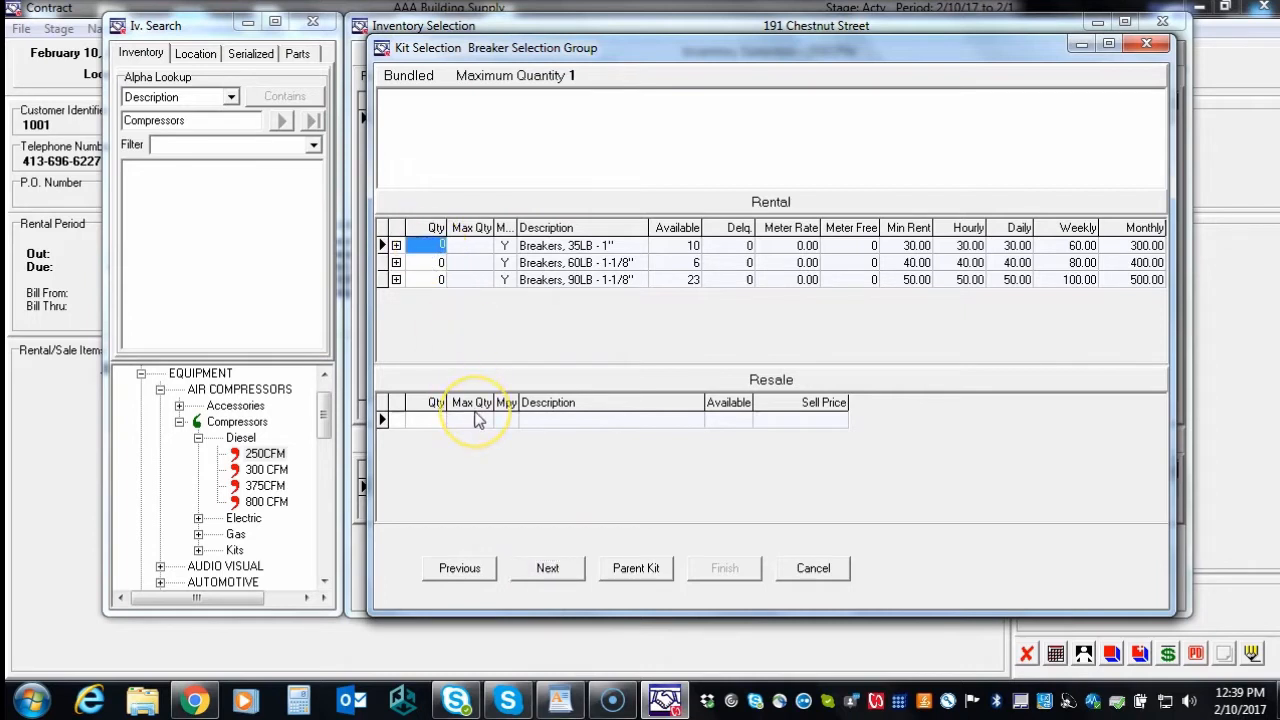
{"action": "left_click", "coordinate": [553, 574]}
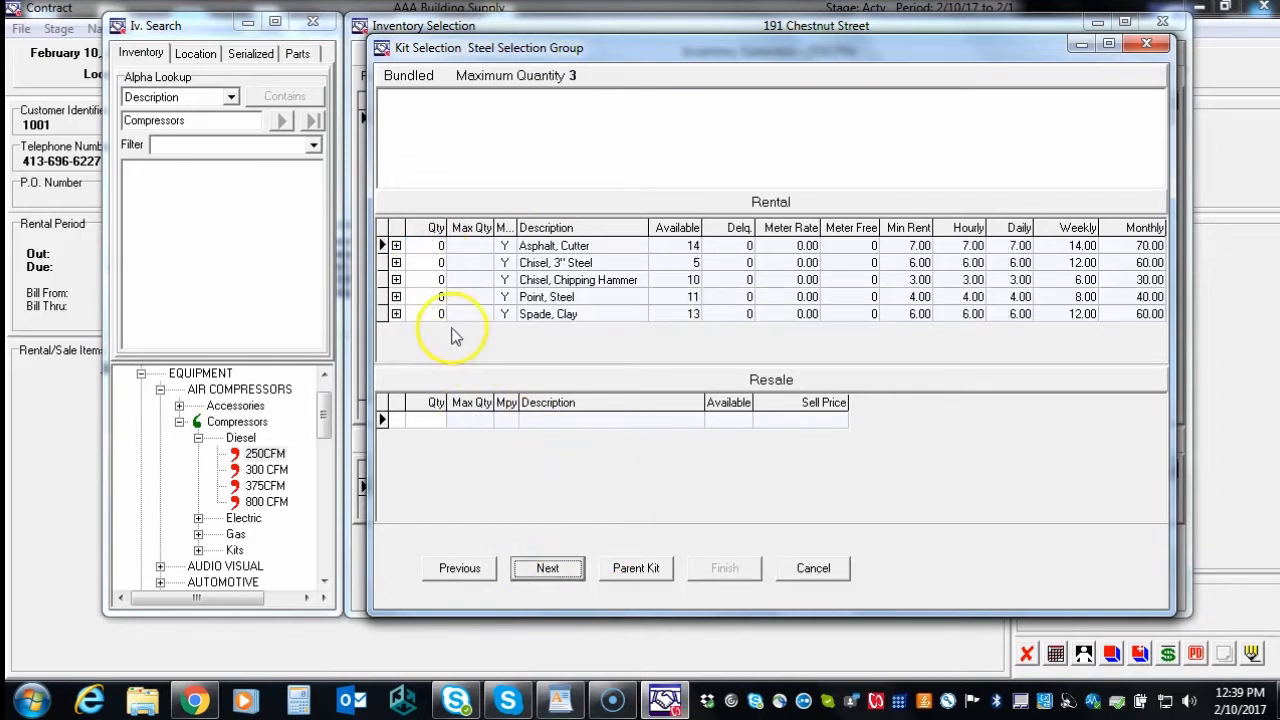
{"action": "left_click", "coordinate": [426, 246]}
{"action": "type", "text": "1"}
{"action": "left_click", "coordinate": [425, 263]}
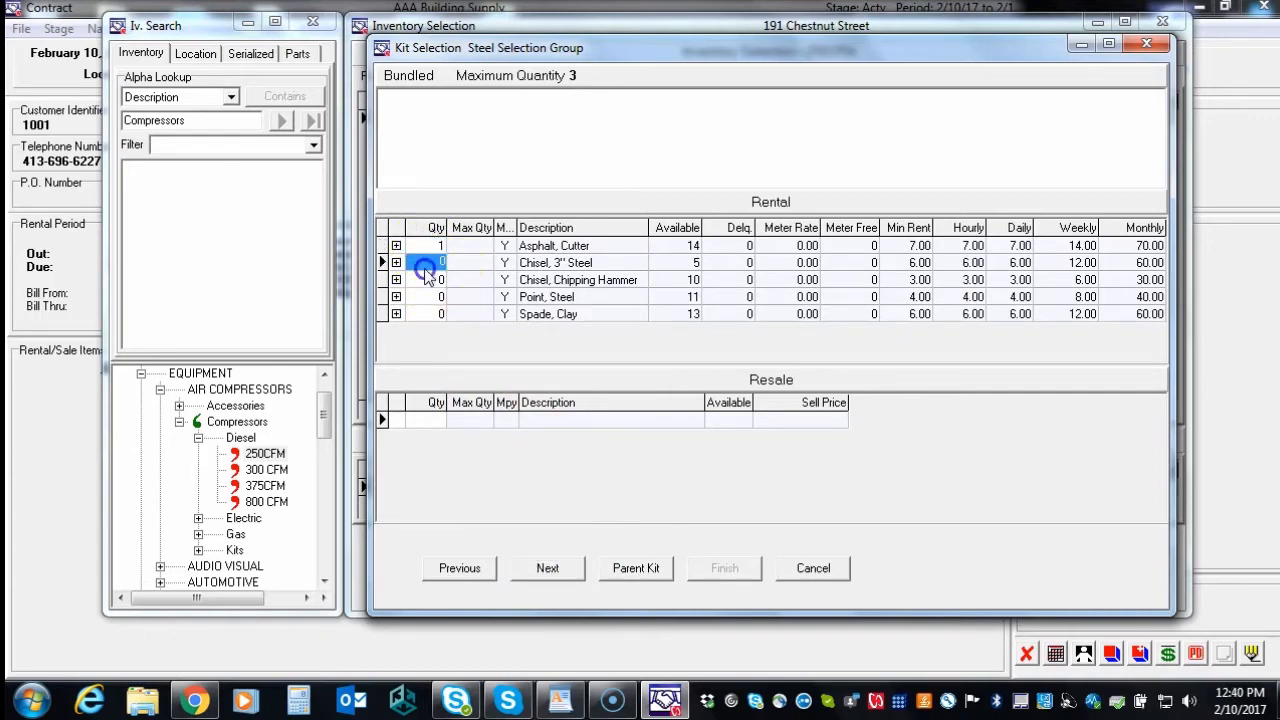
{"action": "type", "text": "1"}
{"action": "left_click", "coordinate": [588, 565]}
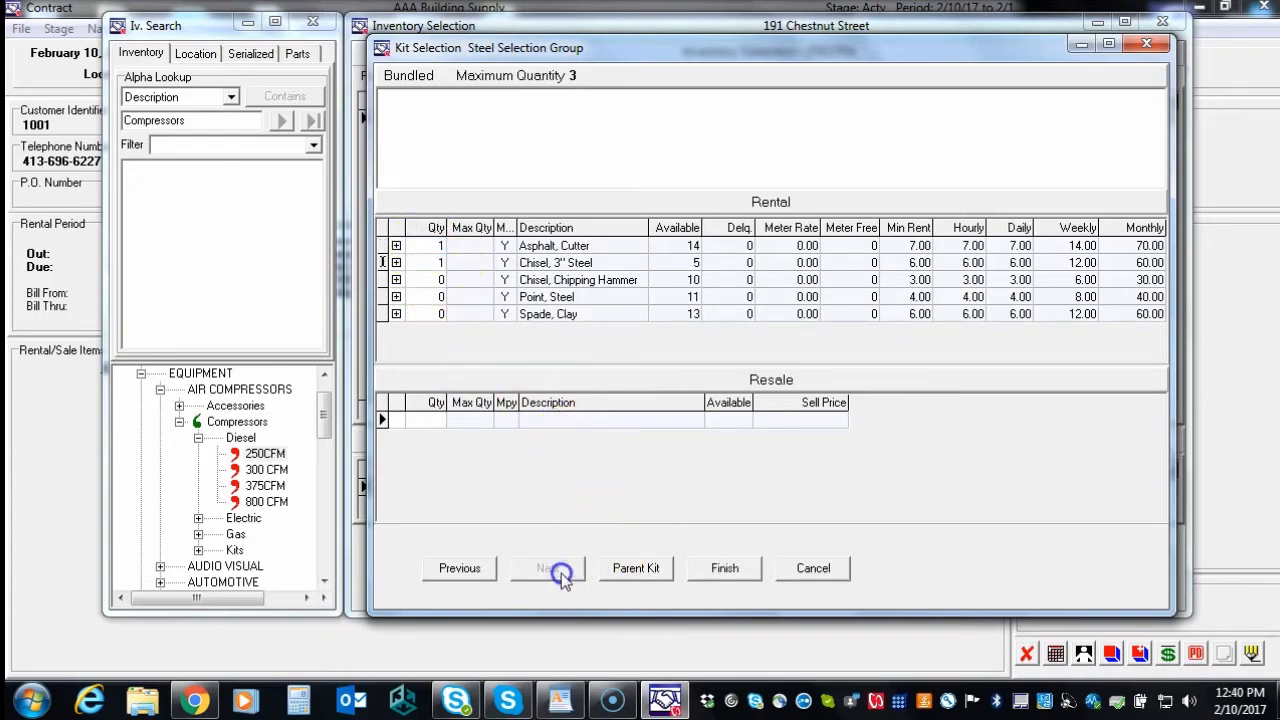
{"action": "left_click", "coordinate": [724, 568]}
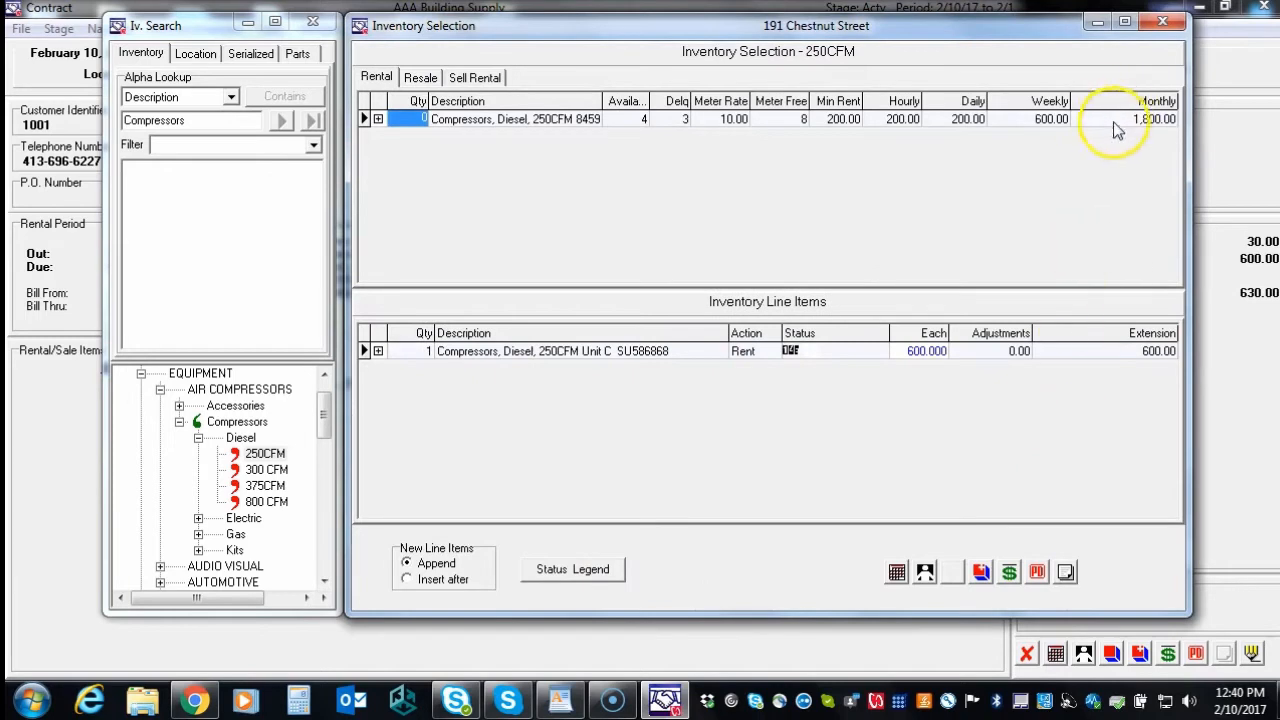
{"action": "left_click", "coordinate": [1163, 25]}
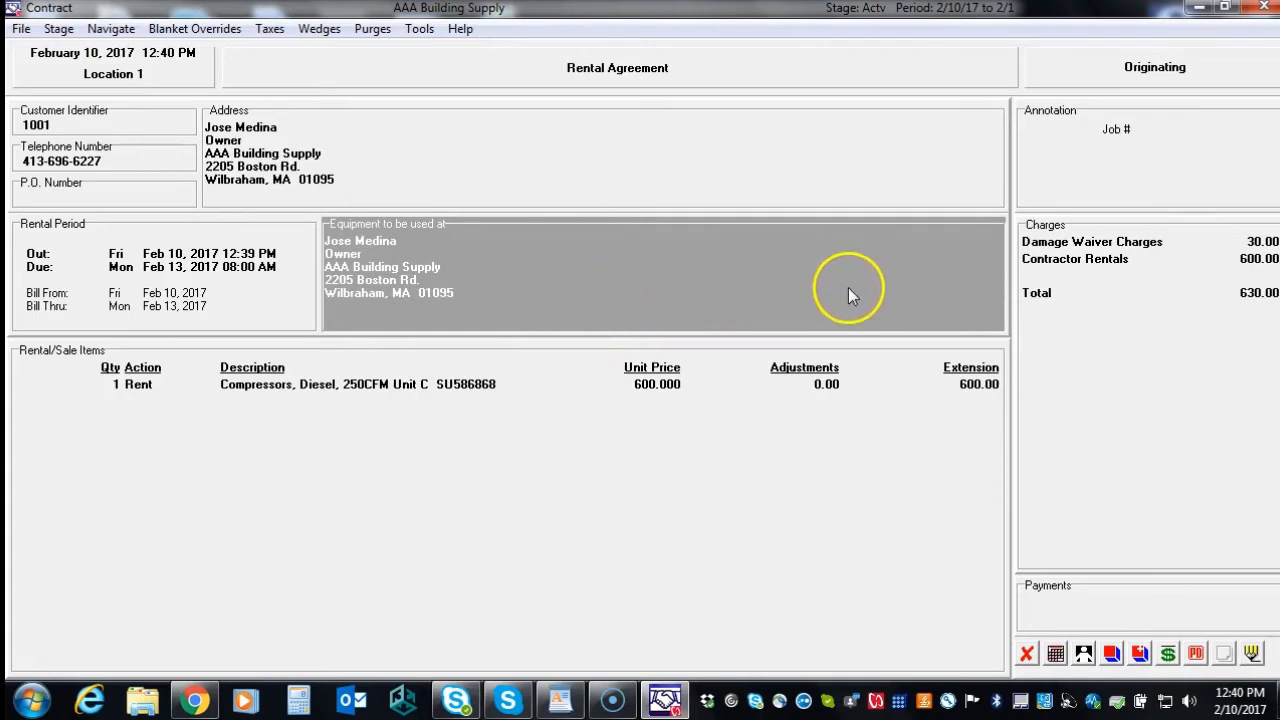
Add quantity 1 of Gloves, Heavy Duty from the Recommended Items list
{"action": "left_click", "coordinate": [1253, 655]}
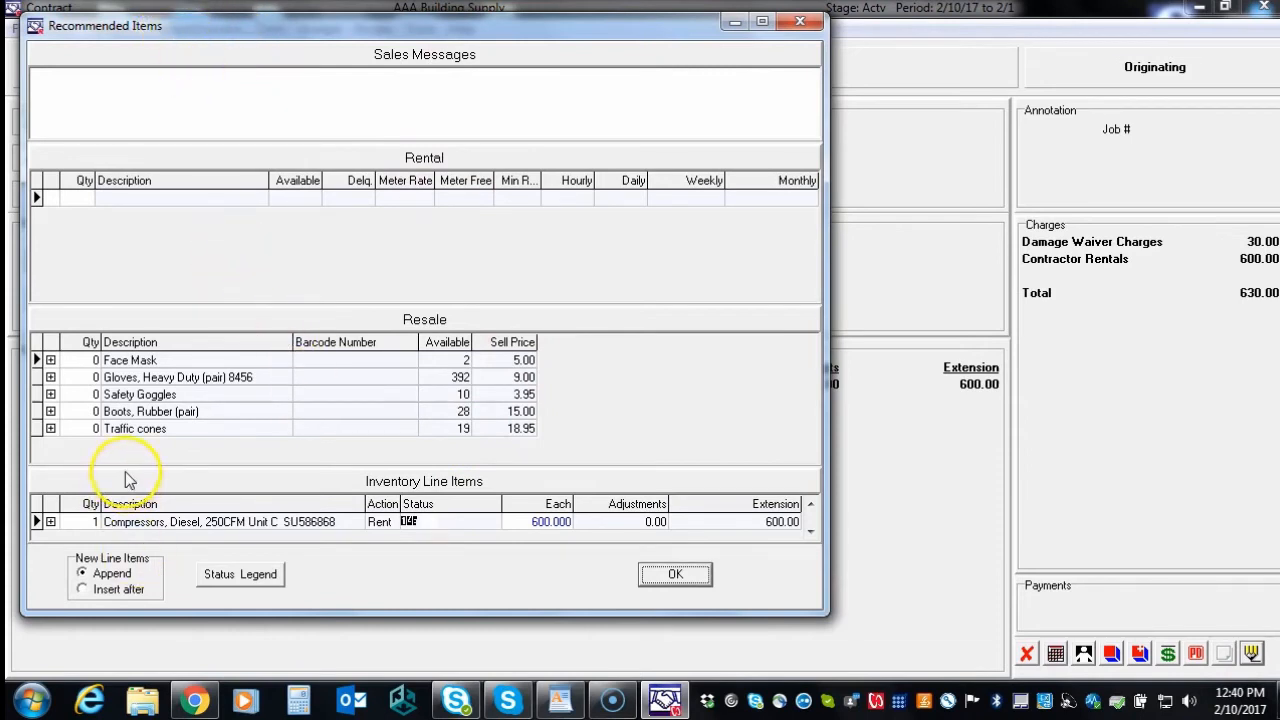
{"action": "left_click", "coordinate": [88, 377]}
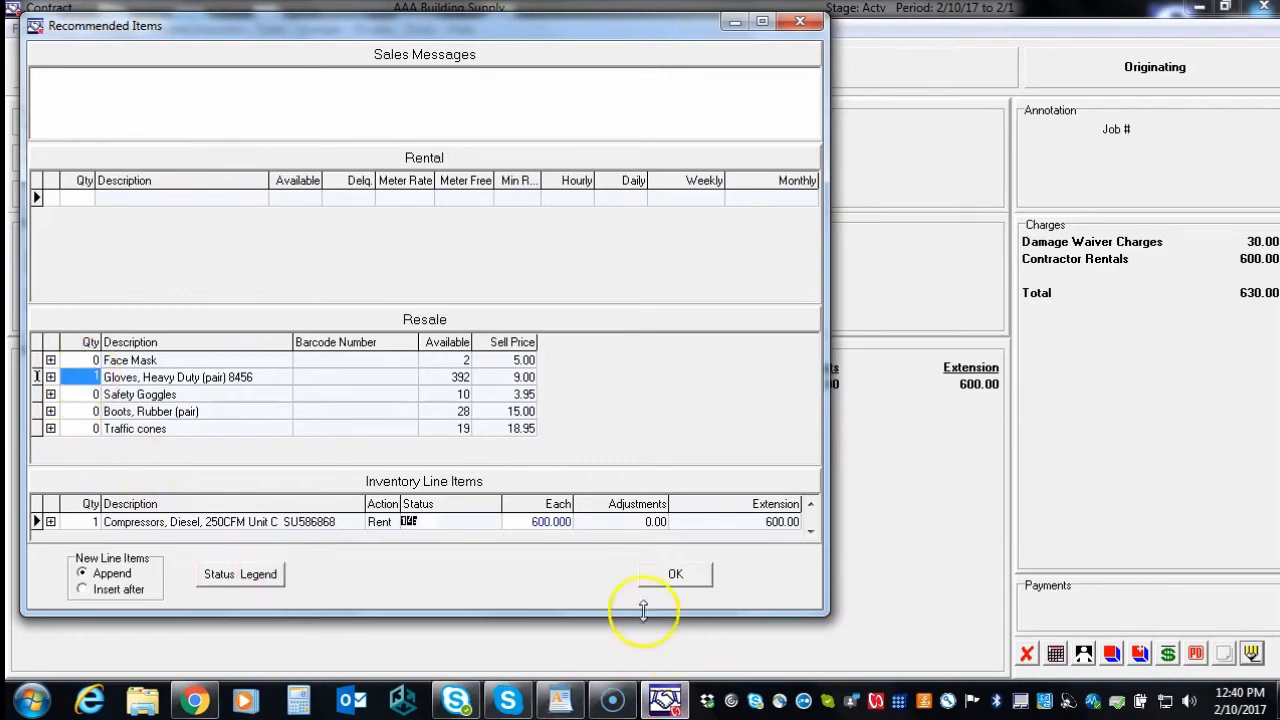
Authorize the 639.00 contract with the operator's secret code, keeping Print as delivery method
{"action": "left_click", "coordinate": [670, 574]}
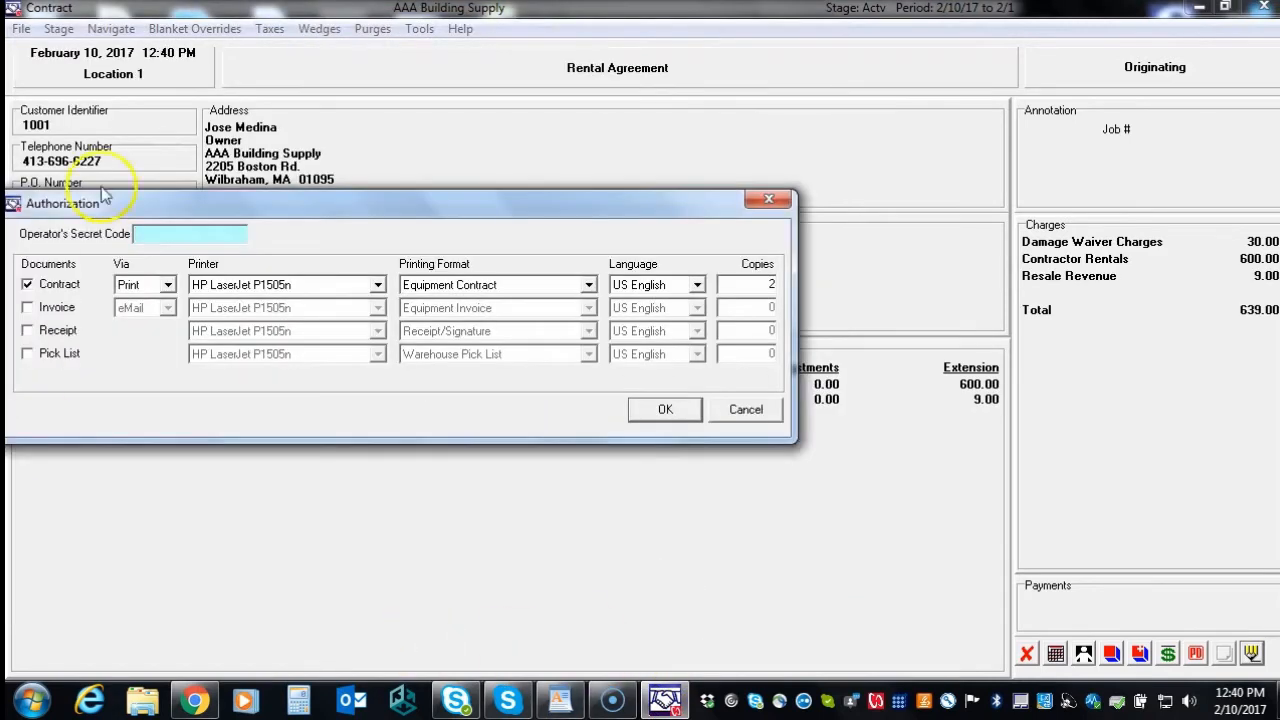
{"action": "left_click", "coordinate": [171, 231]}
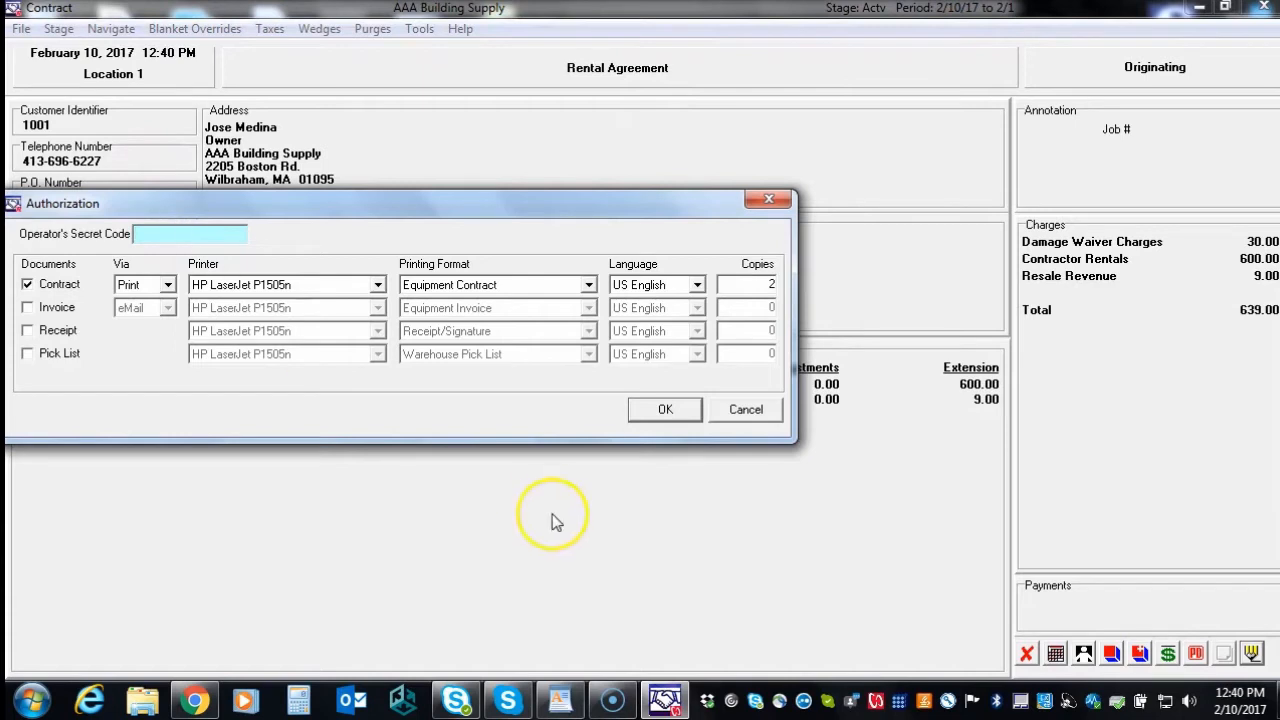
{"action": "type", "text": "**"}
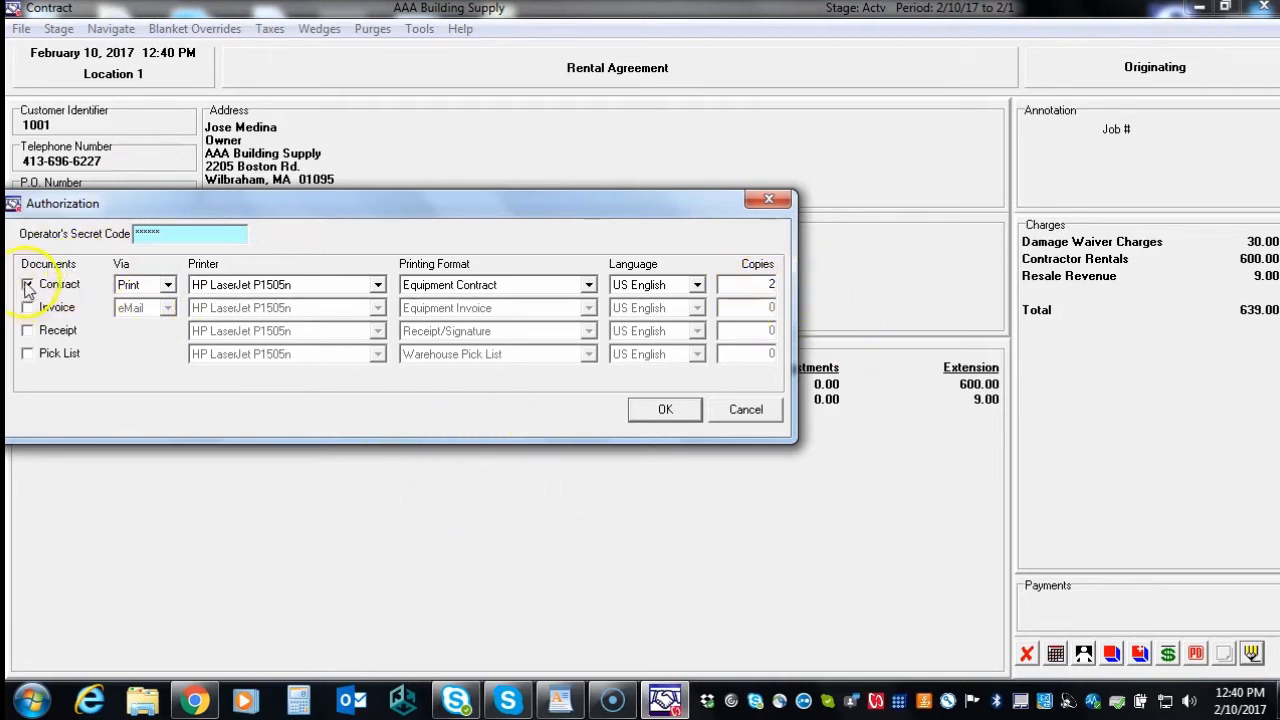
{"action": "left_click", "coordinate": [167, 285]}
{"action": "left_click", "coordinate": [167, 285]}
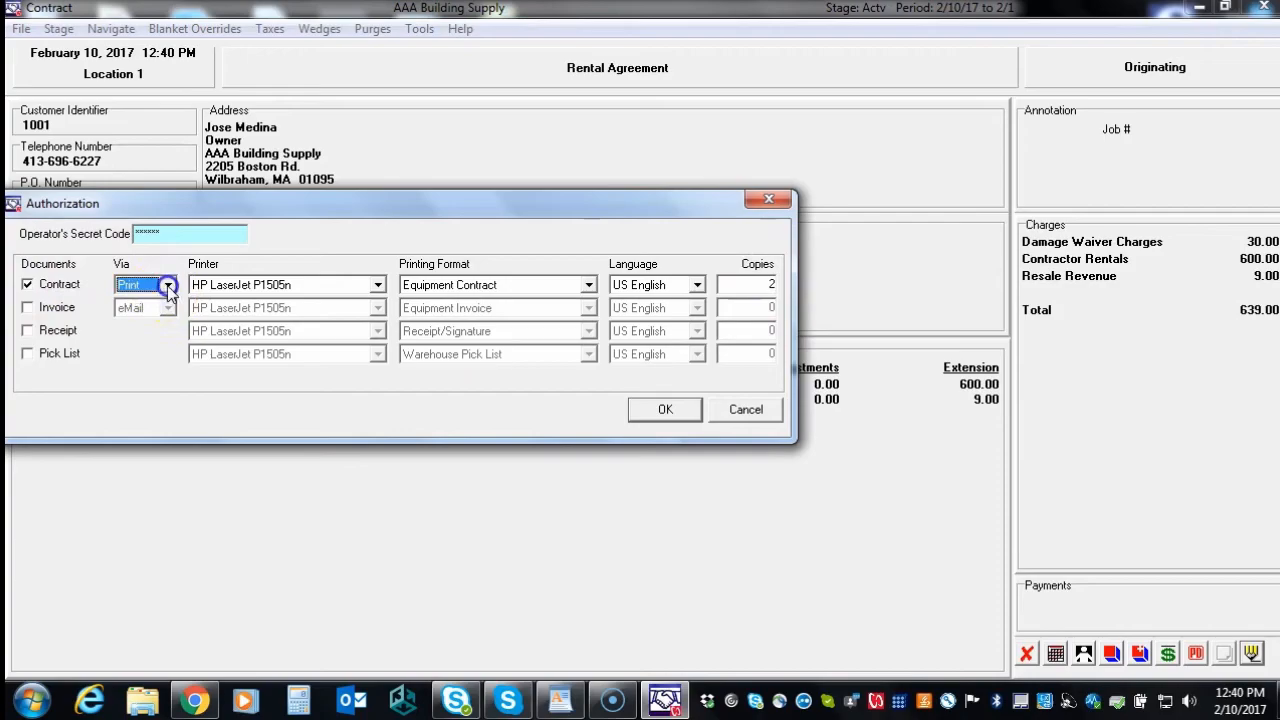
{"action": "left_click", "coordinate": [27, 286]}
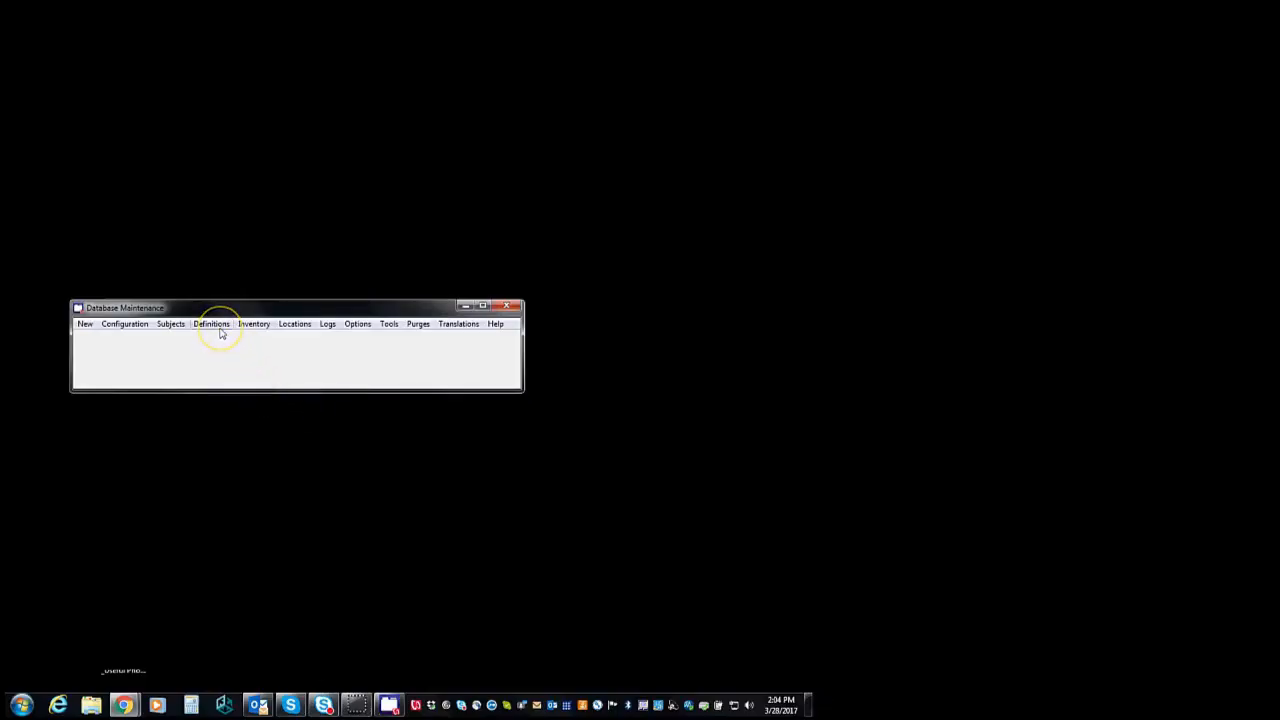
{"action": "left_click", "coordinate": [211, 323]}
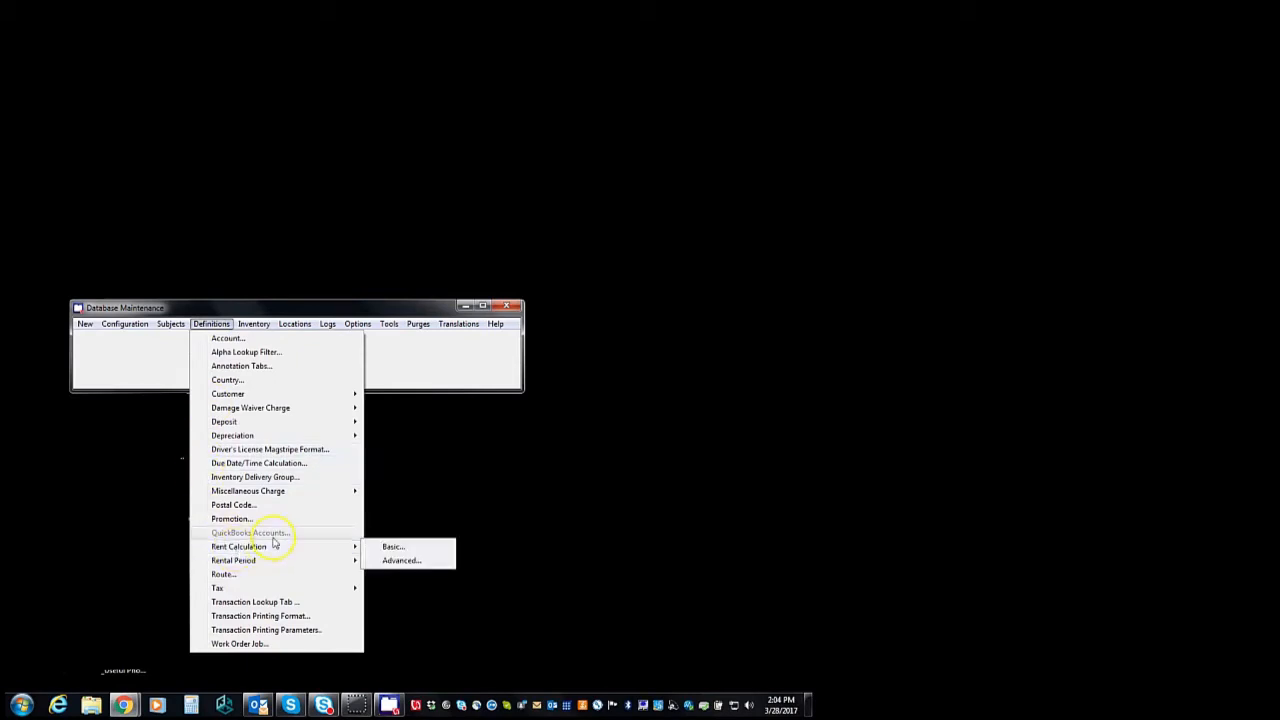
{"action": "mouse_move", "coordinate": [316, 555]}
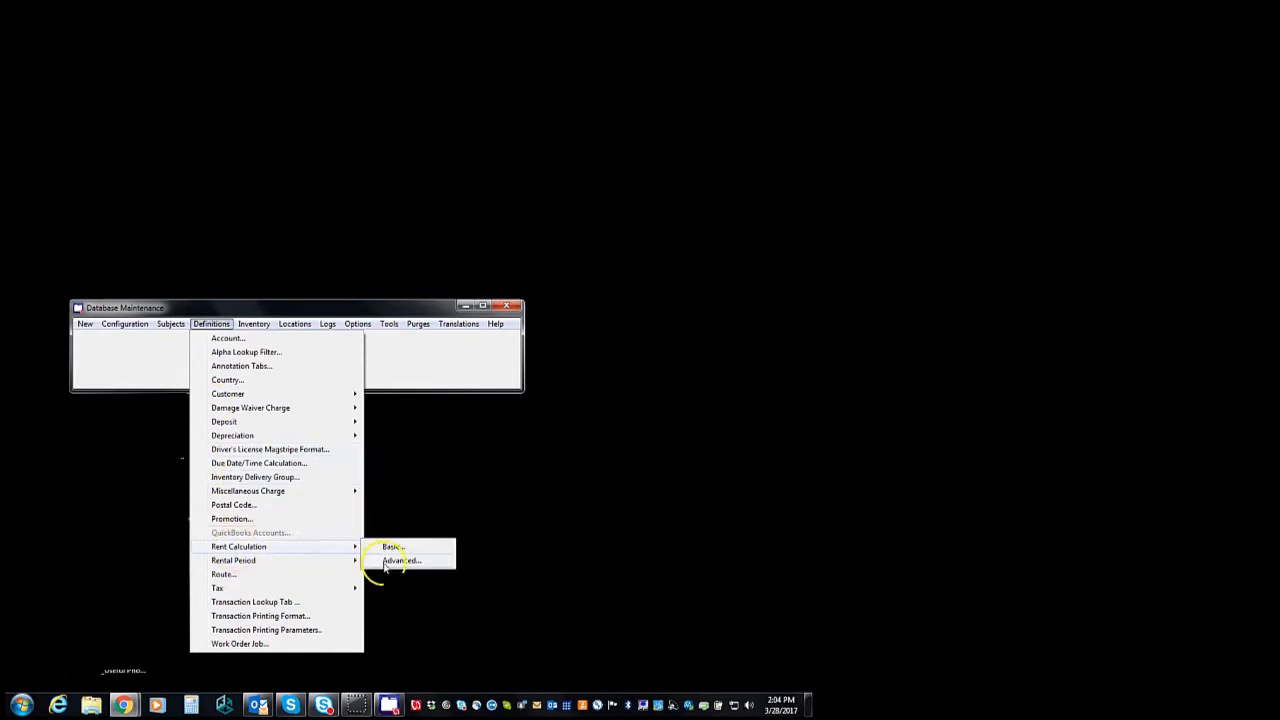
{"action": "left_click", "coordinate": [388, 560]}
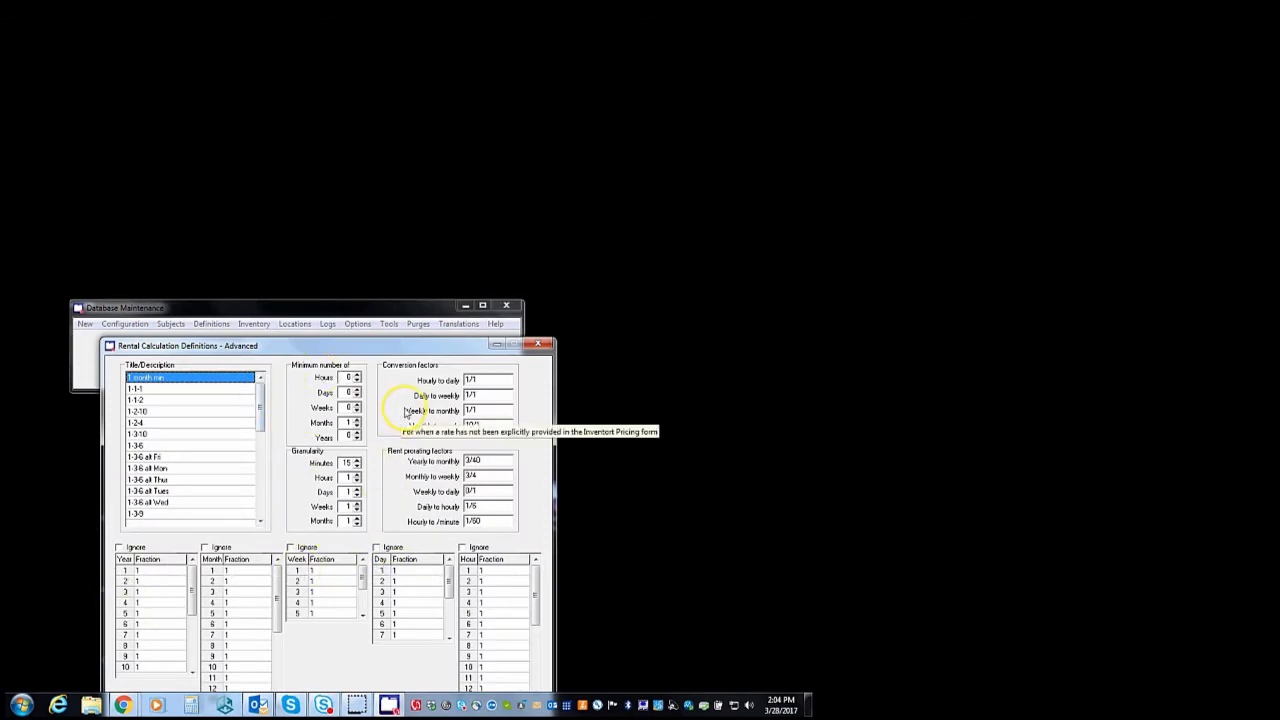
{"action": "left_click", "coordinate": [541, 345]}
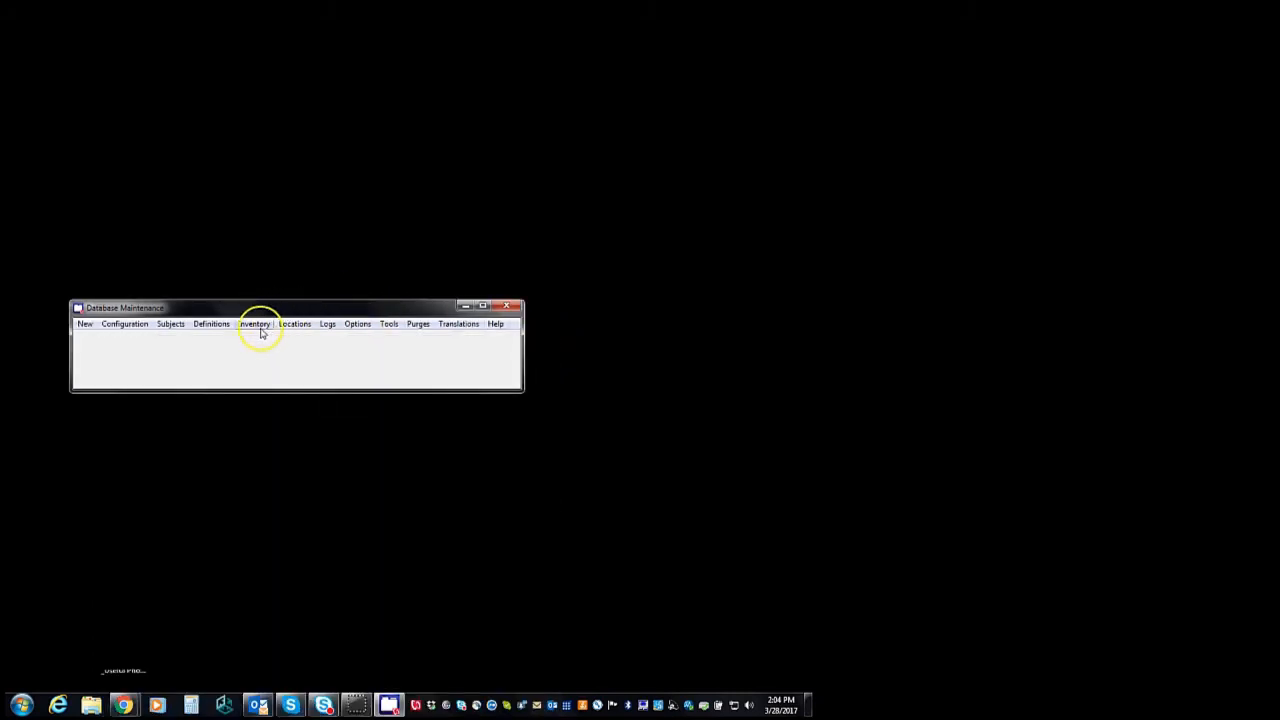
{"action": "left_click", "coordinate": [219, 324]}
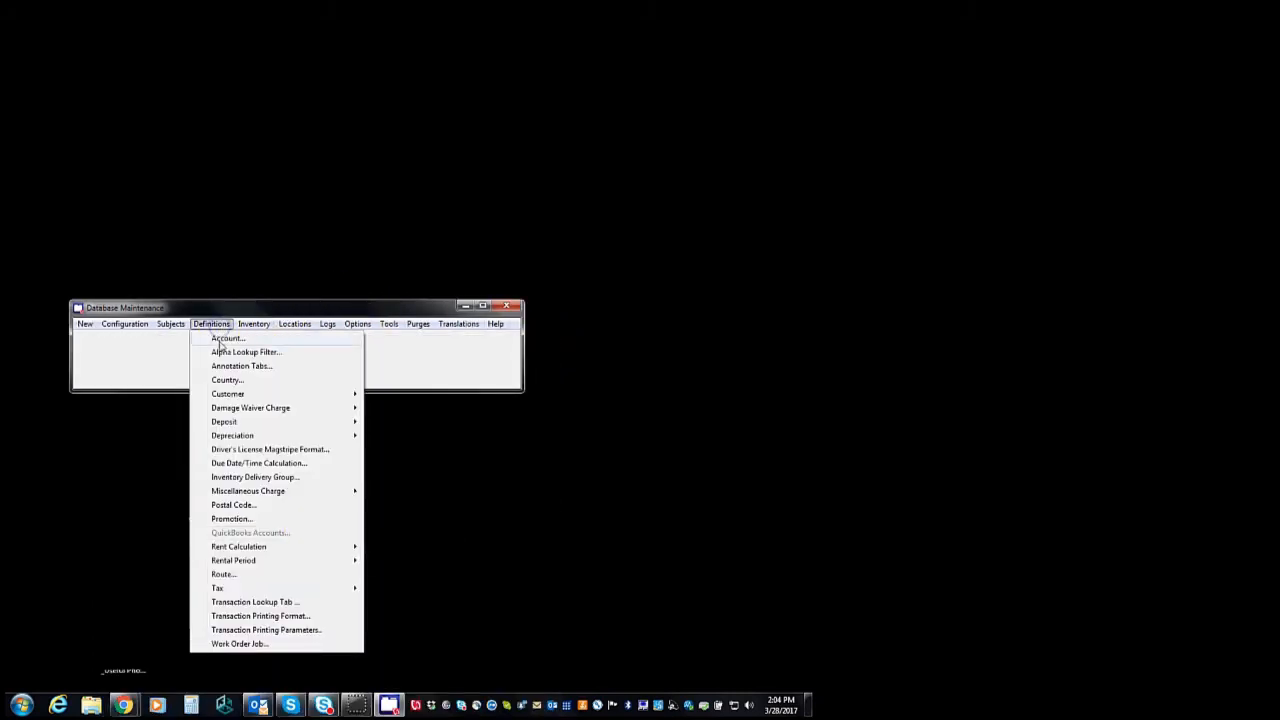
{"action": "left_click", "coordinate": [224, 340]}
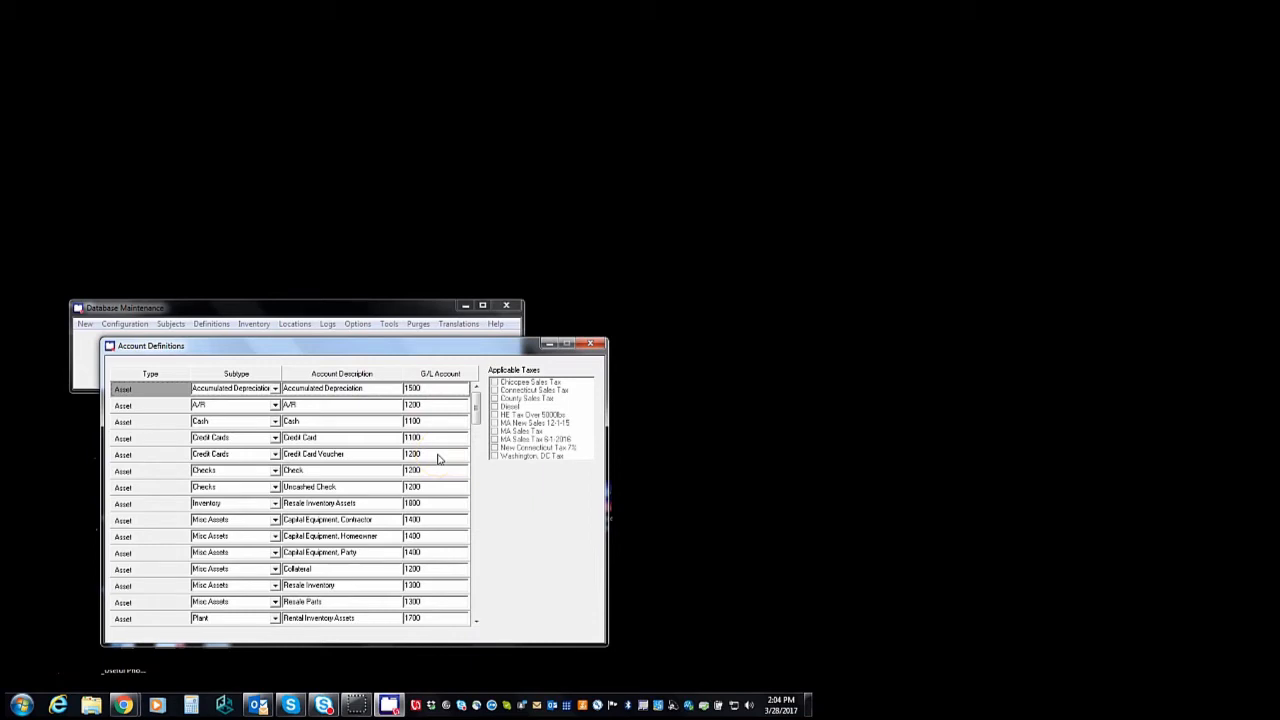
{"action": "left_click", "coordinate": [596, 346]}
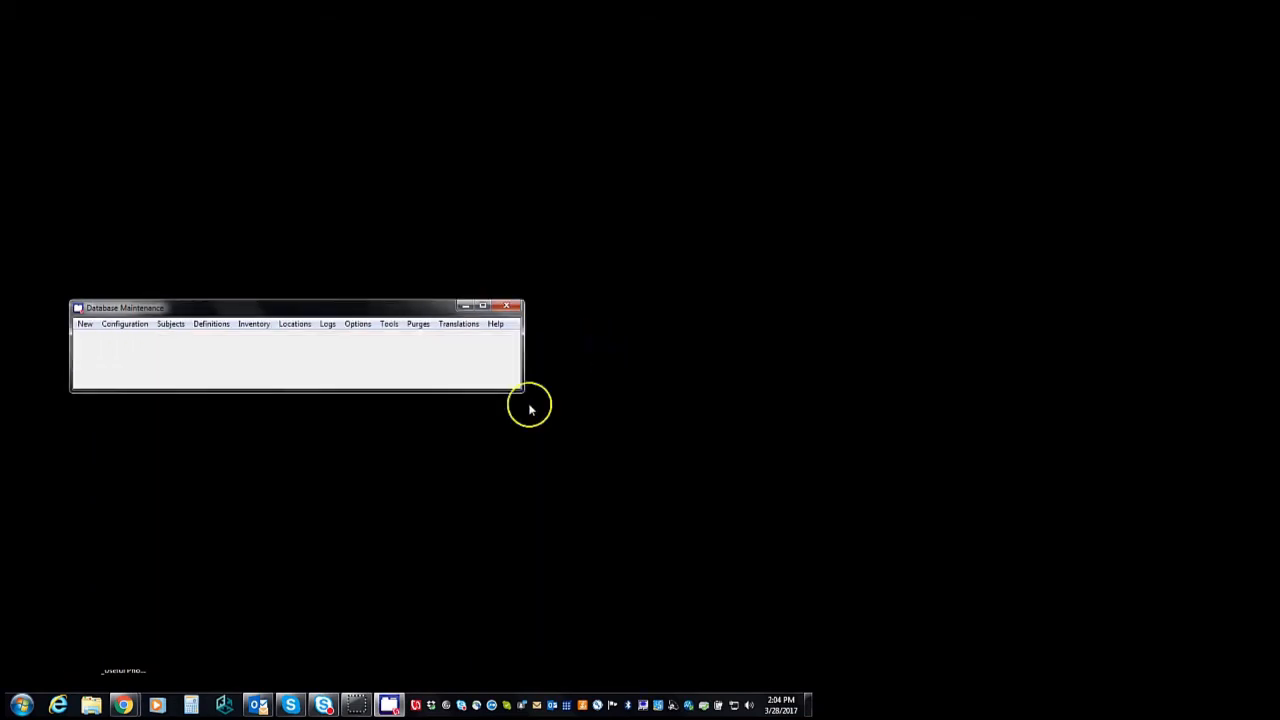
{"action": "left_click", "coordinate": [256, 326]}
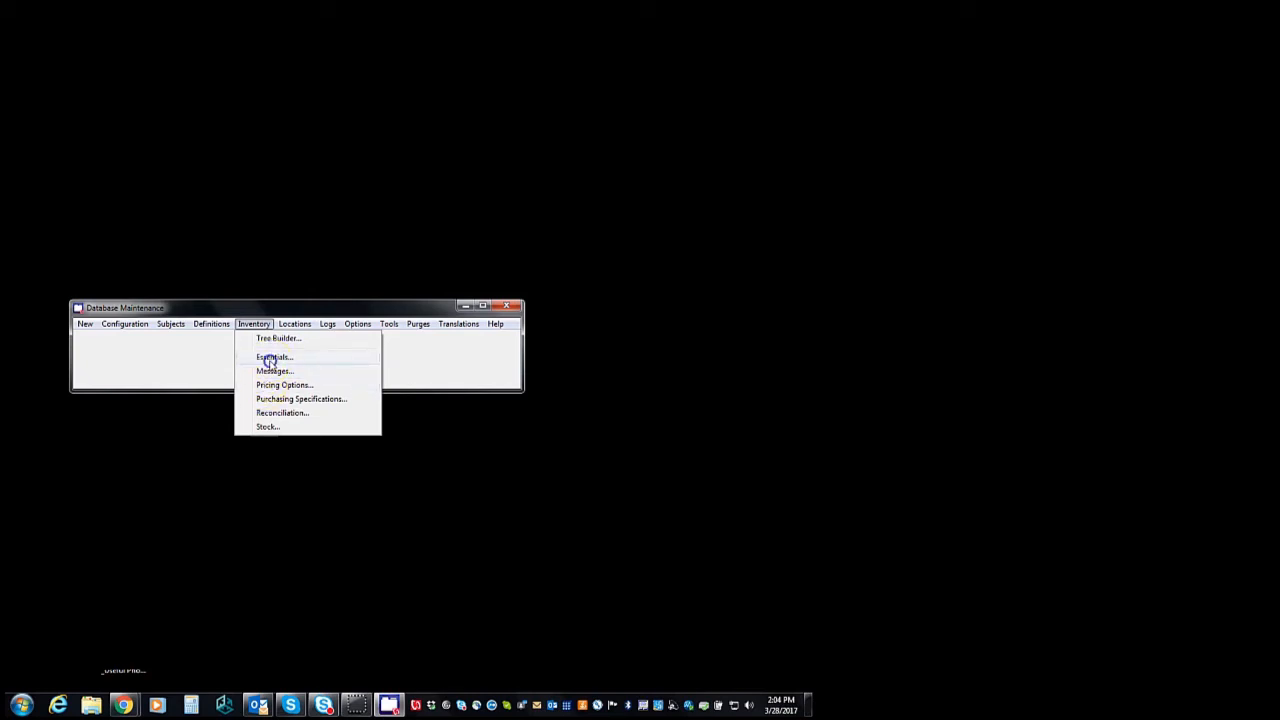
{"action": "left_click", "coordinate": [270, 358]}
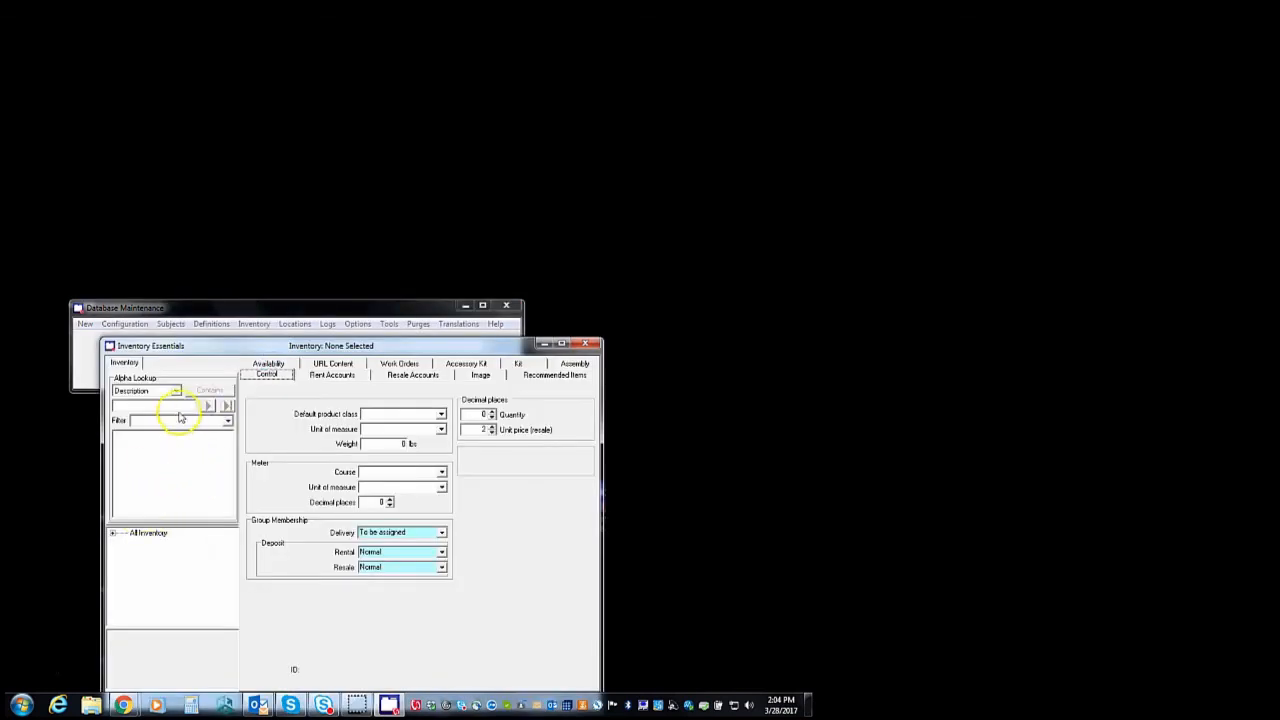
{"action": "left_click", "coordinate": [186, 406]}
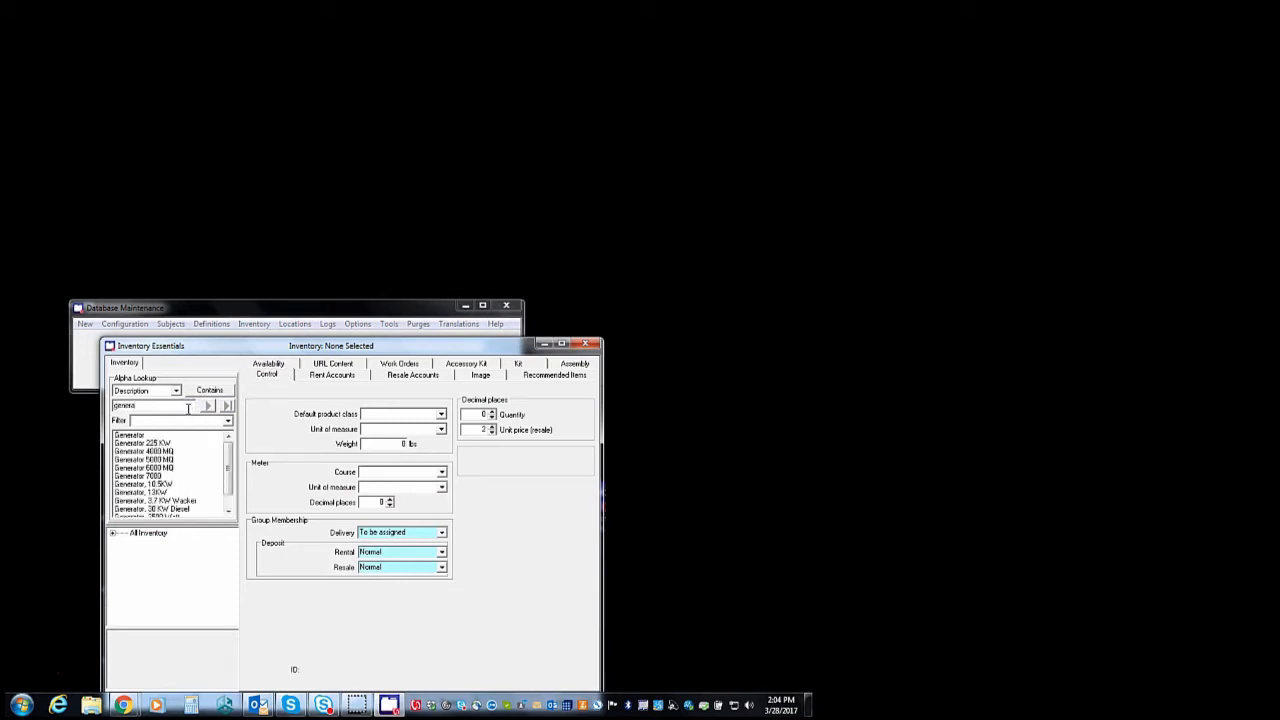
{"action": "left_click", "coordinate": [150, 443]}
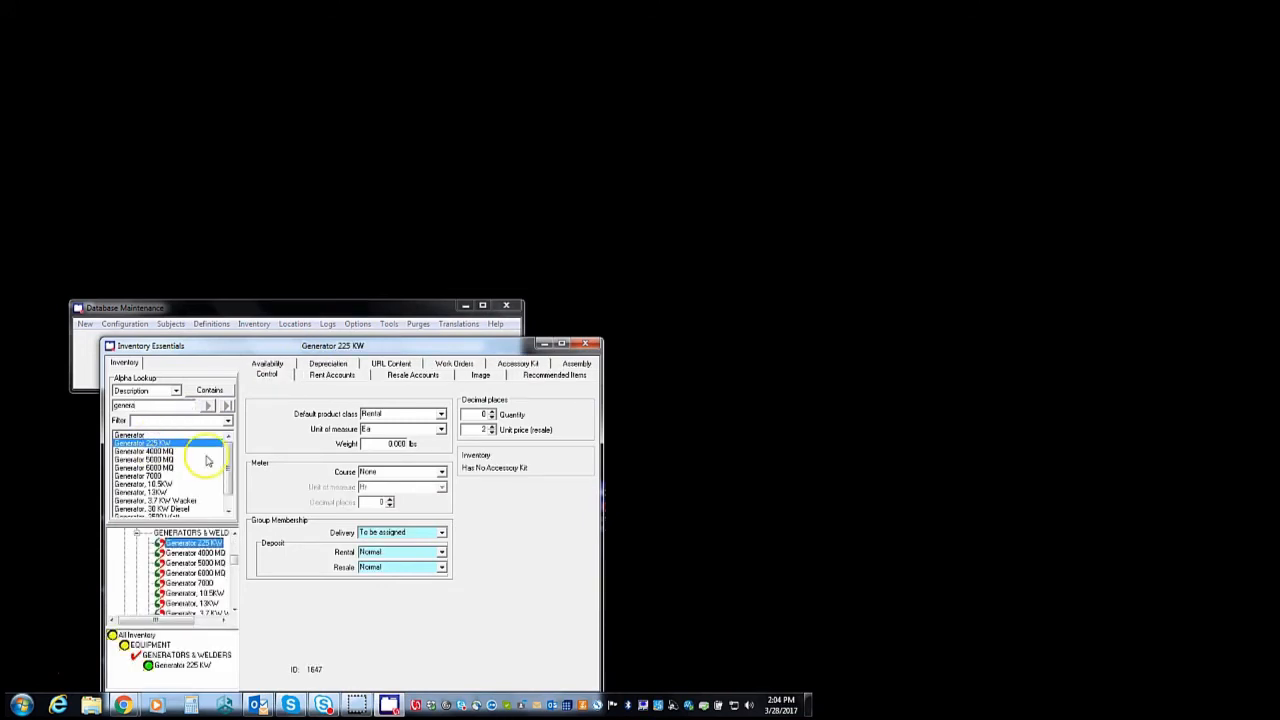
{"action": "left_click", "coordinate": [440, 415]}
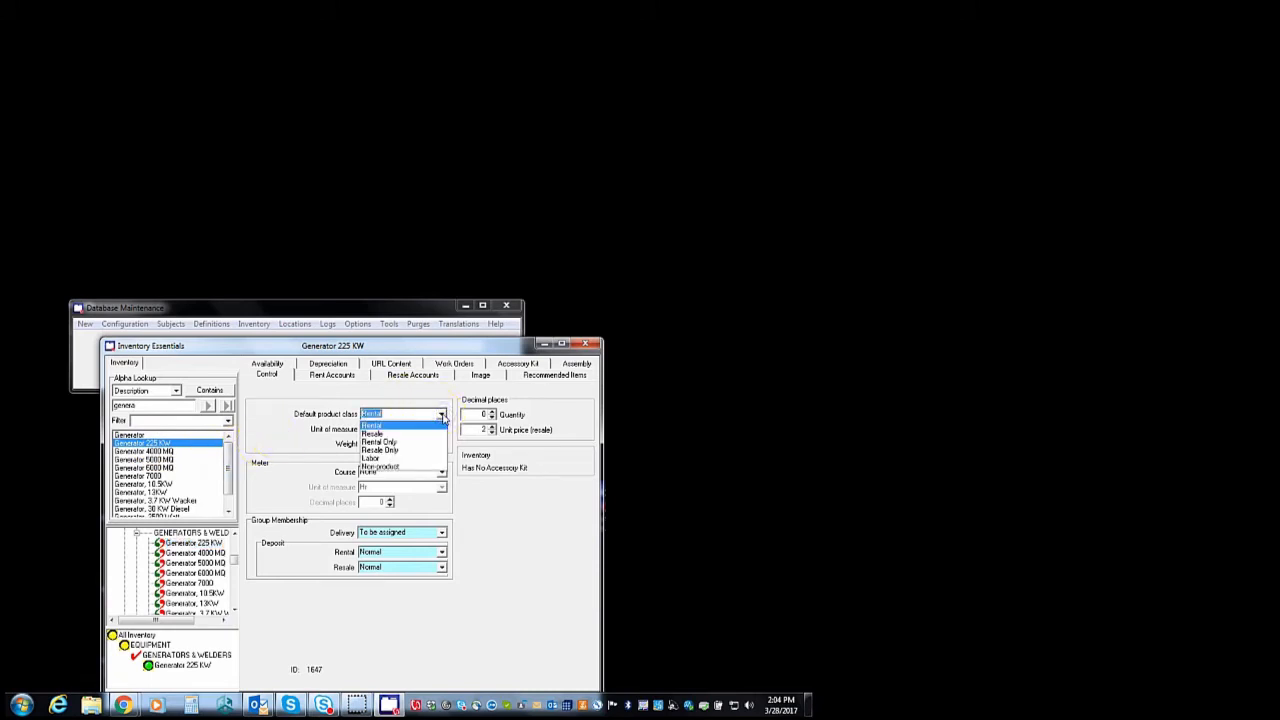
{"action": "left_click", "coordinate": [583, 341]}
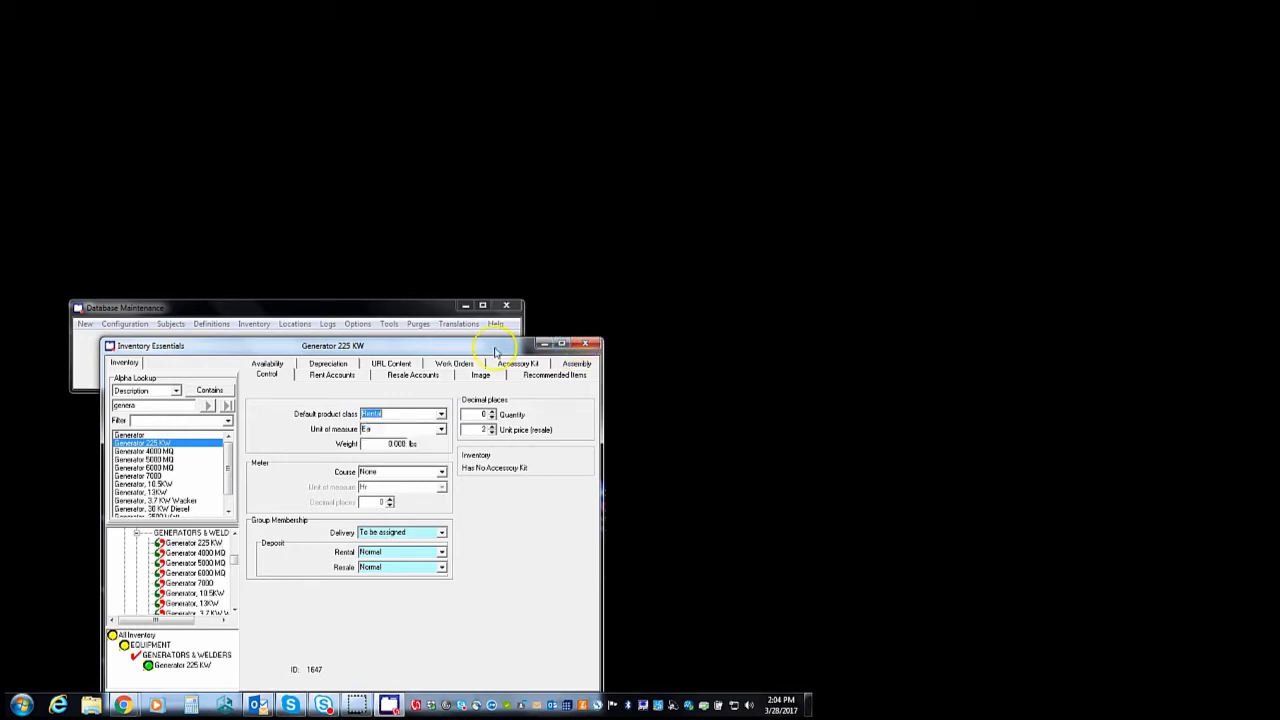
{"action": "left_click", "coordinate": [585, 344]}
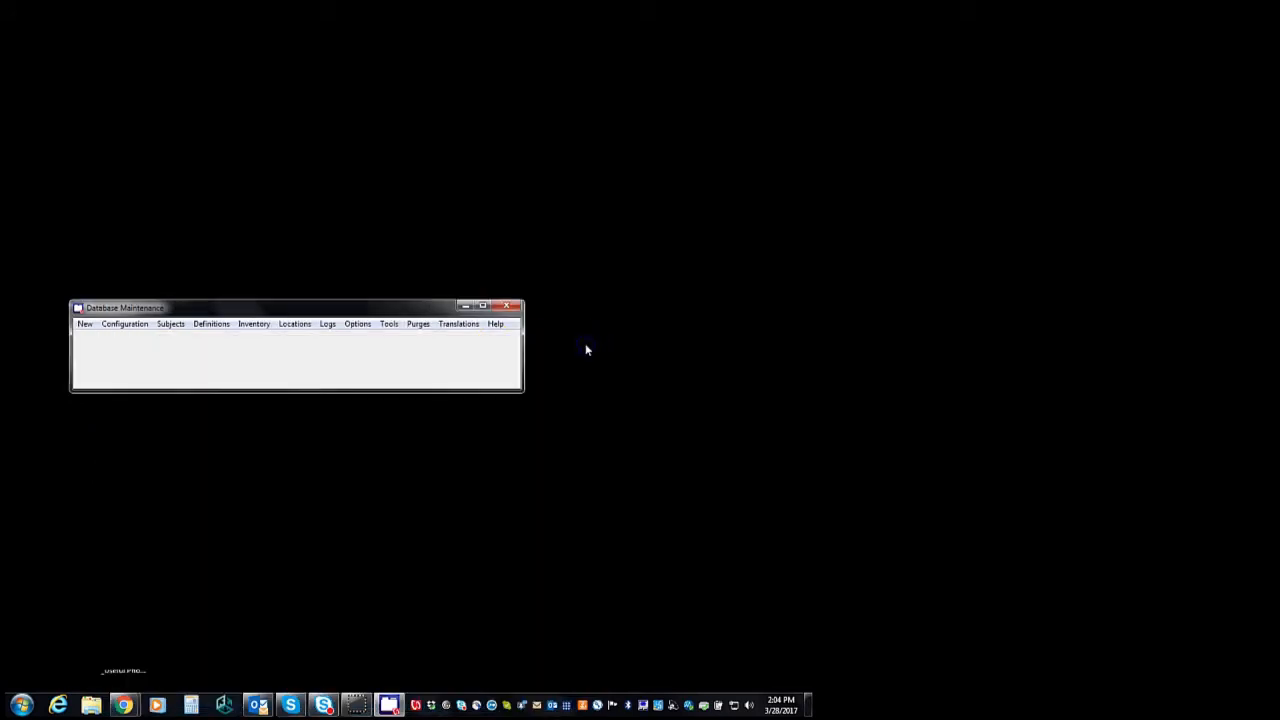
Open customer-specific pricing for Generator 225 KW and select customer AAA Rents
{"action": "left_click", "coordinate": [256, 325]}
{"action": "left_click", "coordinate": [285, 385]}
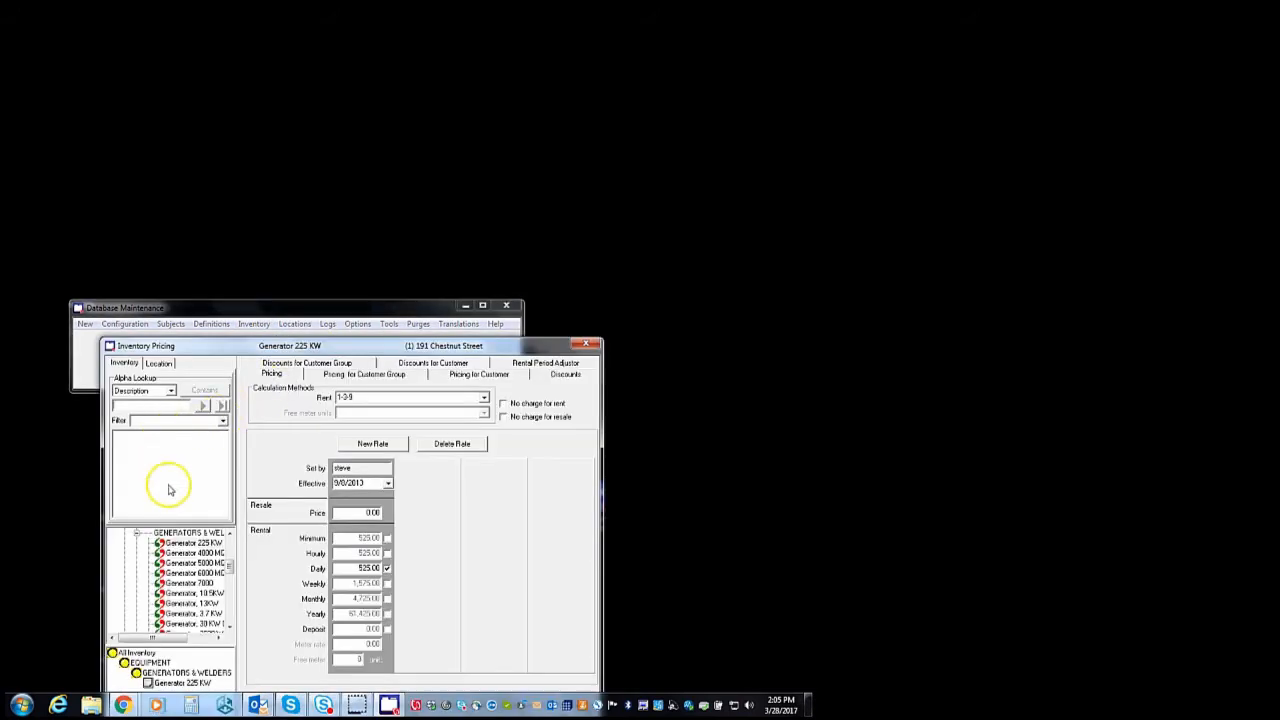
{"action": "left_click", "coordinate": [192, 542]}
{"action": "left_click", "coordinate": [491, 380]}
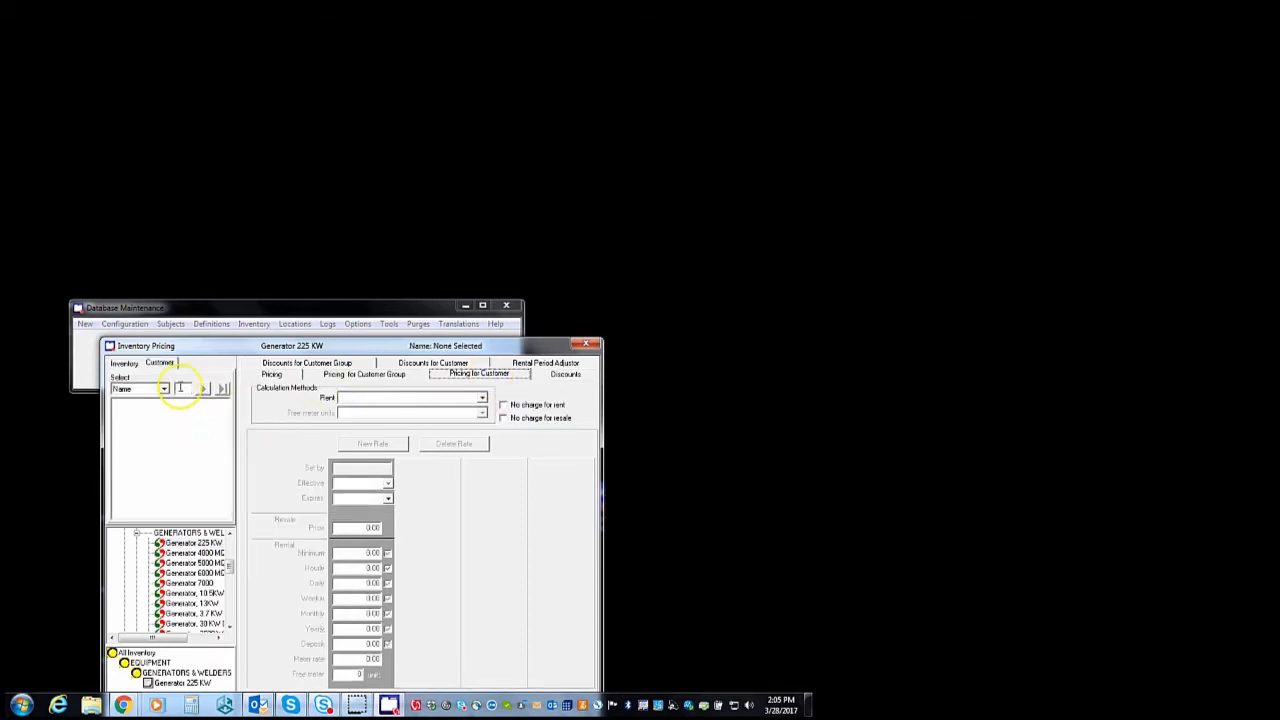
{"action": "left_click", "coordinate": [180, 387]}
{"action": "type", "text": "aaa"}
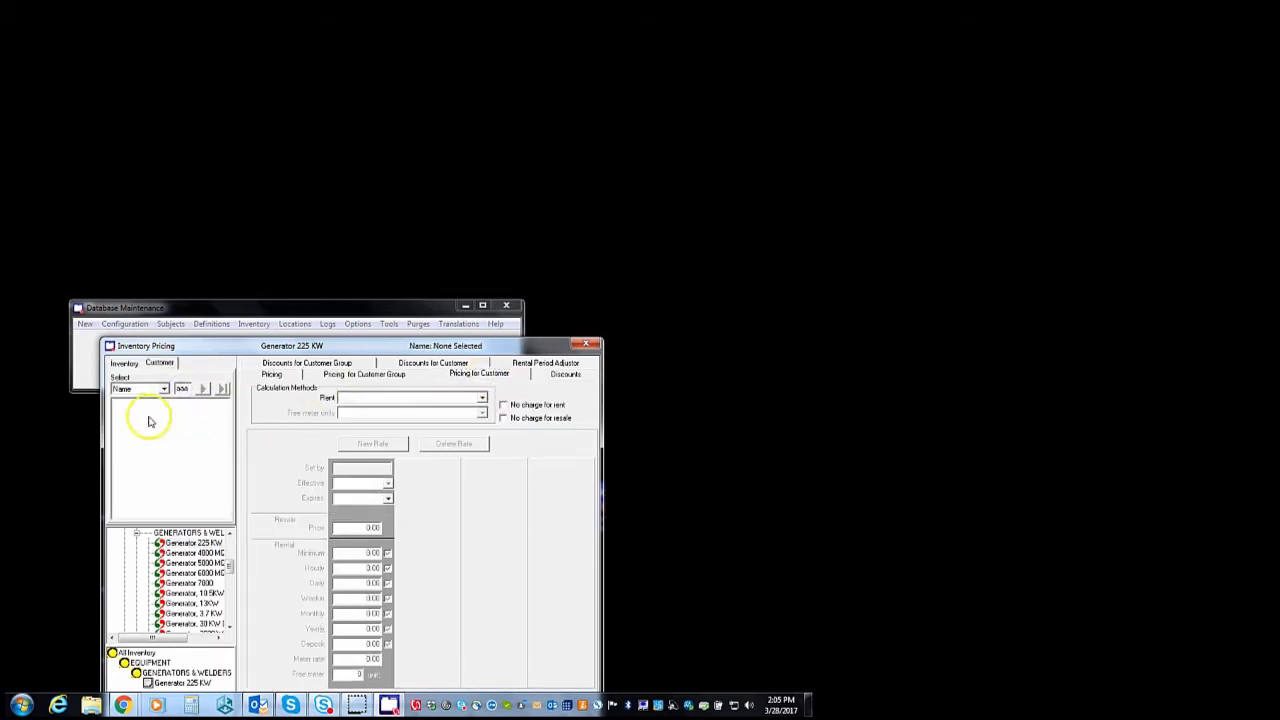
{"action": "left_click", "coordinate": [134, 412]}
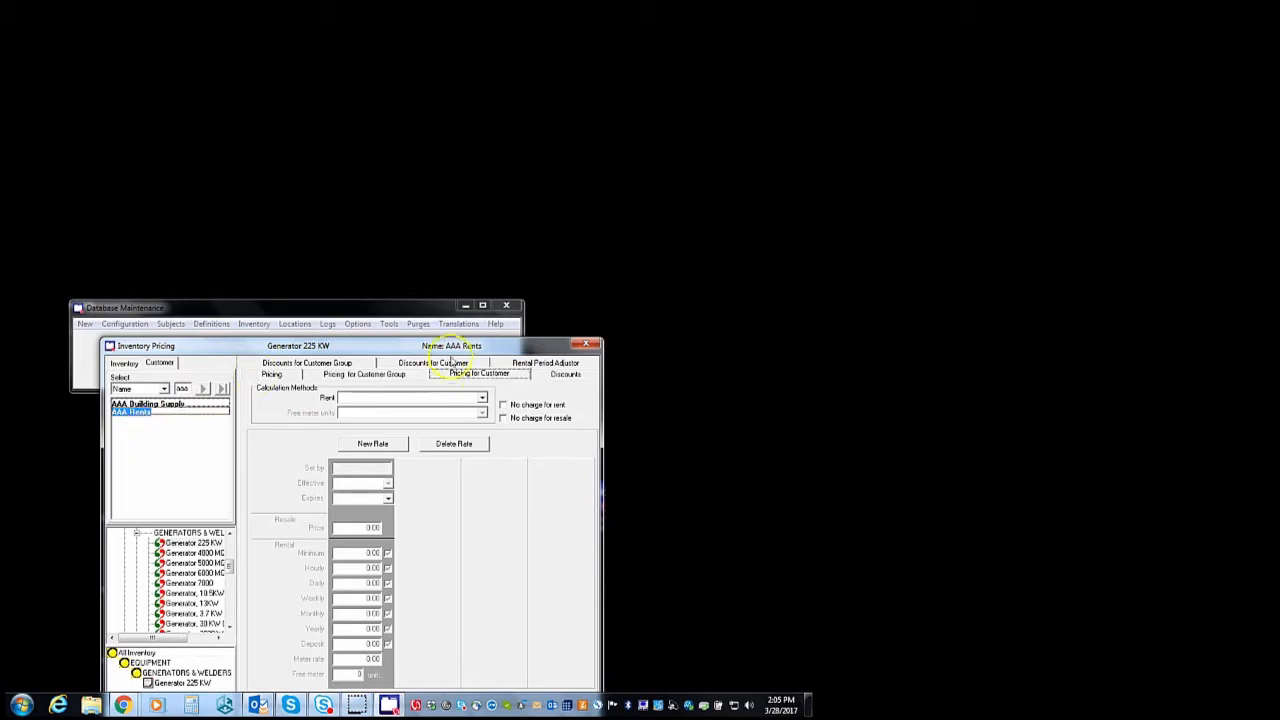
Create a new 1-3-10 rate for AAA Rents with a 200.00 daily charge
{"action": "left_click", "coordinate": [483, 398]}
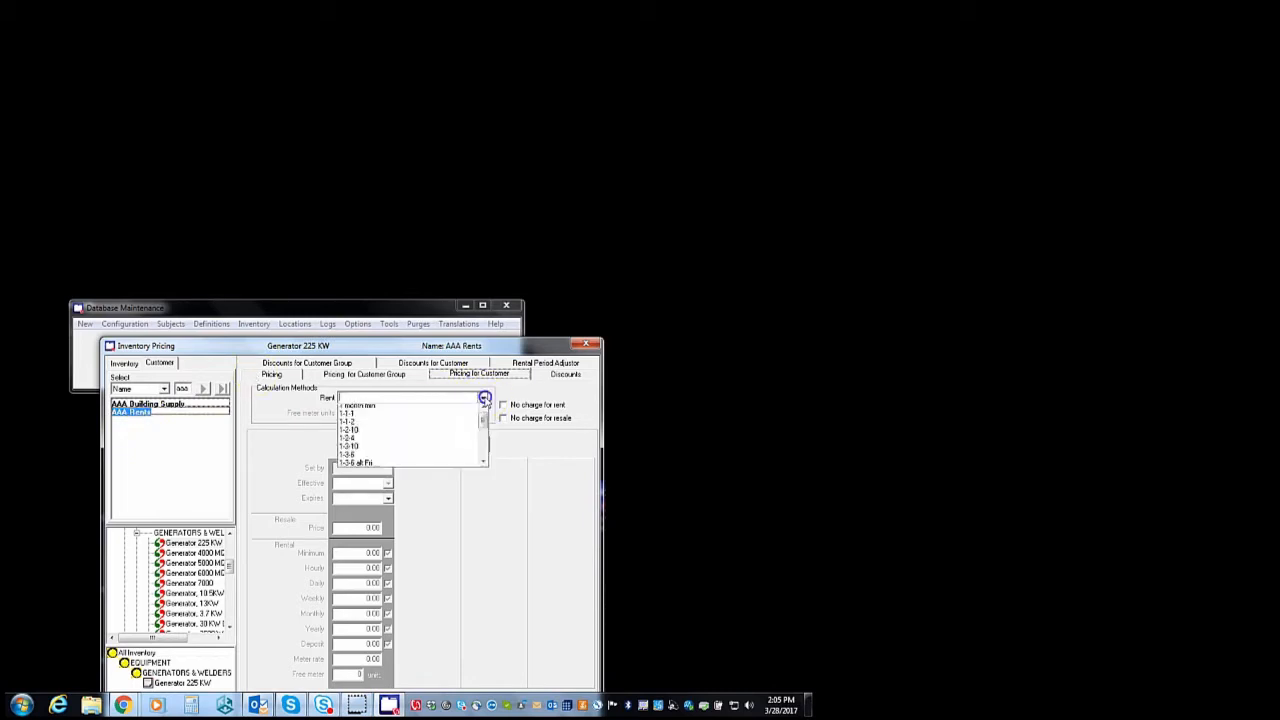
{"action": "left_click", "coordinate": [413, 450]}
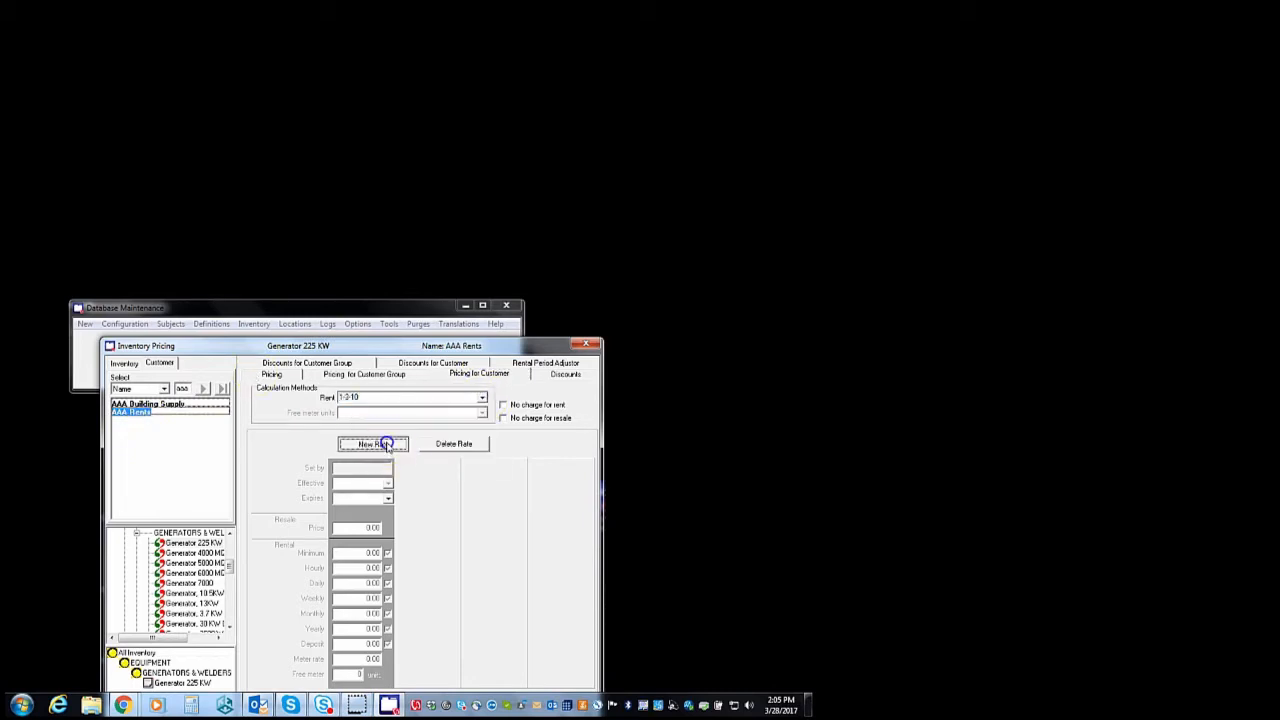
{"action": "left_click", "coordinate": [386, 444]}
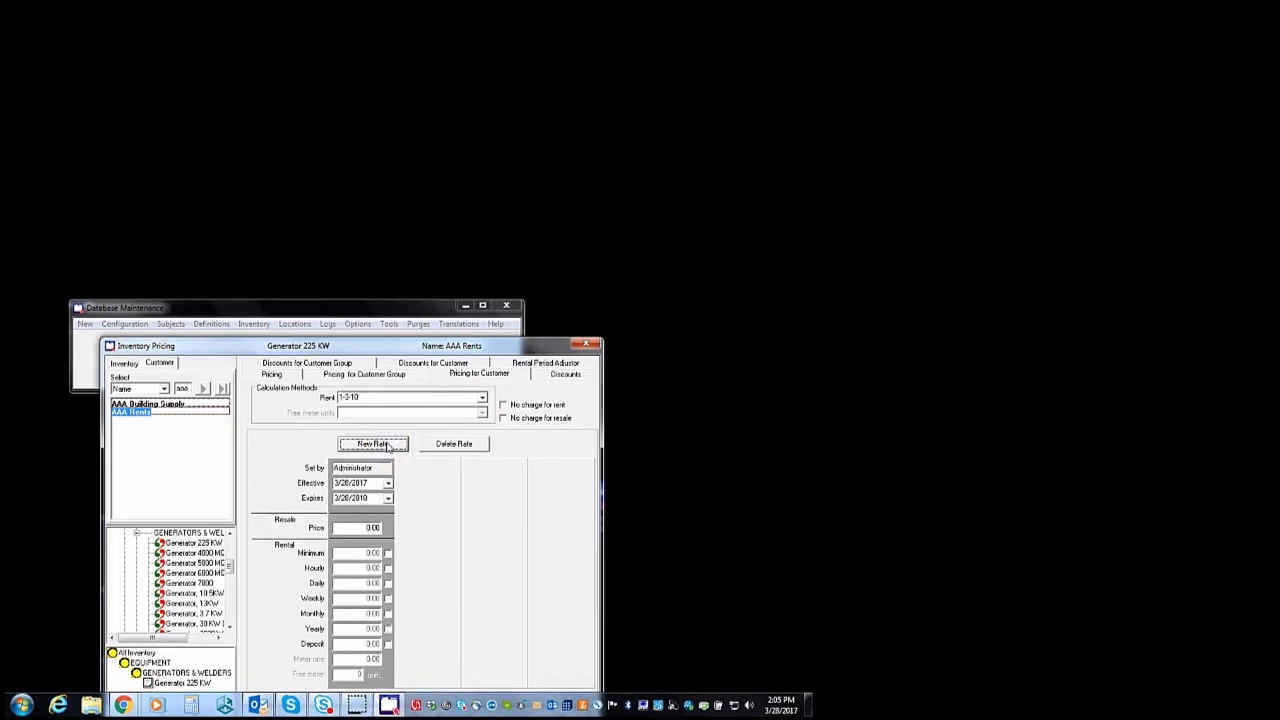
{"action": "left_click", "coordinate": [387, 585]}
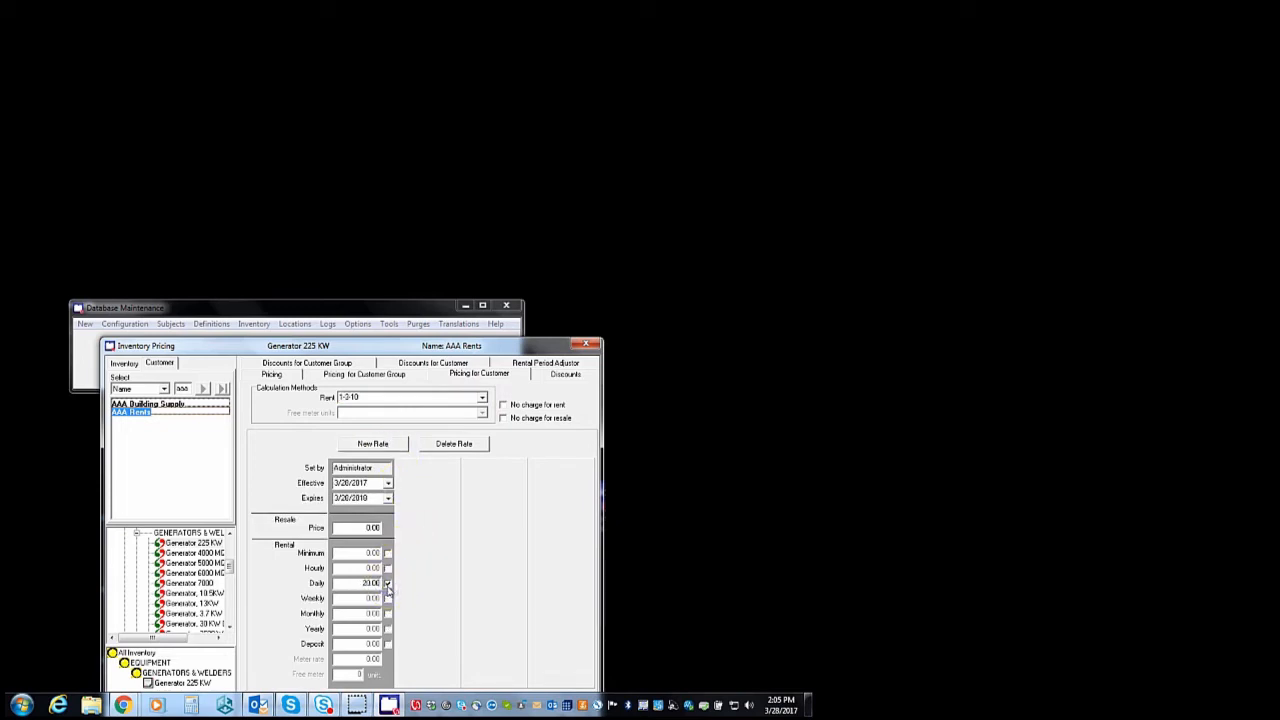
{"action": "key", "text": "Tab"}
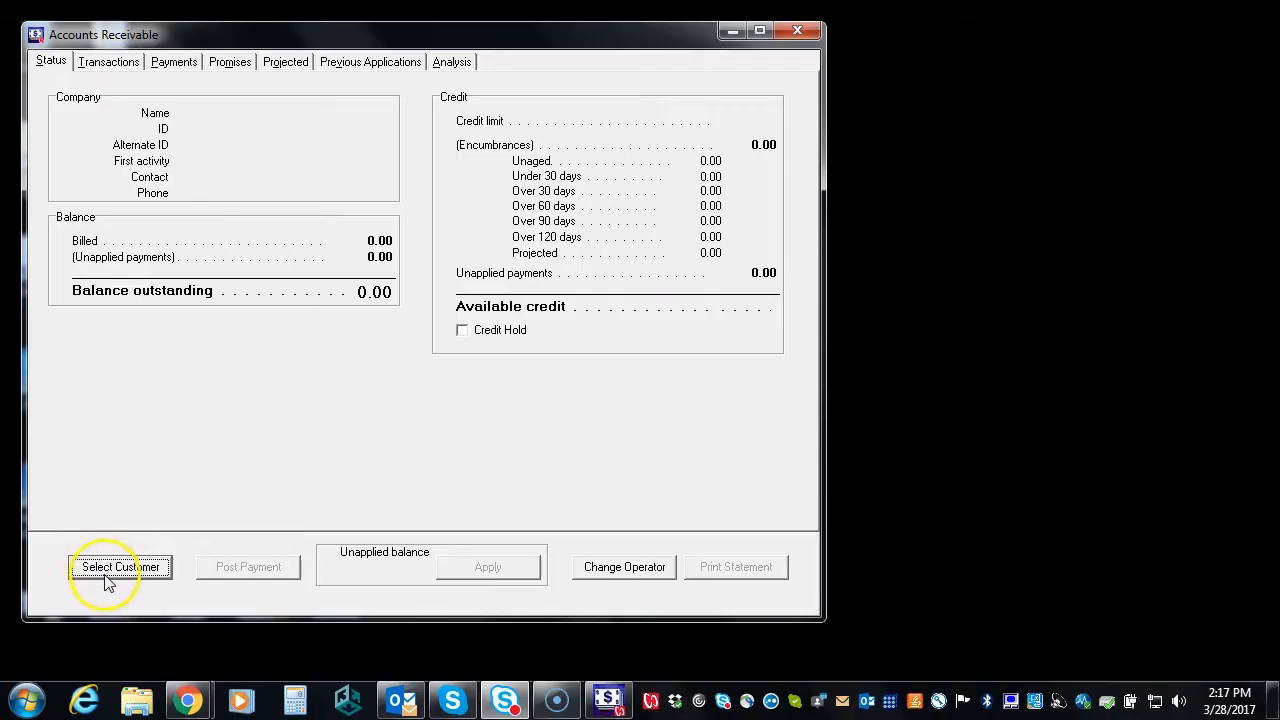
Load AAA Building Supply's transactions, apply 3,570.00 to the 12/24/2015 invoice, and start a promise
{"action": "left_click", "coordinate": [112, 568]}
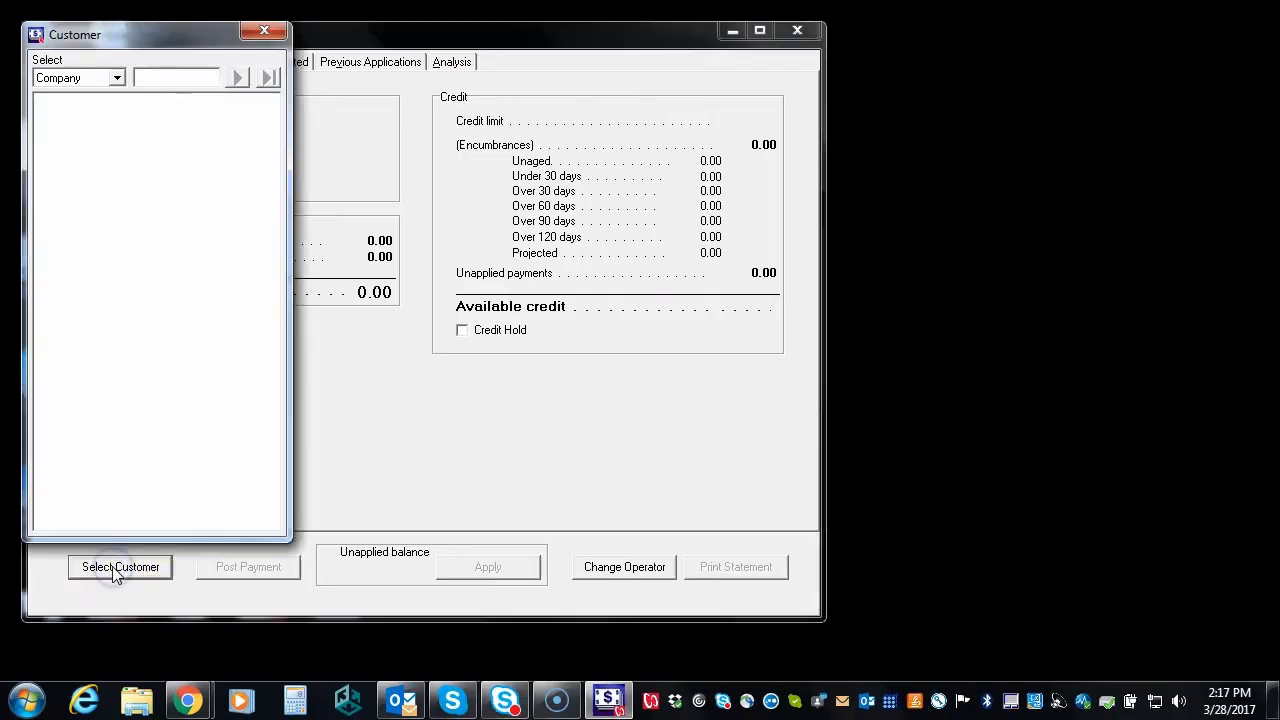
{"action": "type", "text": "aaa"}
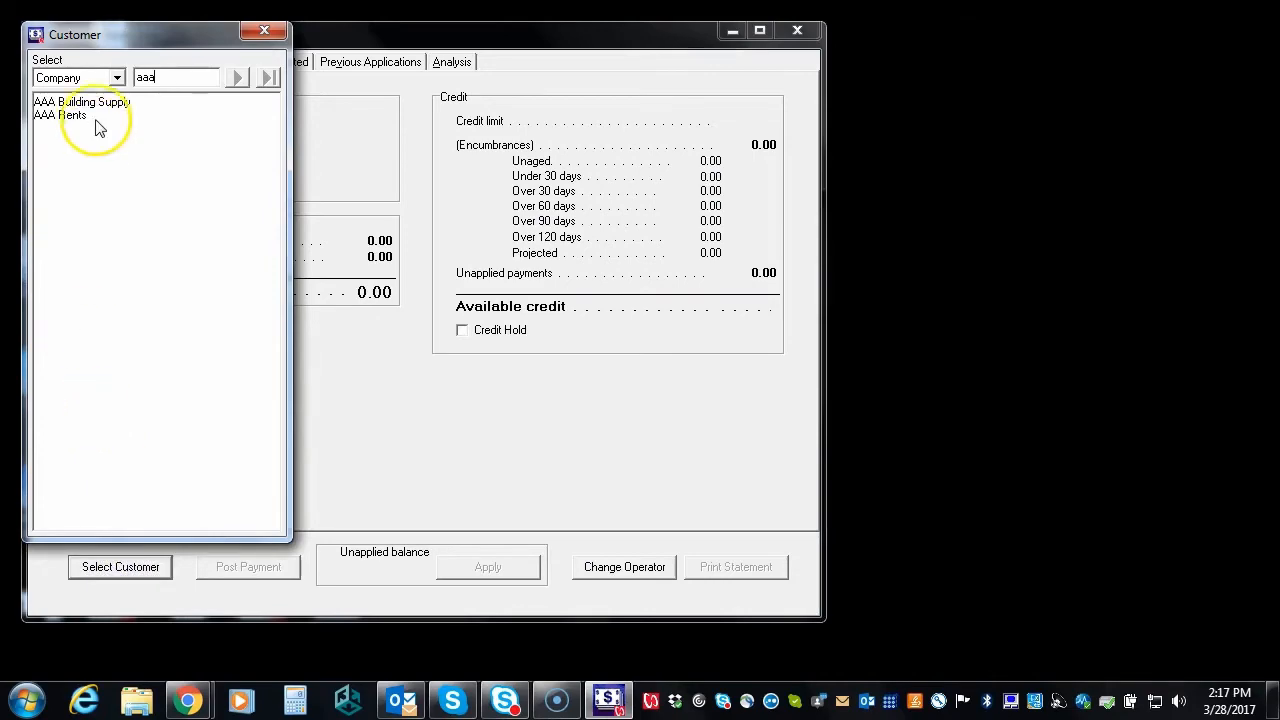
{"action": "left_click", "coordinate": [100, 103]}
{"action": "left_click", "coordinate": [100, 103]}
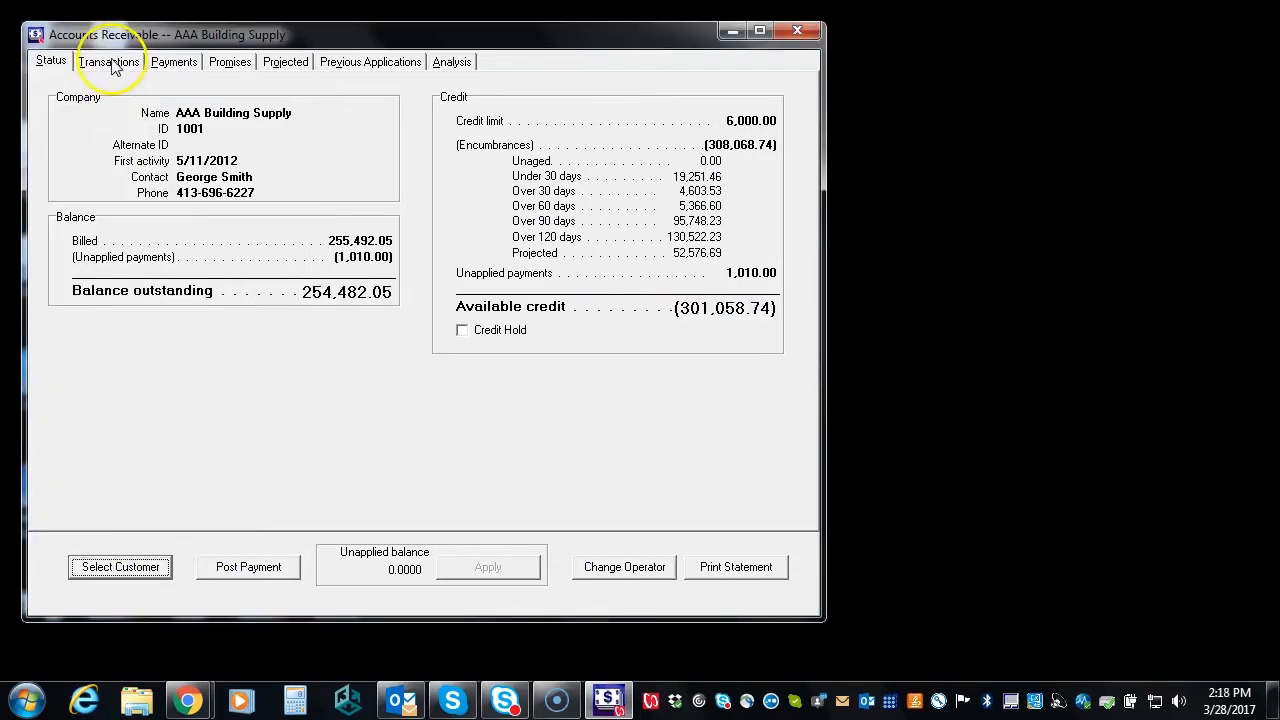
{"action": "left_click", "coordinate": [108, 61]}
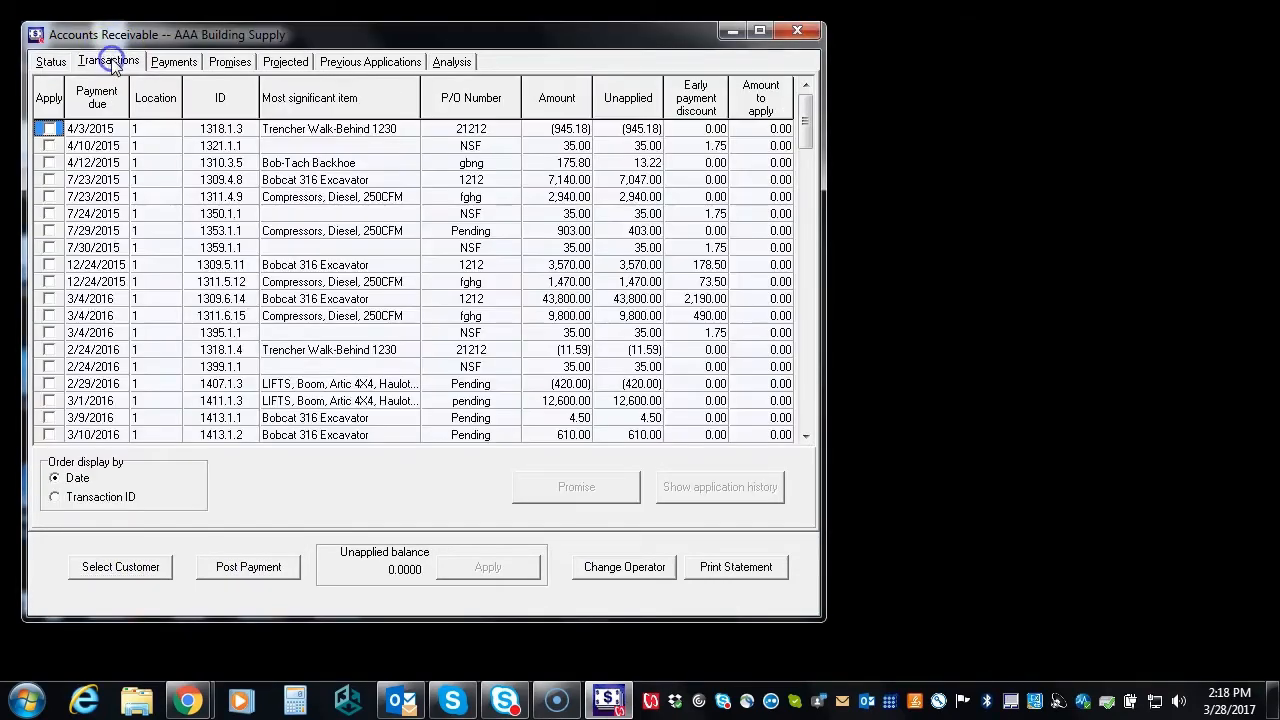
{"action": "left_click", "coordinate": [49, 264]}
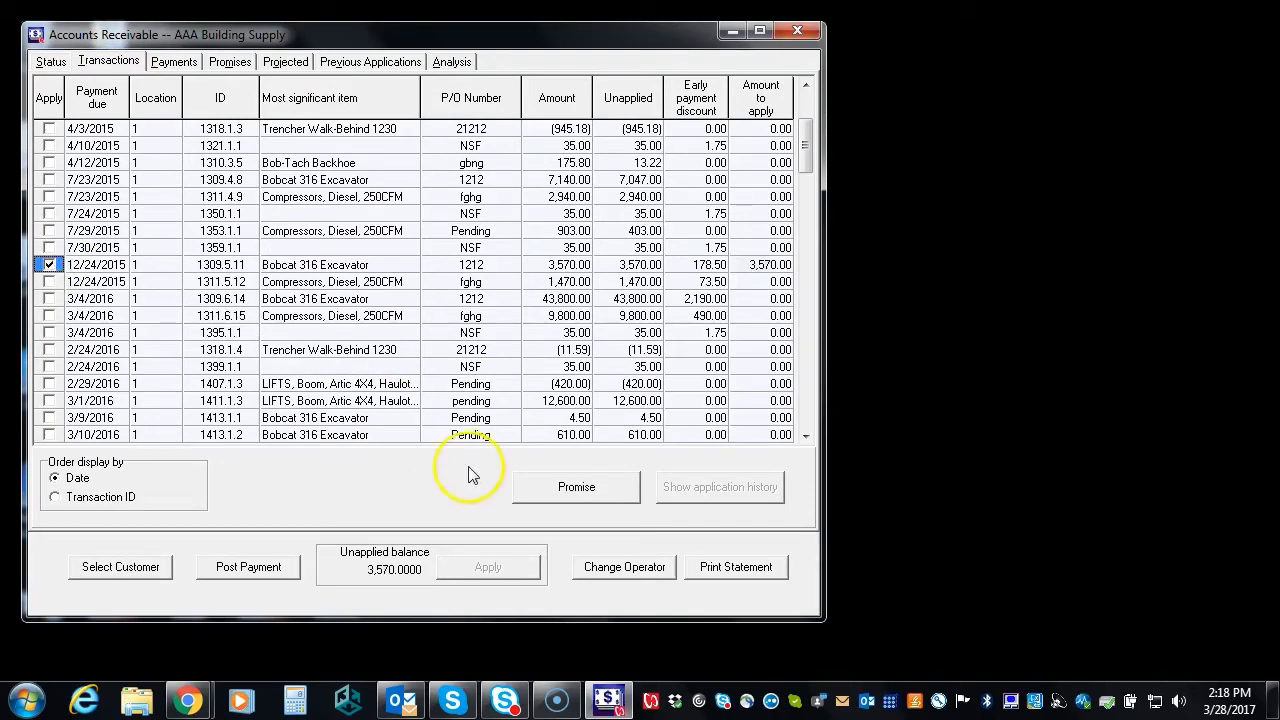
{"action": "left_click", "coordinate": [566, 497]}
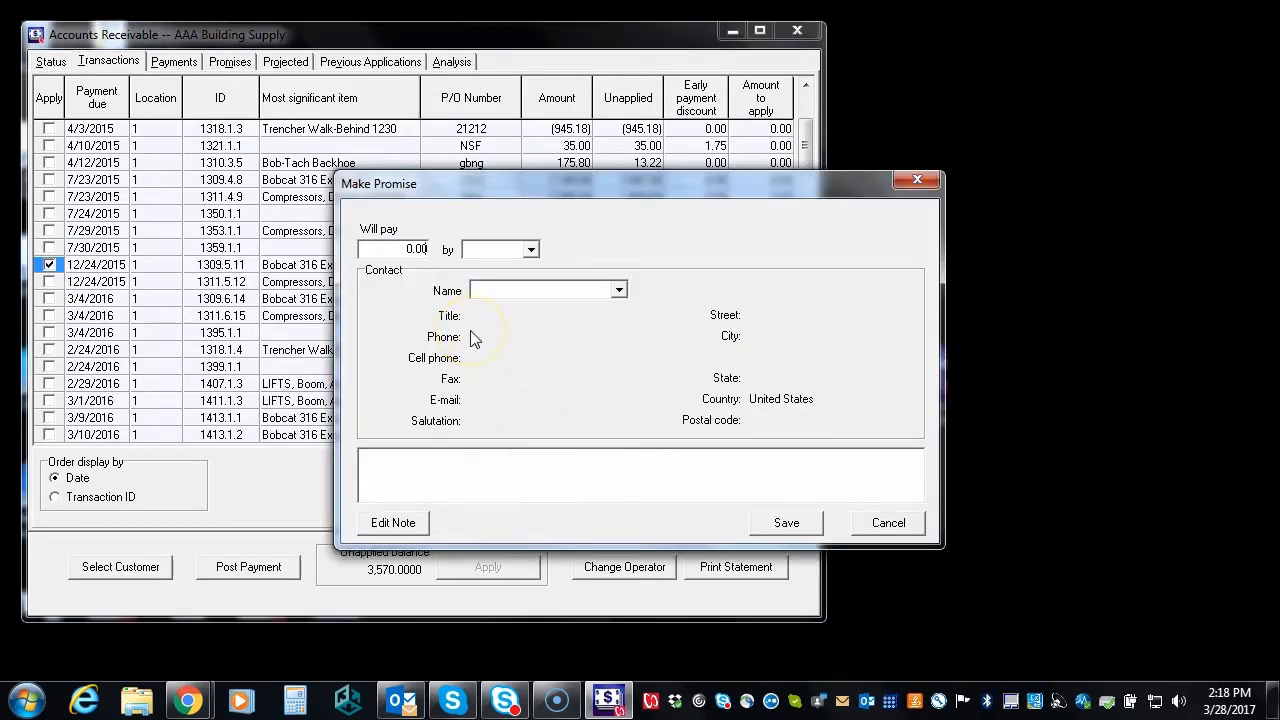
Enter a promise of 100.00 due 3/31/2017 and choose the contact making it
{"action": "type", "text": "100.00"}
{"action": "left_click", "coordinate": [531, 250]}
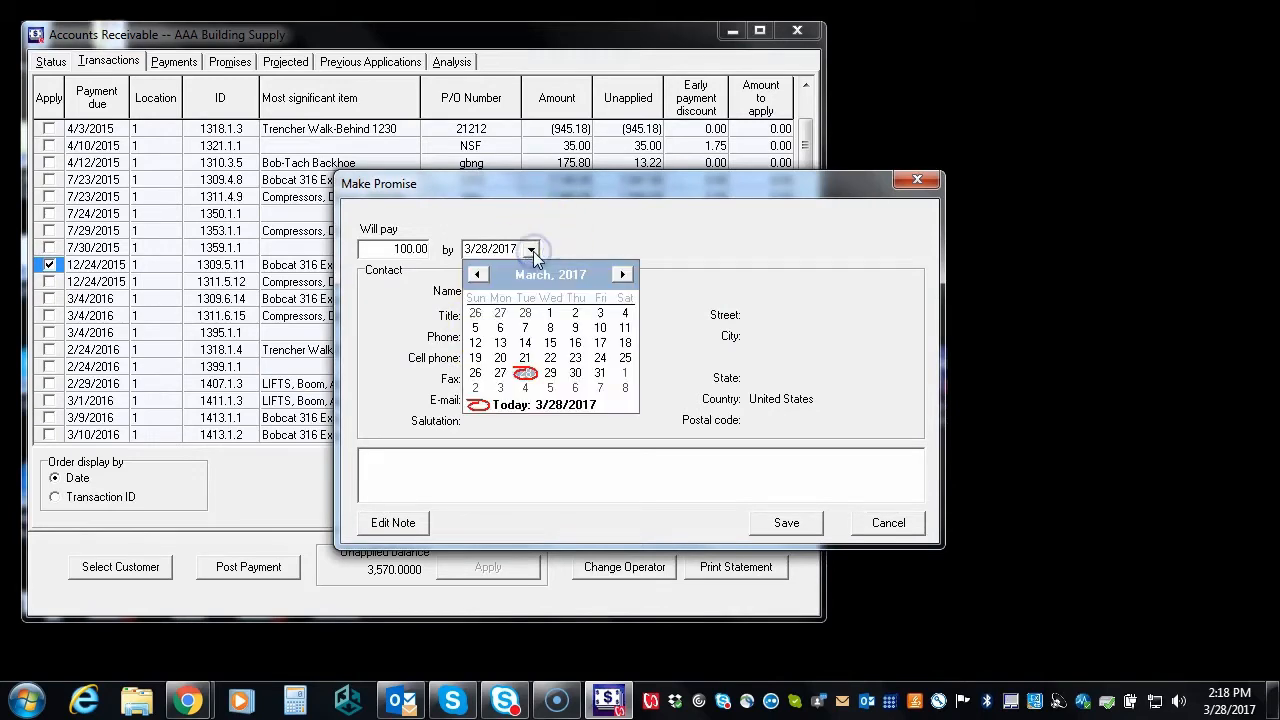
{"action": "left_click", "coordinate": [601, 374]}
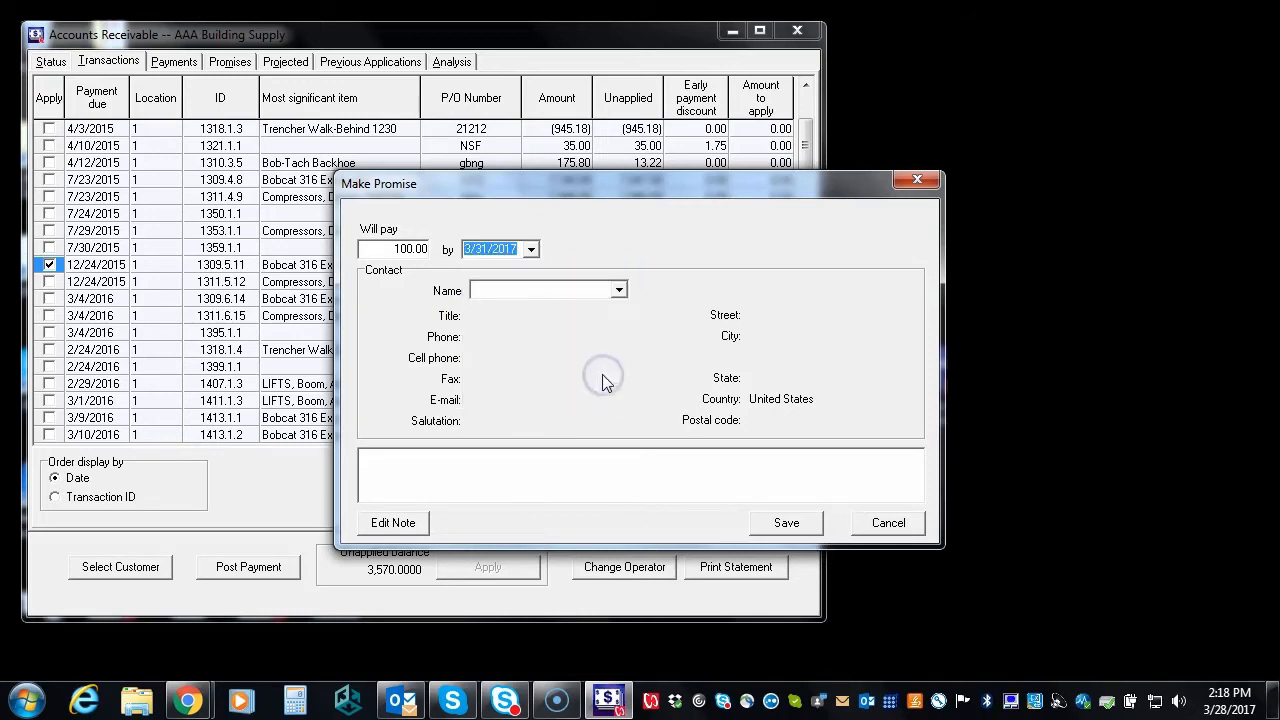
{"action": "left_click", "coordinate": [620, 291]}
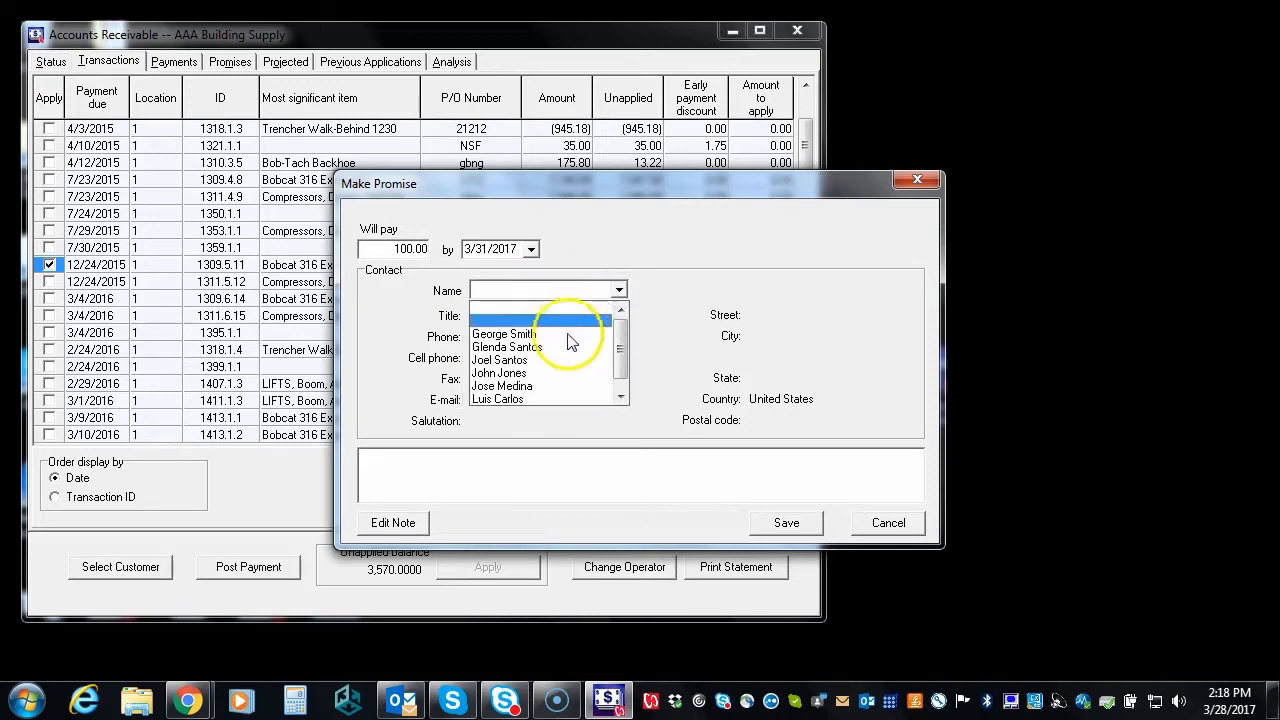
{"action": "left_click", "coordinate": [548, 362]}
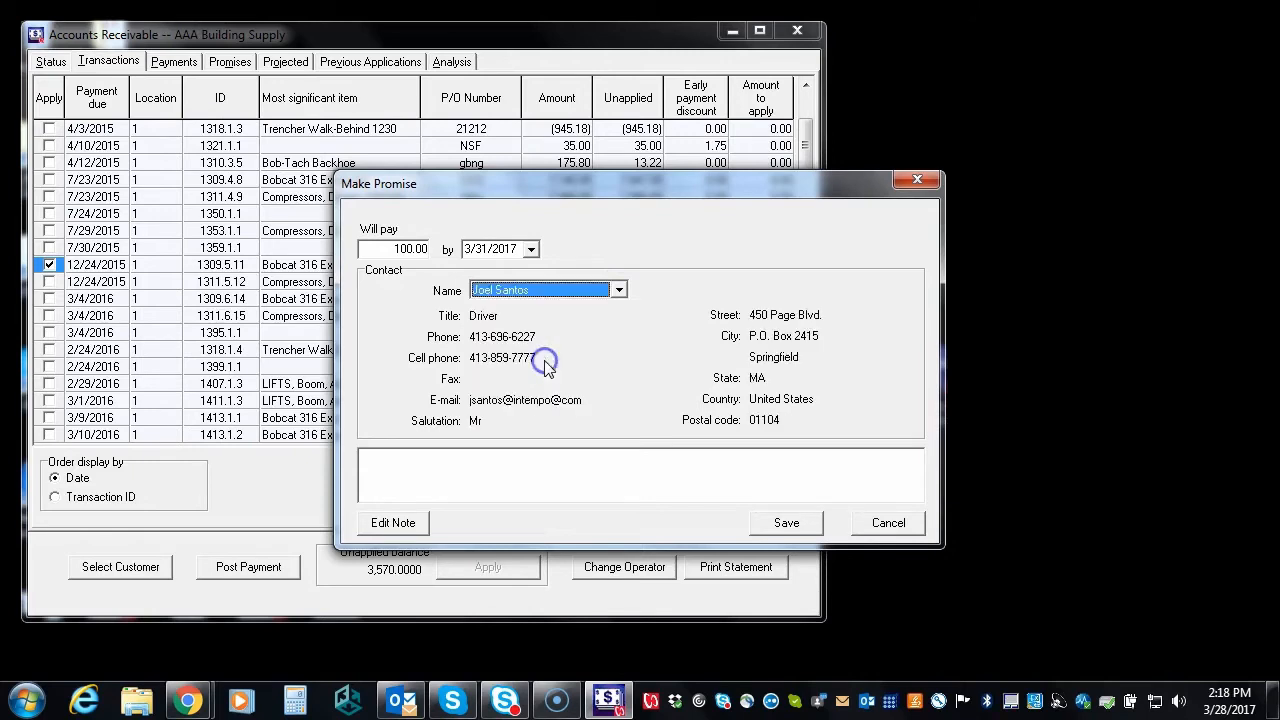
Add a note that the contact will bring a check Friday by noon, and save the promise
{"action": "left_click", "coordinate": [398, 522]}
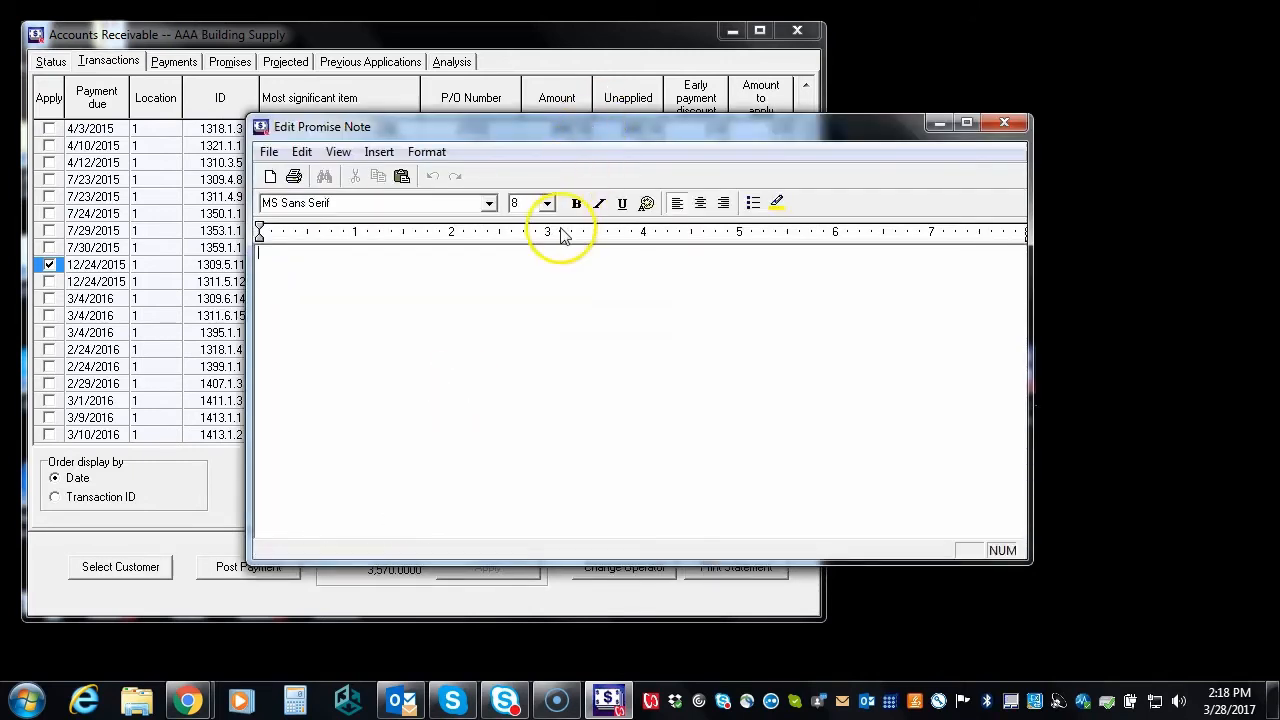
{"action": "type", "text": "Joel will be in on Fri by noon with a check"}
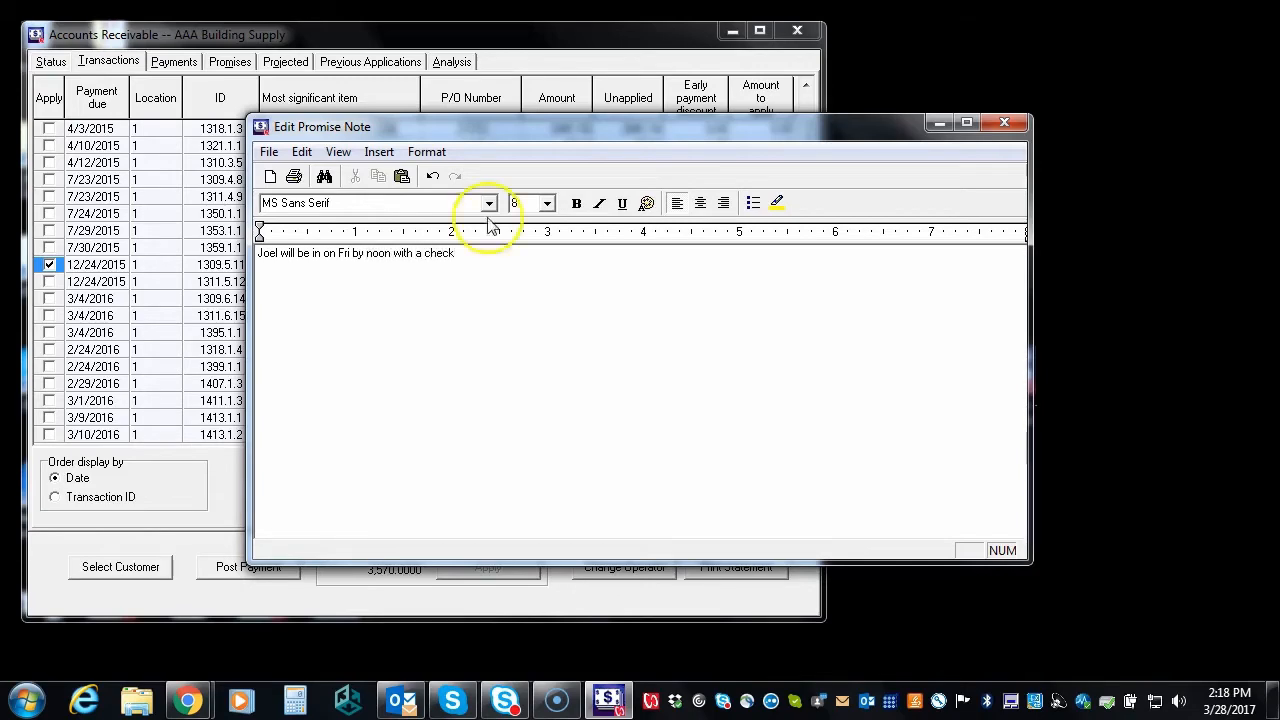
{"action": "left_click", "coordinate": [269, 152]}
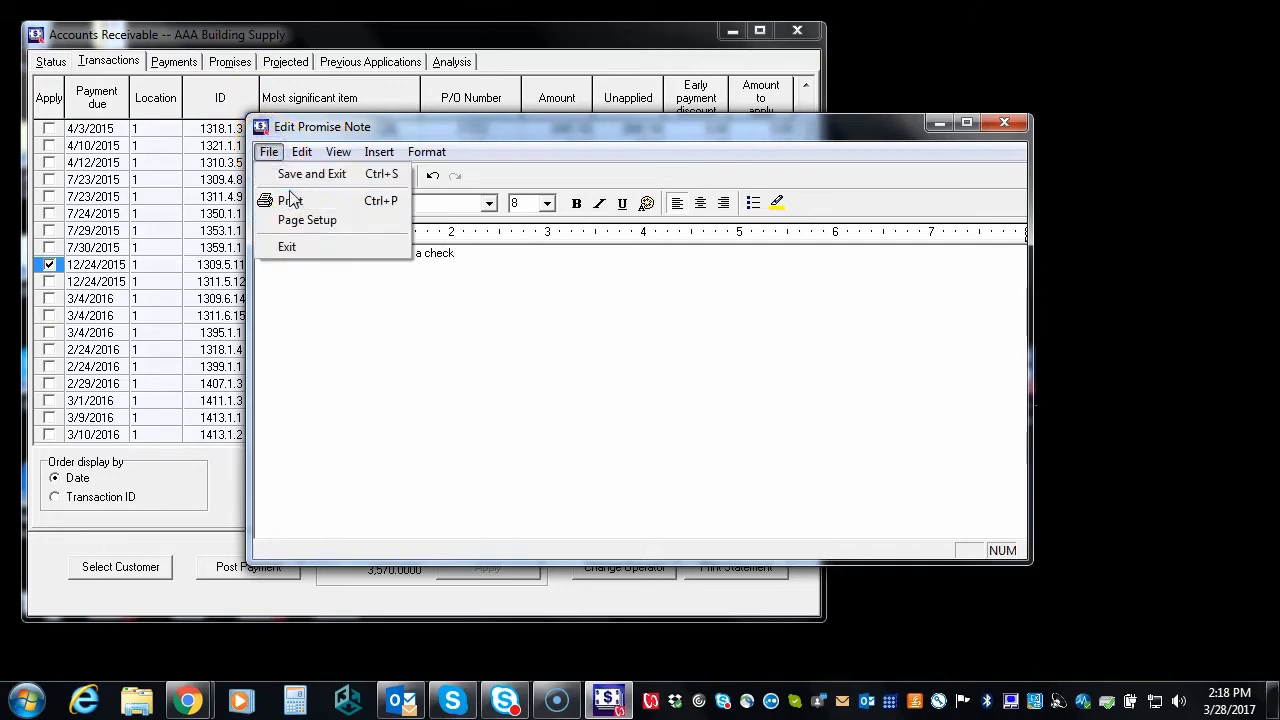
{"action": "left_click", "coordinate": [305, 174]}
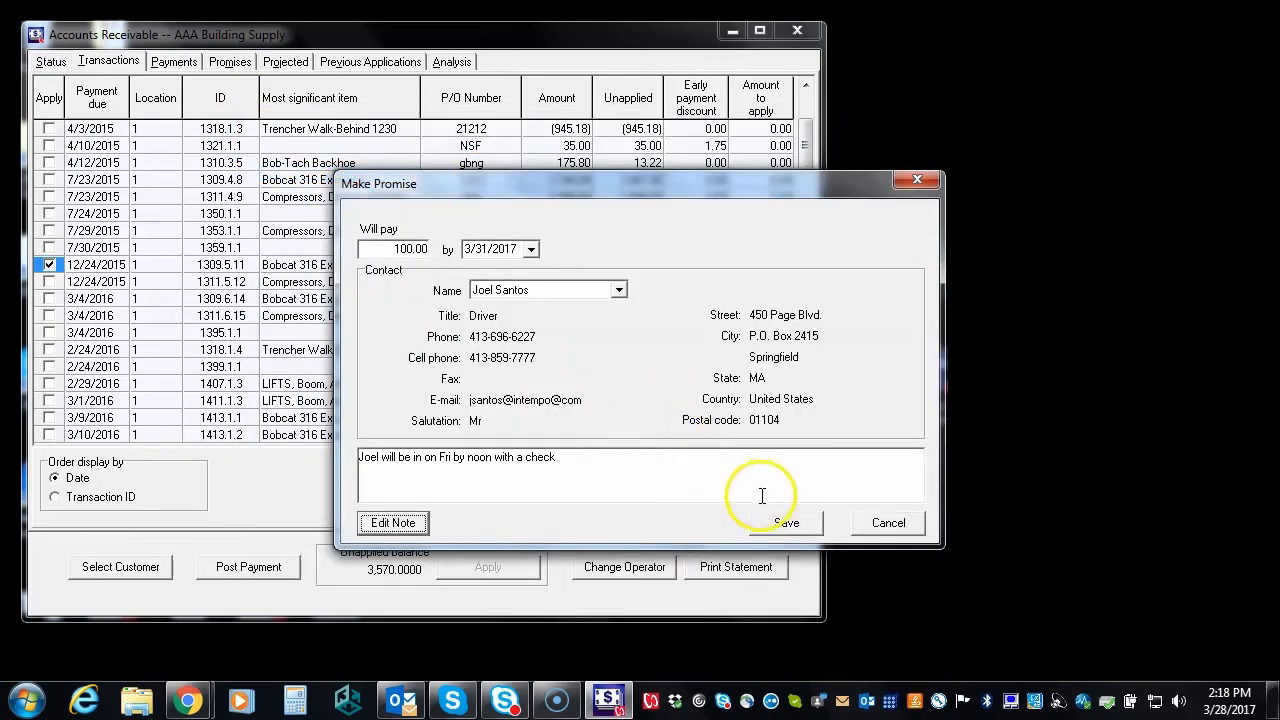
{"action": "left_click", "coordinate": [775, 524]}
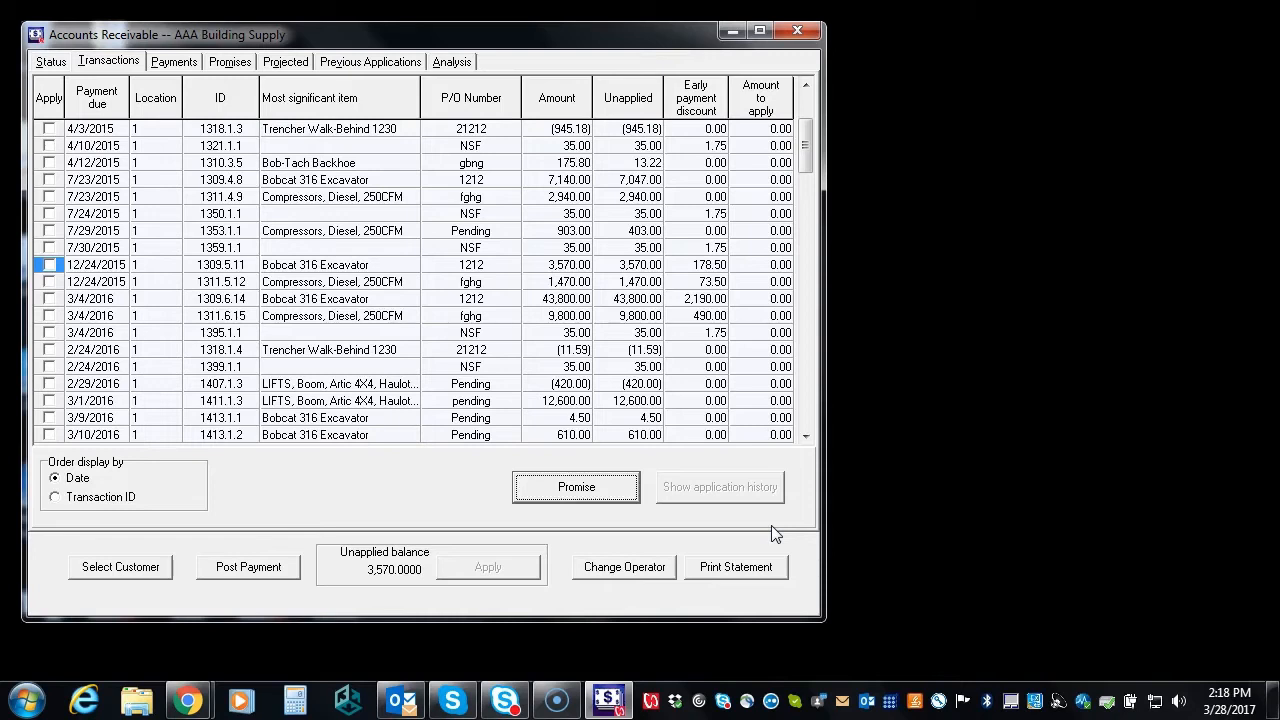
Inspect the 6/11/2013 2:39:27 PM payment application's details, then view projected rental charges
{"action": "left_click", "coordinate": [398, 66]}
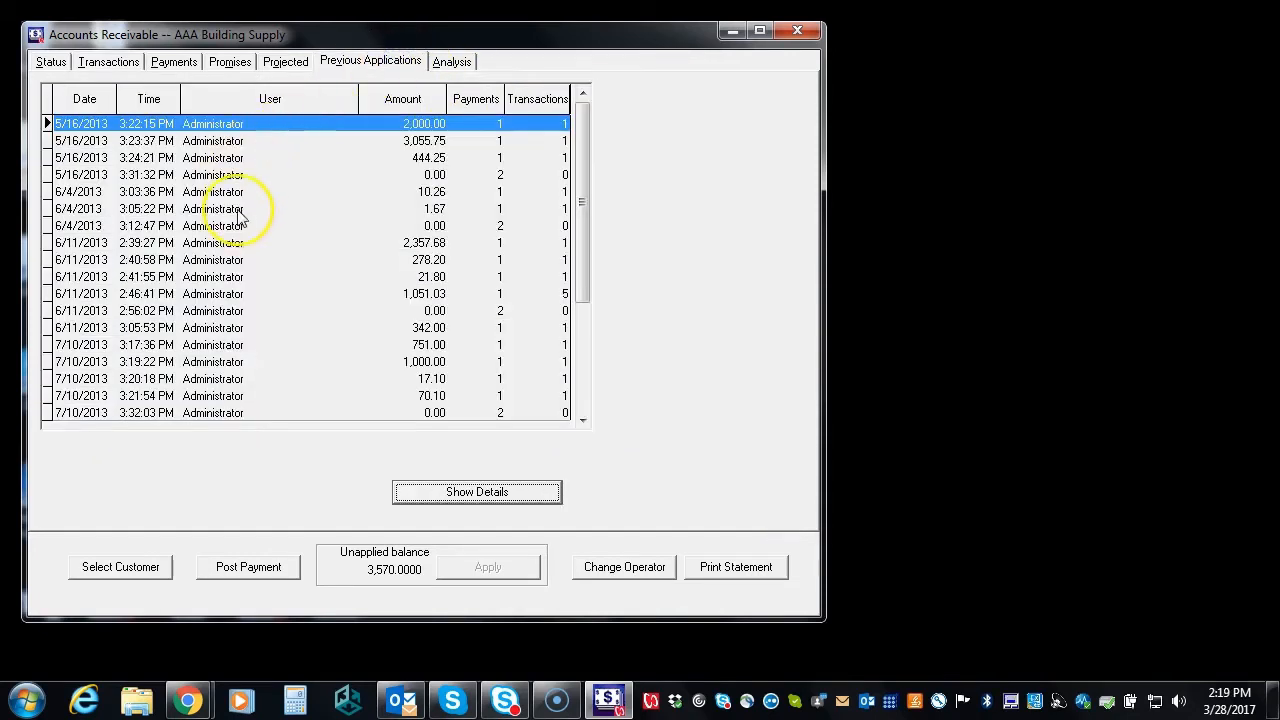
{"action": "left_click", "coordinate": [222, 243]}
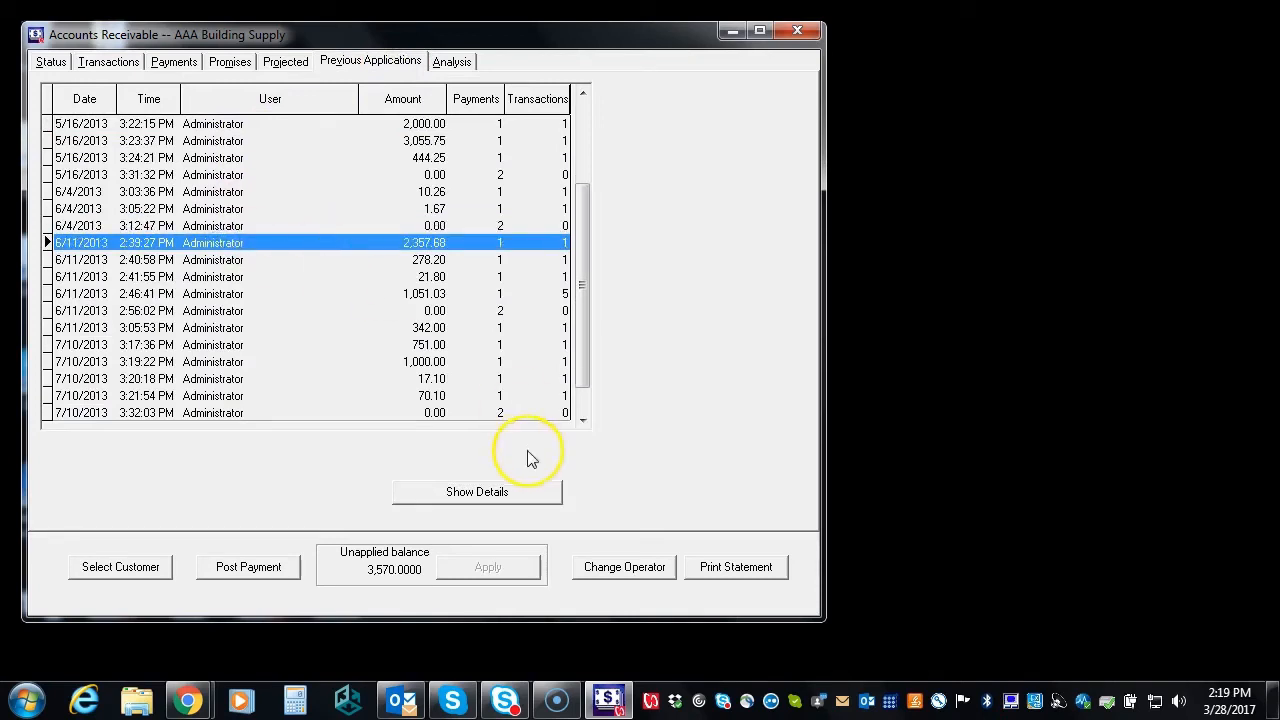
{"action": "left_click", "coordinate": [514, 503]}
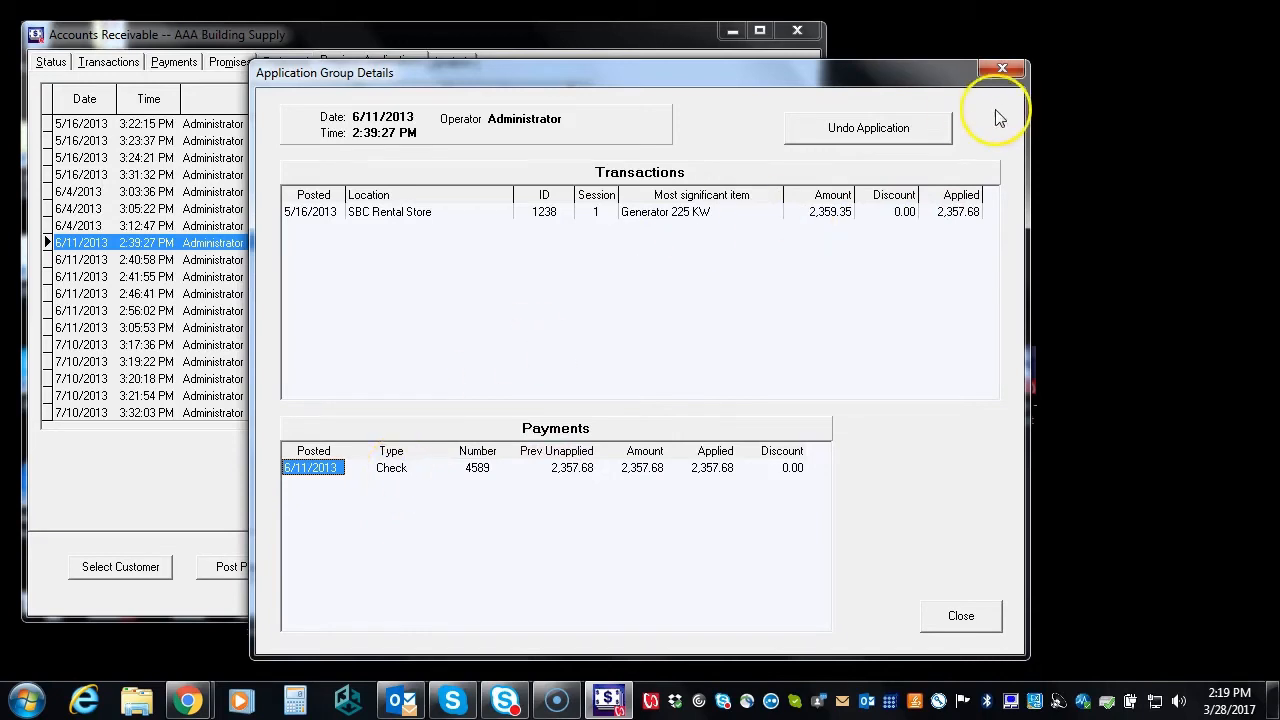
{"action": "left_click", "coordinate": [1003, 69]}
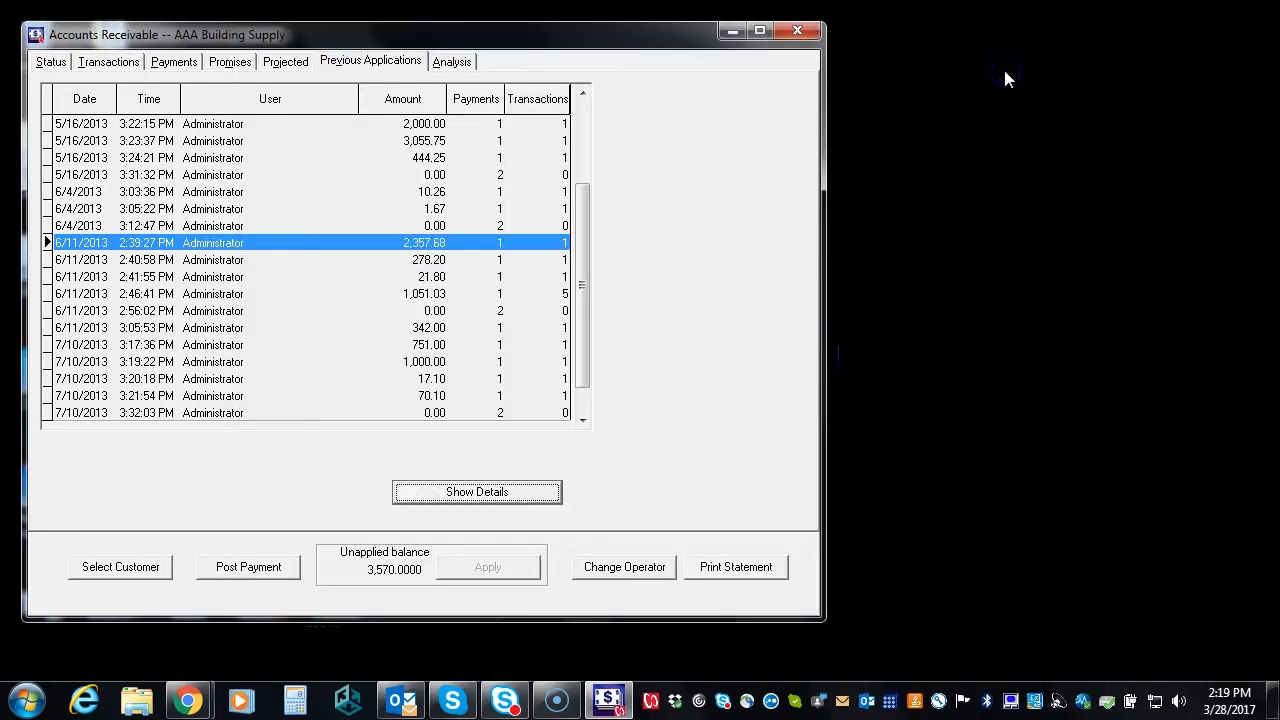
{"action": "left_click", "coordinate": [287, 61]}
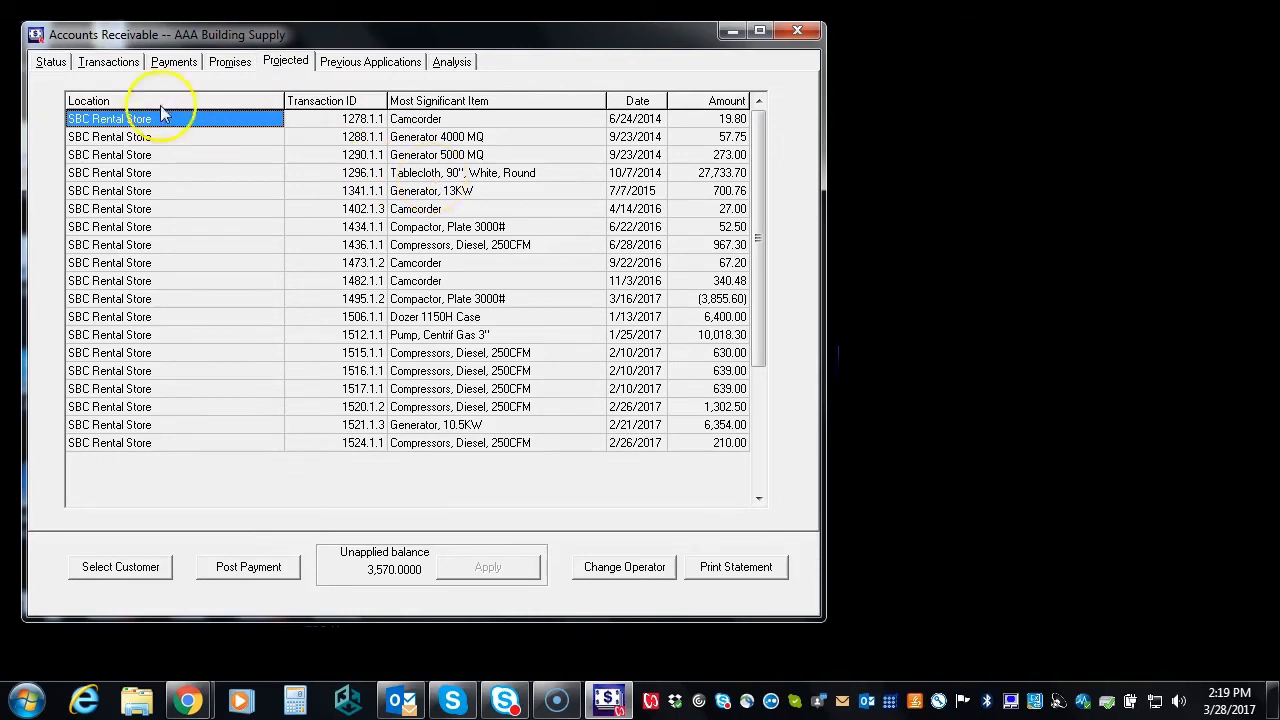
Review AAA Building Supply's Payments list and its average days-to-pay Analysis graph
{"action": "left_click", "coordinate": [176, 64]}
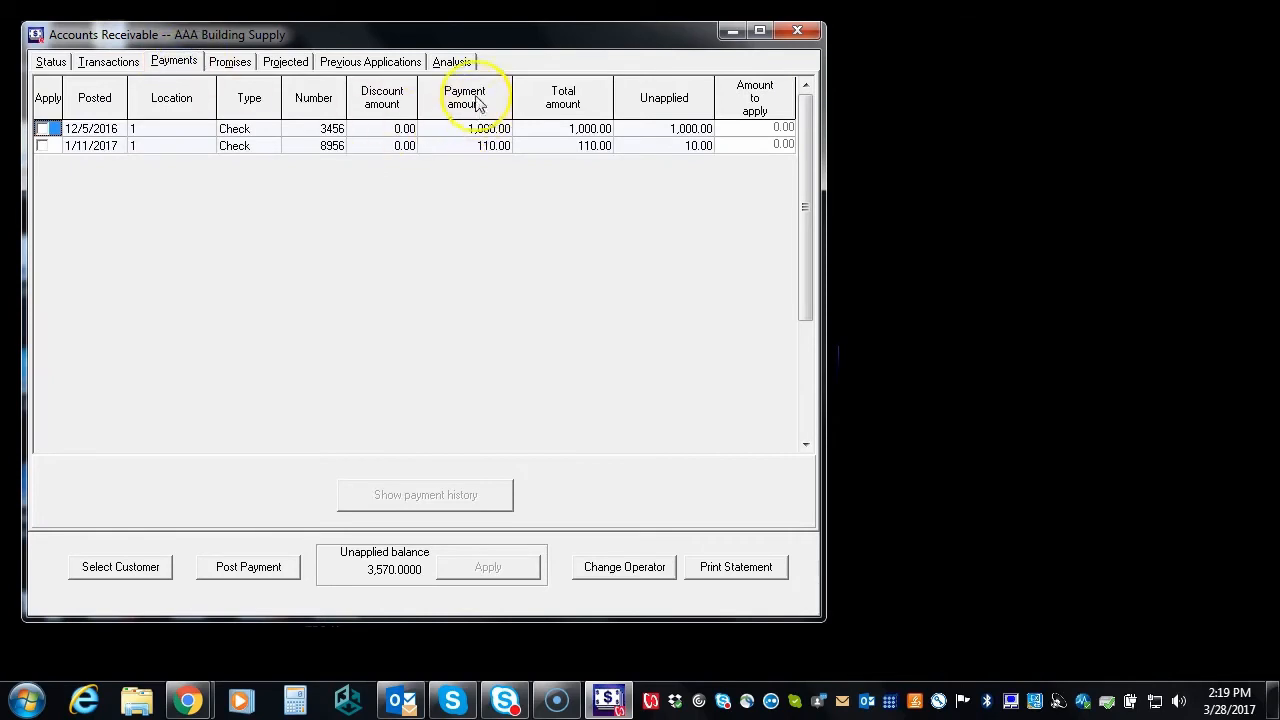
{"action": "left_click", "coordinate": [452, 62]}
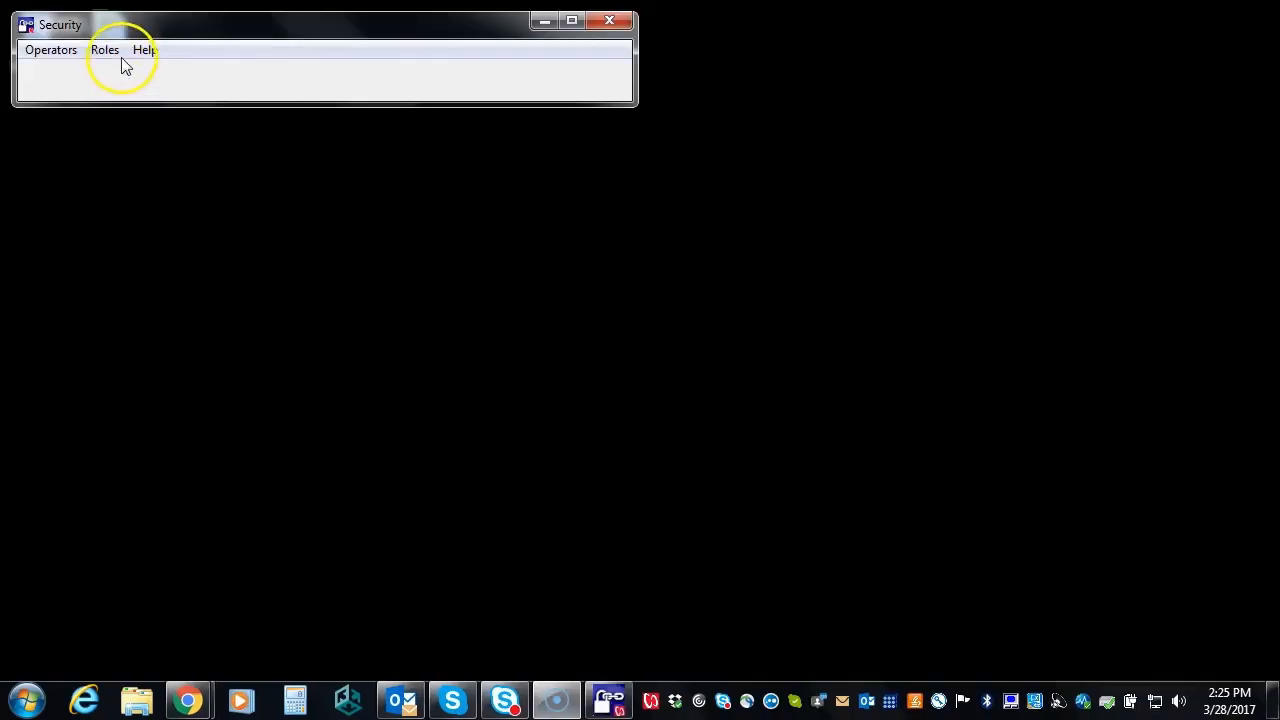
Expand the Role Tree Builder from Super Role down to Store Manager's Counter Operations, Maintenance and Warehouse roles, then close it
{"action": "left_click", "coordinate": [110, 55]}
{"action": "left_click", "coordinate": [137, 72]}
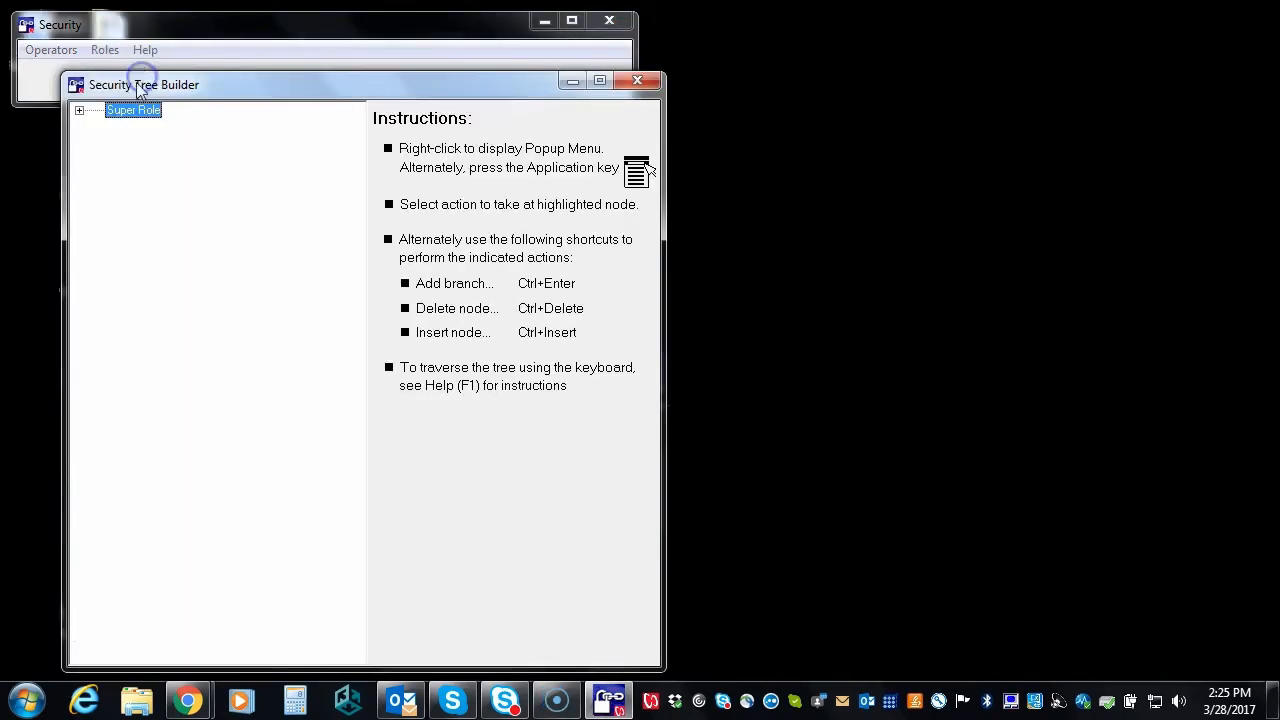
{"action": "left_click", "coordinate": [79, 111]}
{"action": "left_click", "coordinate": [98, 142]}
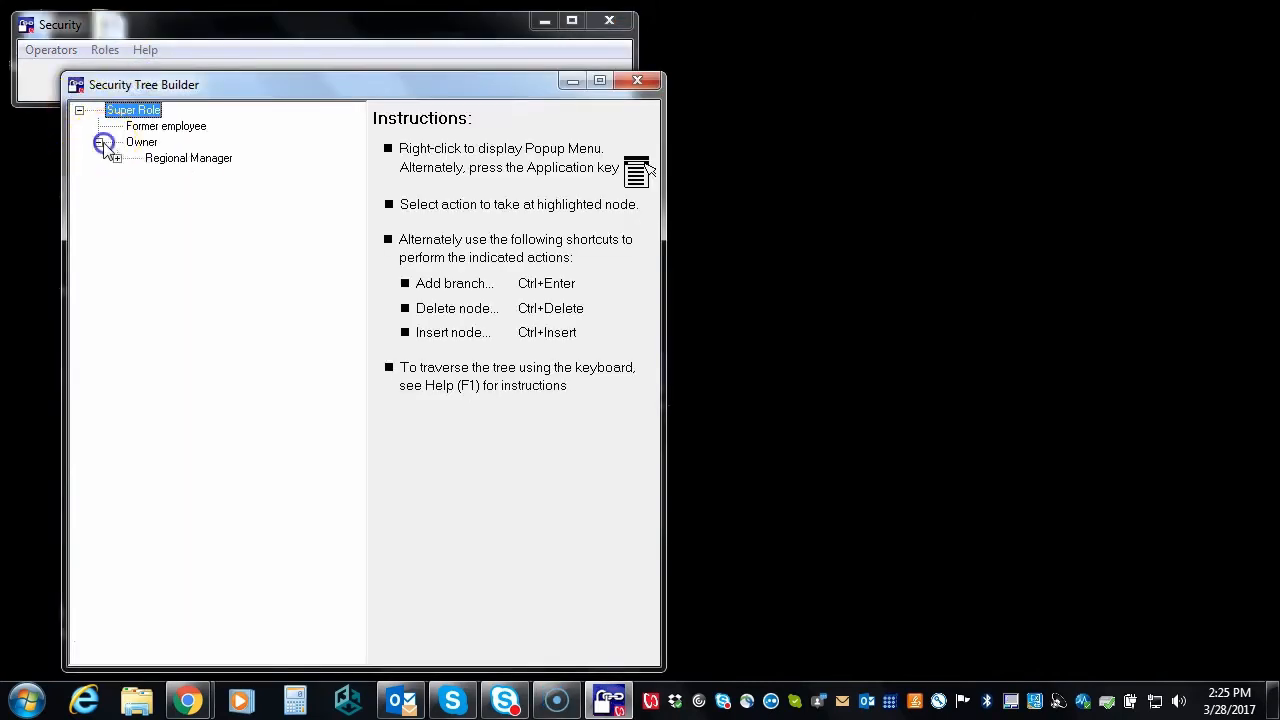
{"action": "left_click", "coordinate": [117, 158]}
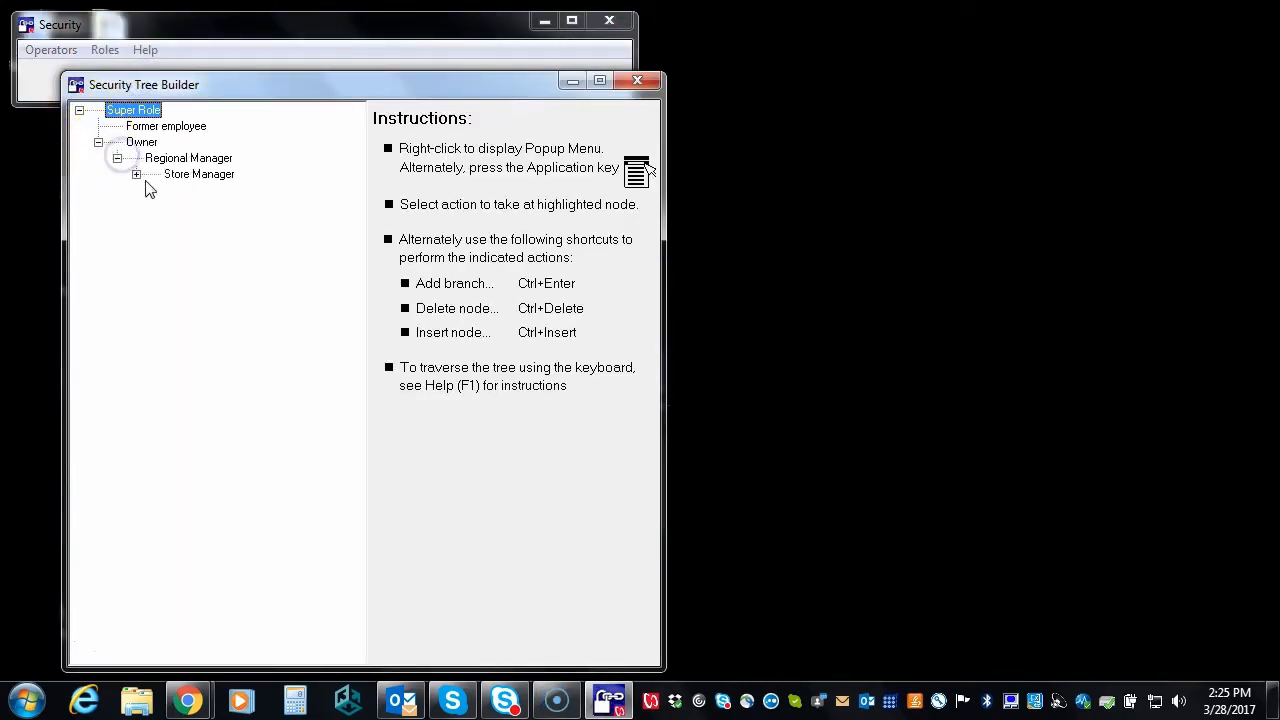
{"action": "left_click", "coordinate": [137, 174]}
{"action": "left_click", "coordinate": [155, 206]}
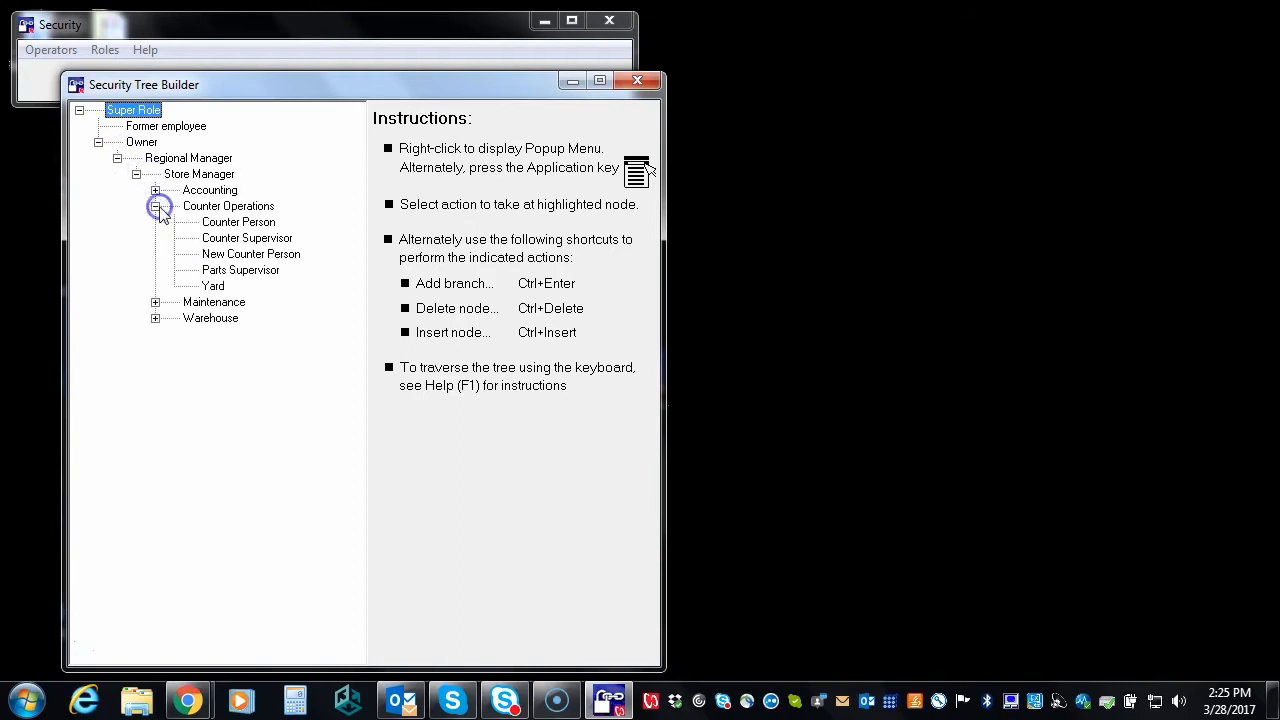
{"action": "left_click", "coordinate": [155, 302]}
{"action": "left_click", "coordinate": [155, 366]}
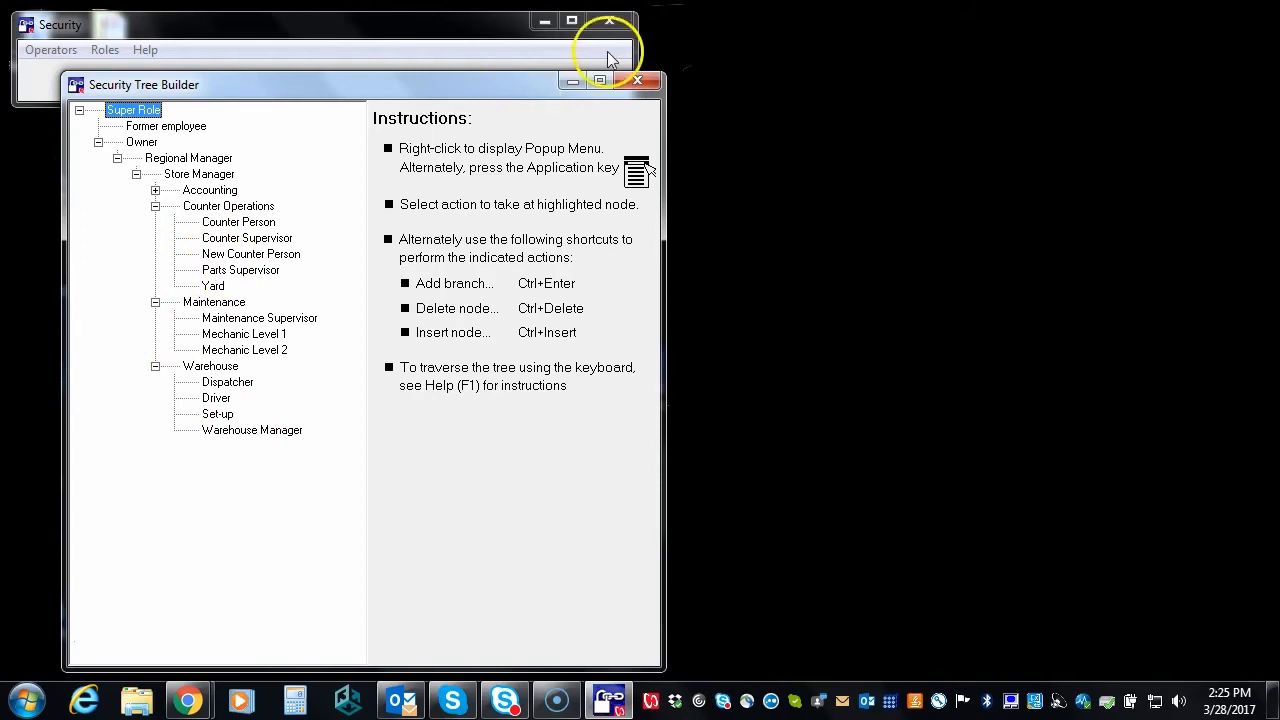
{"action": "left_click", "coordinate": [645, 83]}
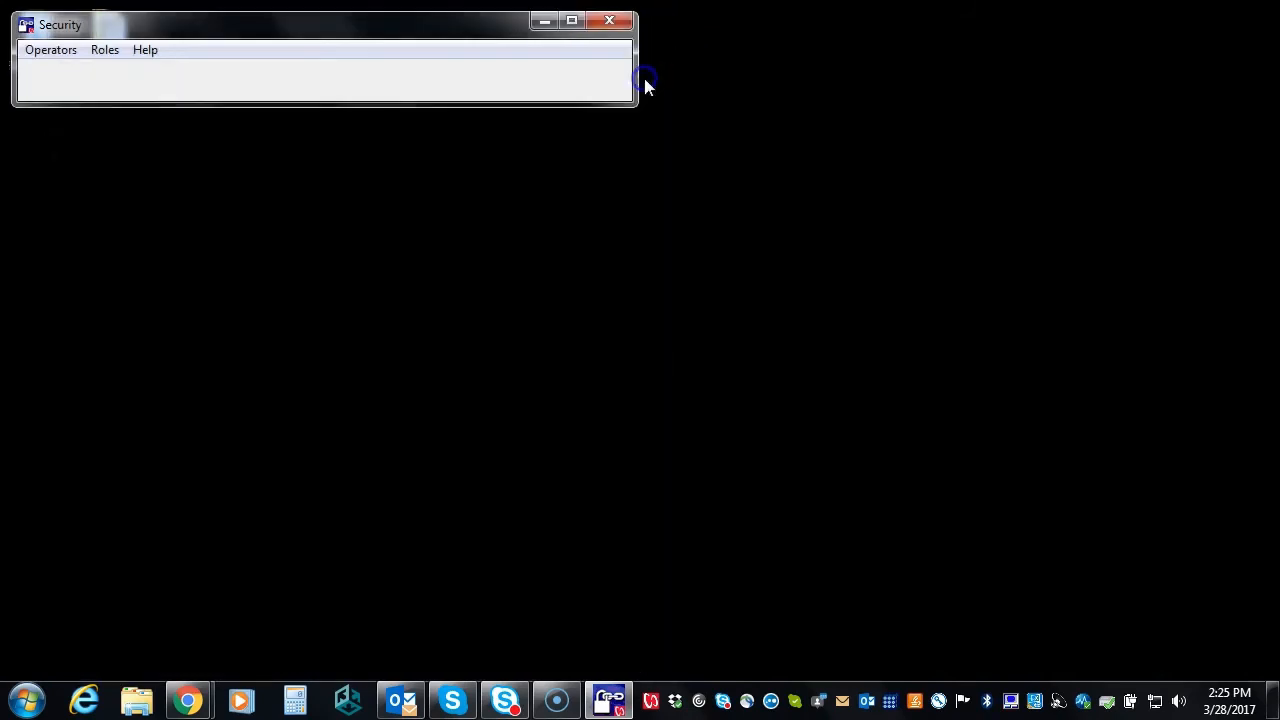
In Role Maintenance, select Store Manager and view its miscellaneous security permissions
{"action": "left_click", "coordinate": [105, 50]}
{"action": "left_click", "coordinate": [117, 104]}
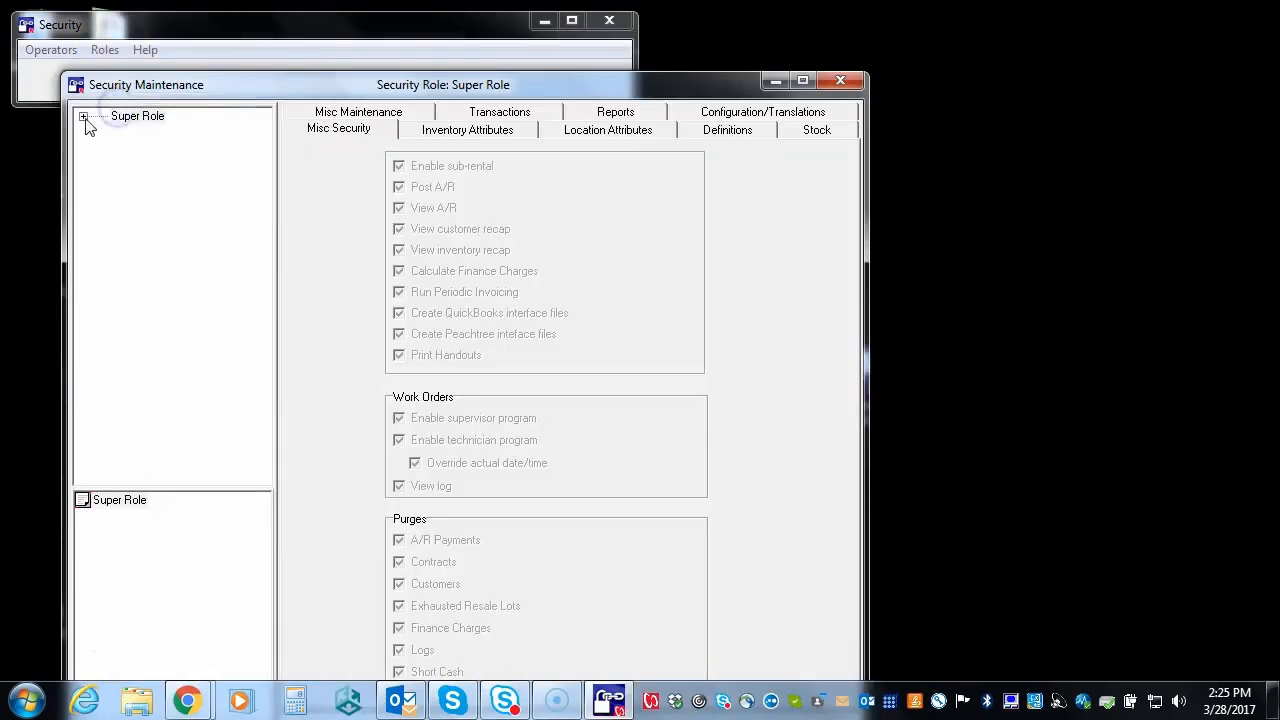
{"action": "left_click", "coordinate": [84, 118]}
{"action": "left_click", "coordinate": [102, 148]}
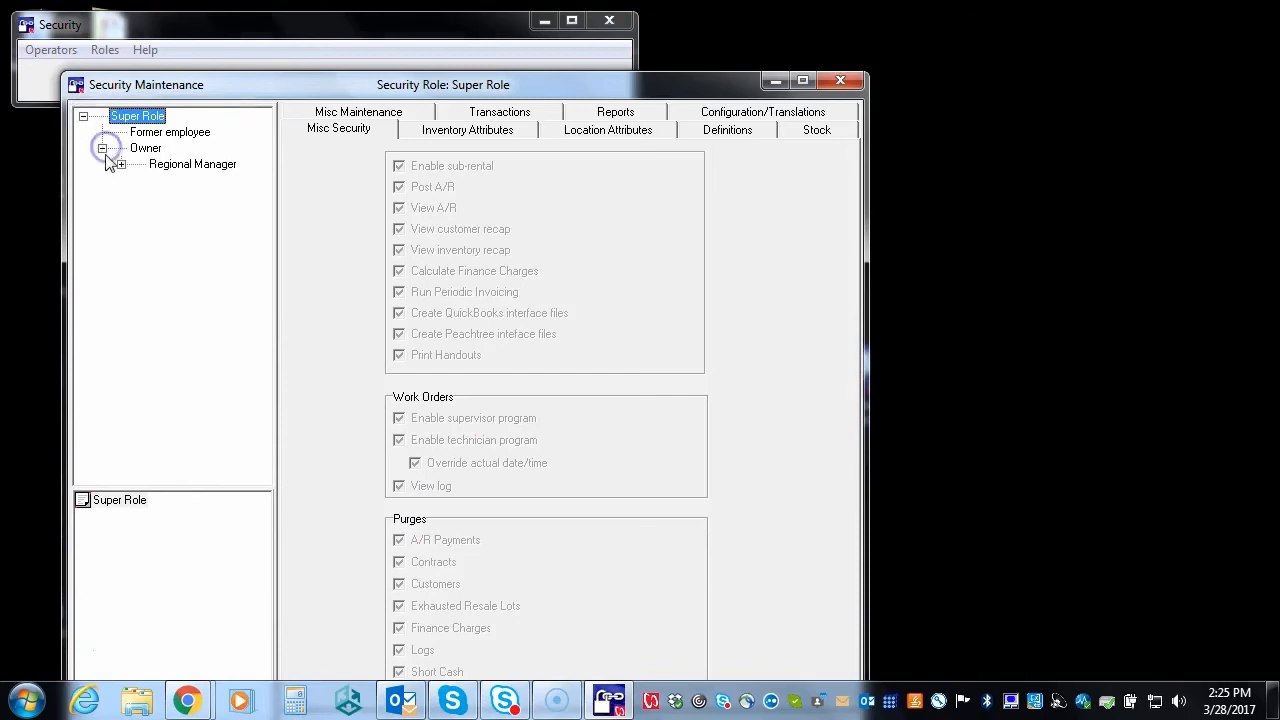
{"action": "left_click", "coordinate": [121, 164]}
{"action": "left_click", "coordinate": [199, 184]}
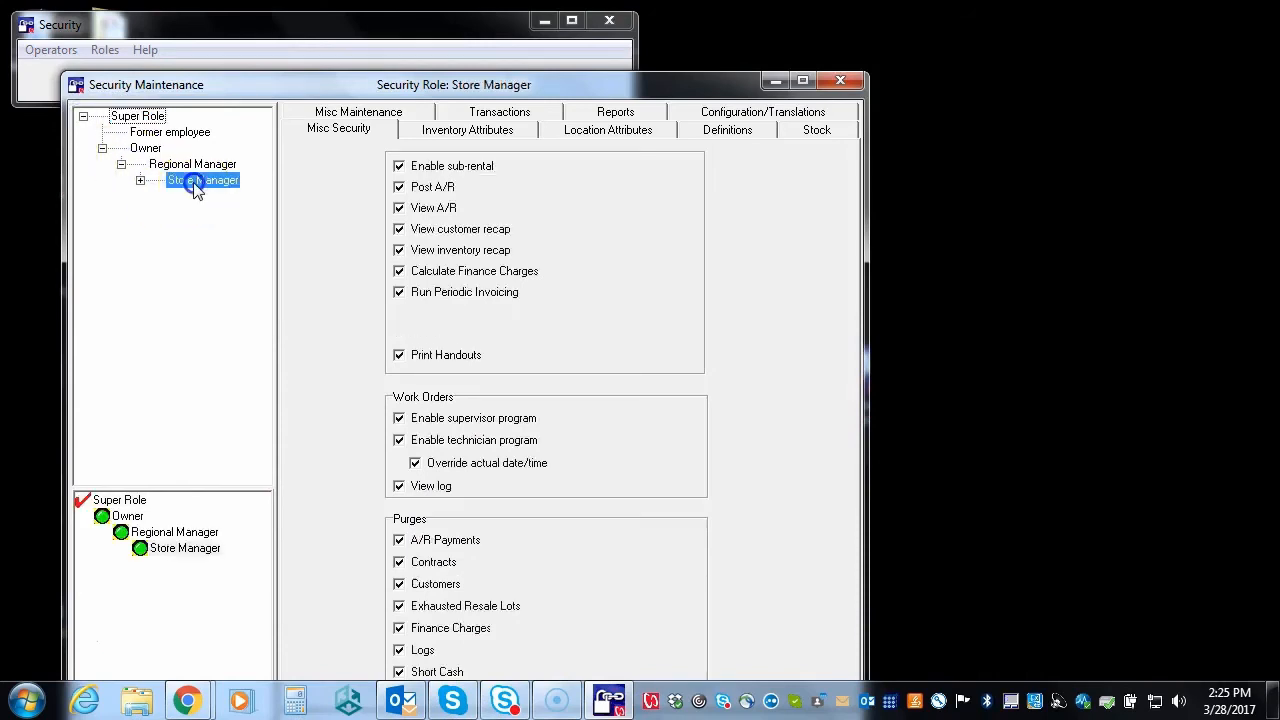
{"action": "left_click", "coordinate": [342, 128]}
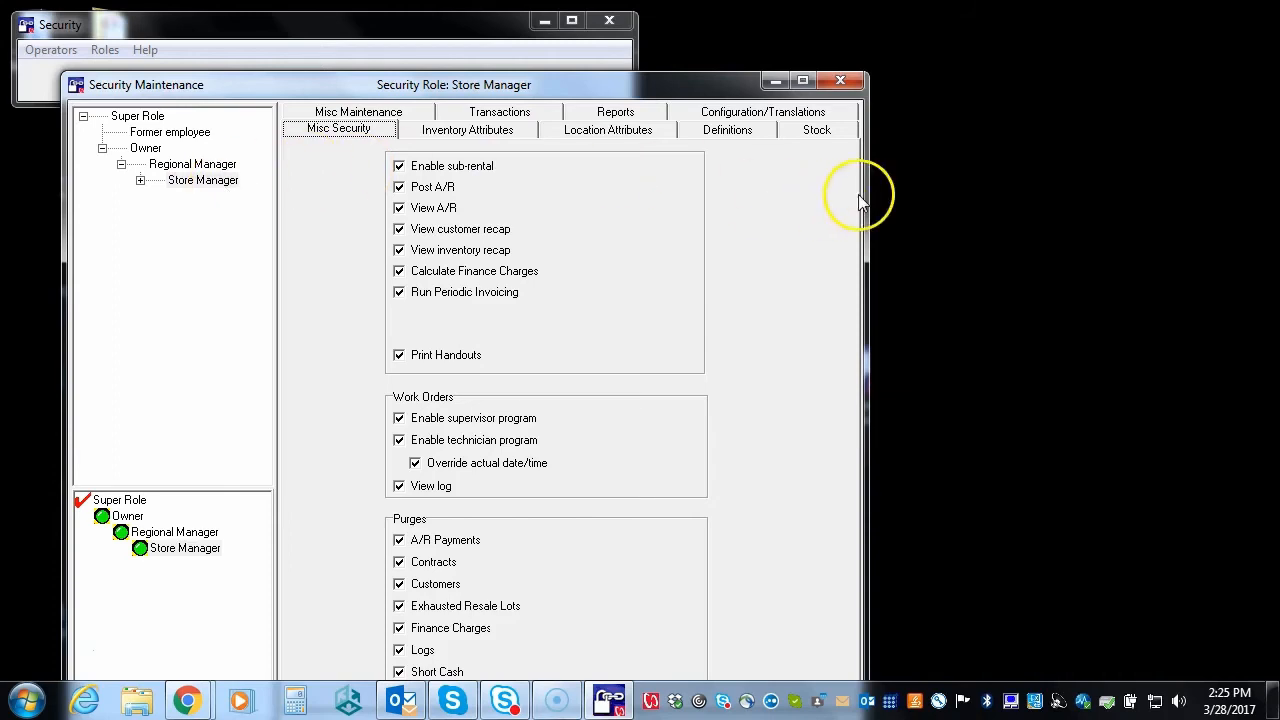
Close Security Maintenance and open the personnel record of the employee whose role will change
{"action": "left_click", "coordinate": [839, 85]}
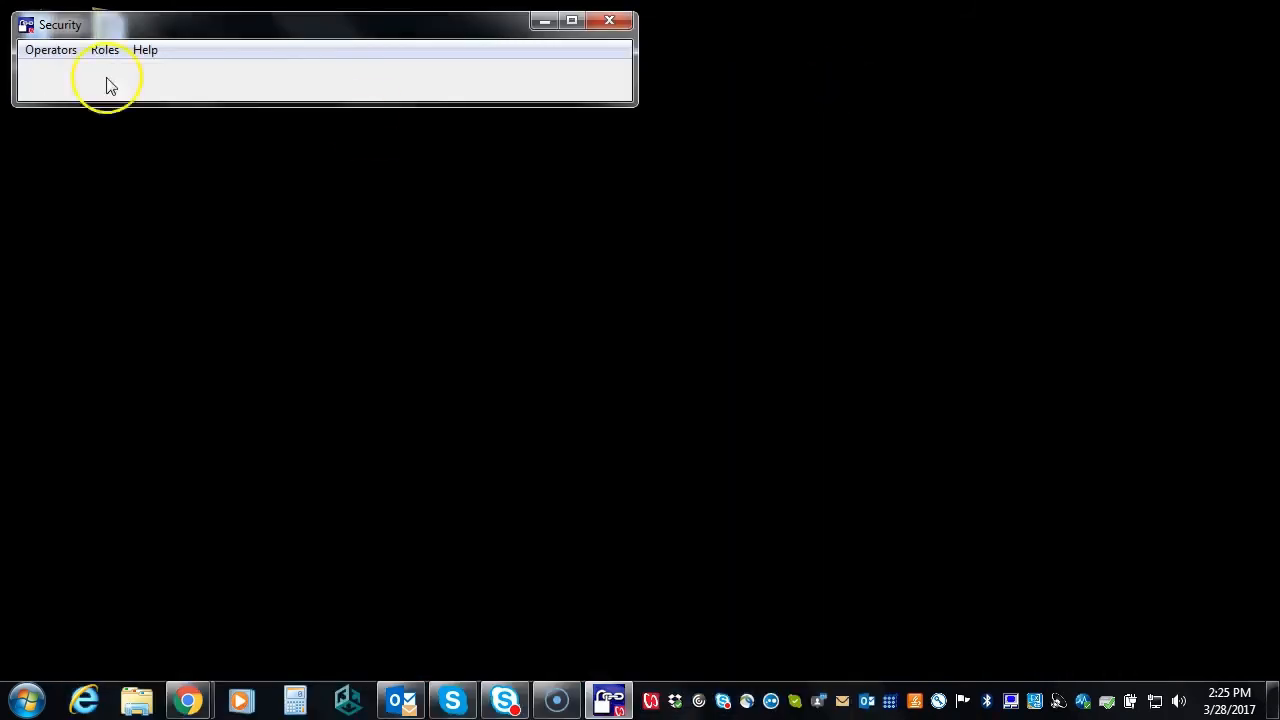
{"action": "left_click", "coordinate": [48, 51]}
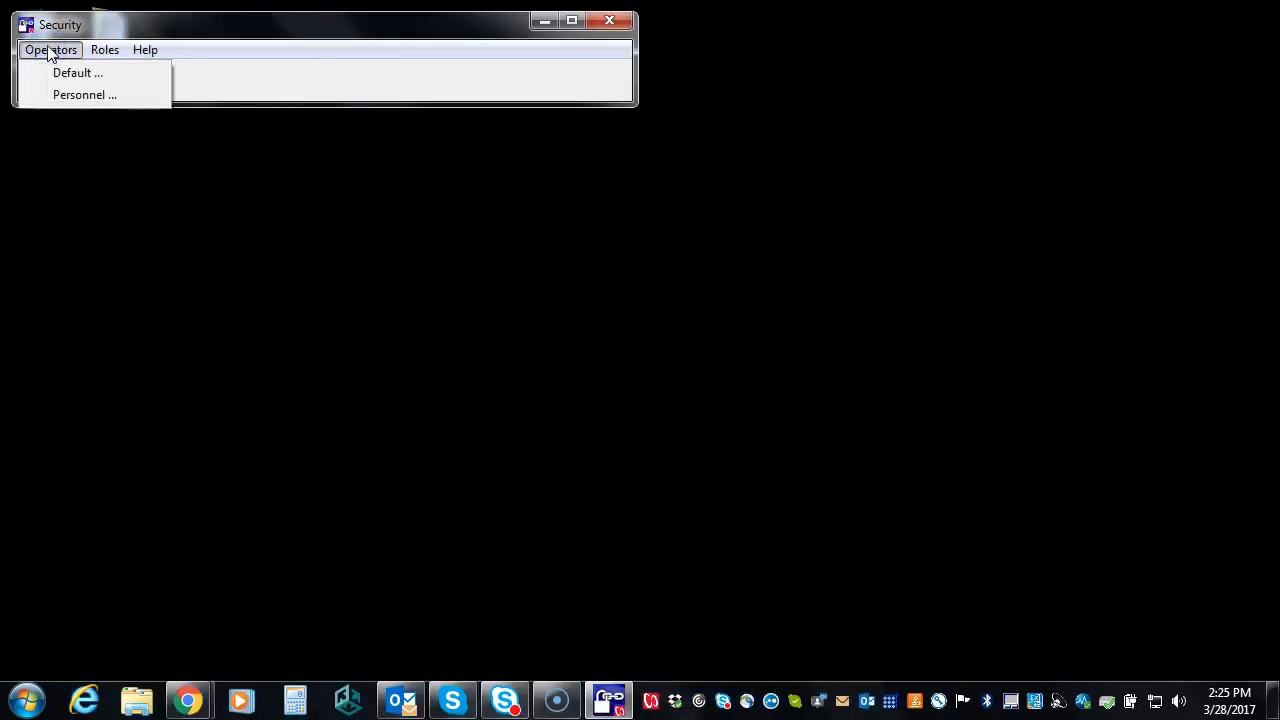
{"action": "left_click", "coordinate": [82, 96]}
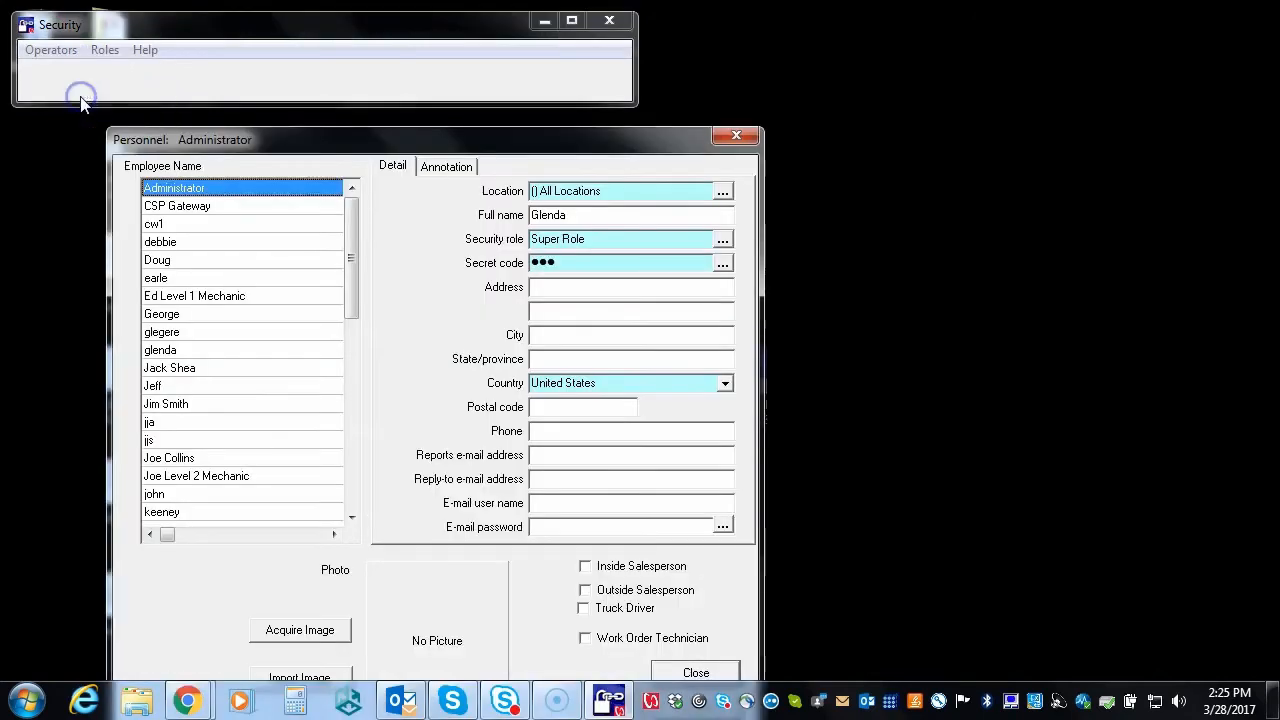
{"action": "left_click", "coordinate": [213, 405]}
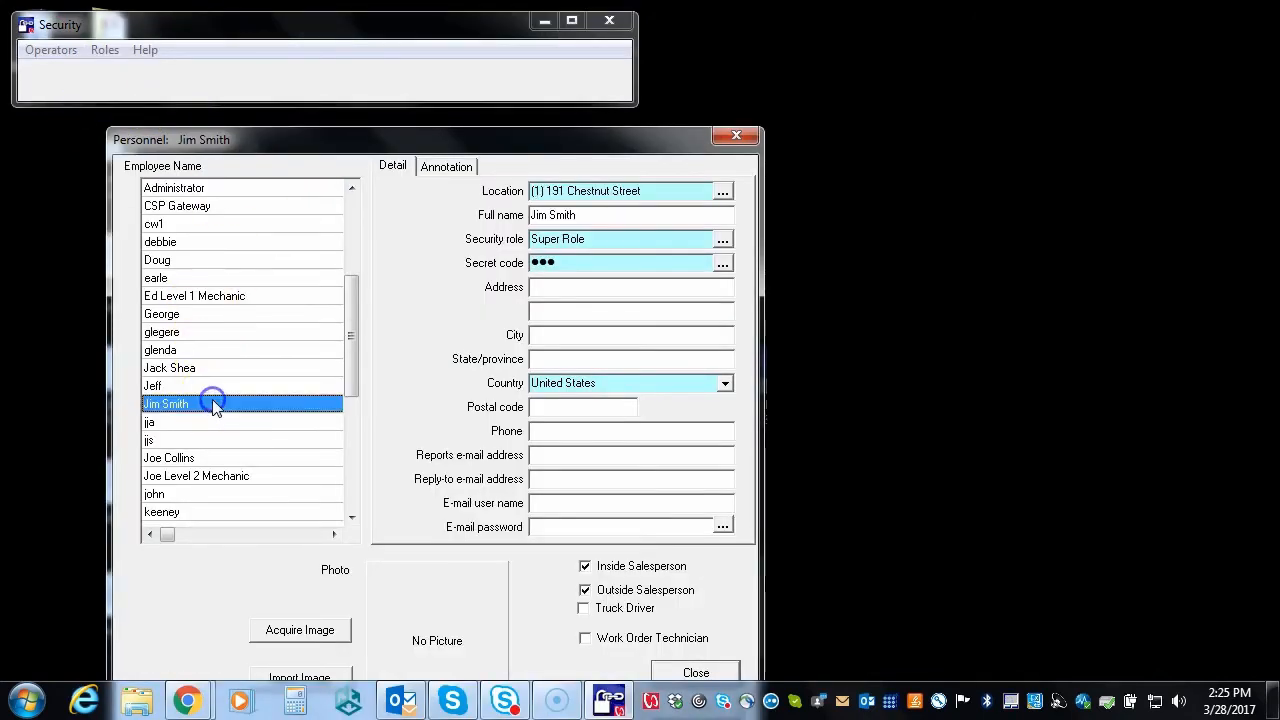
{"action": "left_click", "coordinate": [722, 243]}
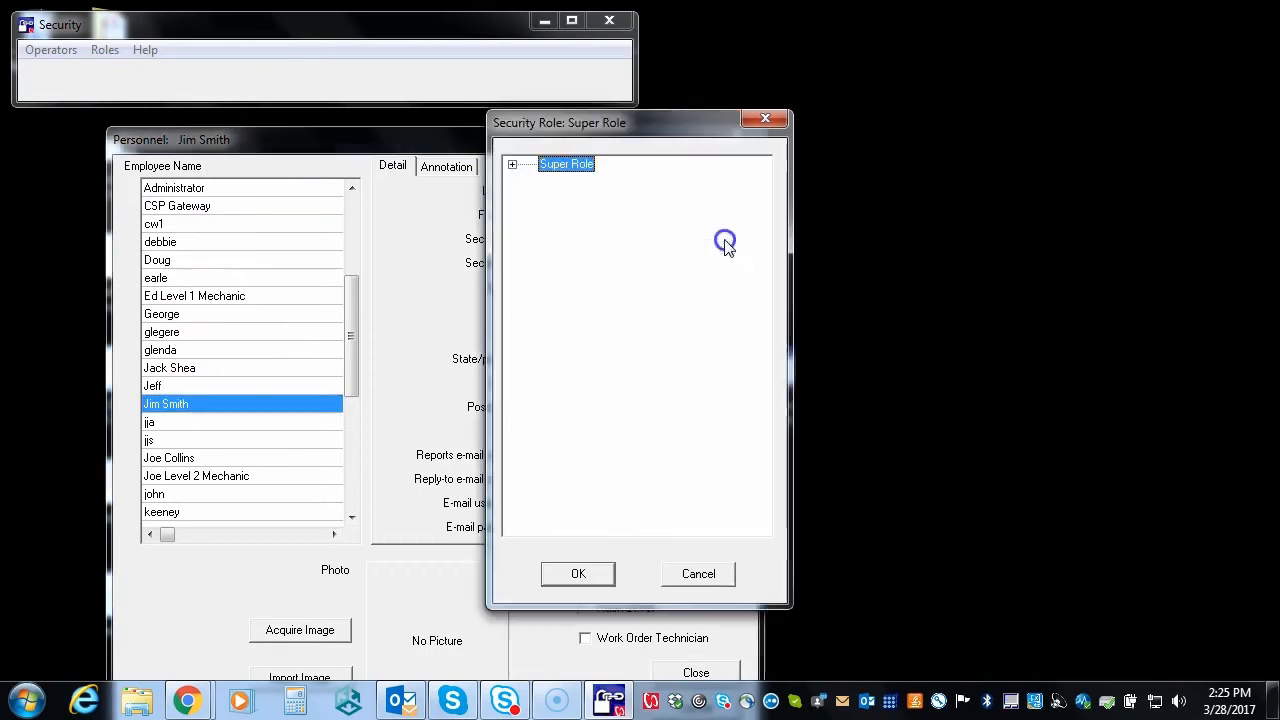
Assign Counter Person, under Store Manager > Counter Operations, as the employee's security role
{"action": "left_click", "coordinate": [512, 164]}
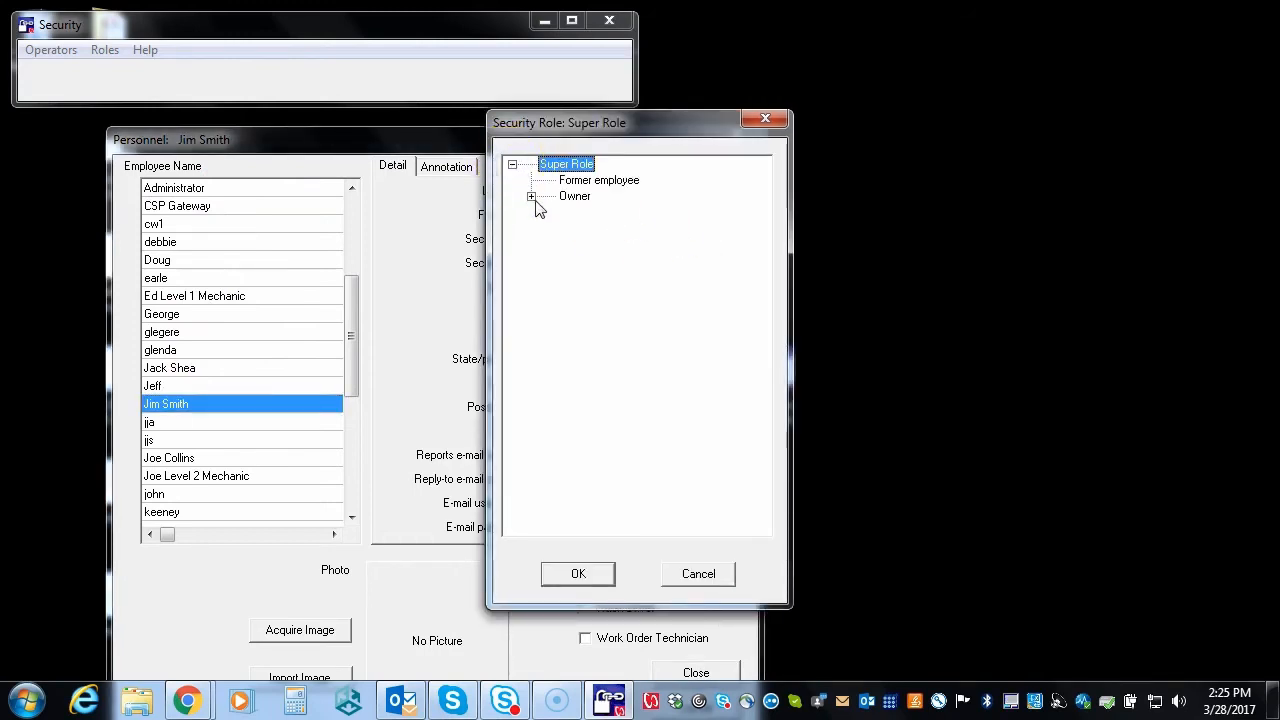
{"action": "left_click", "coordinate": [531, 196]}
{"action": "left_click", "coordinate": [550, 213]}
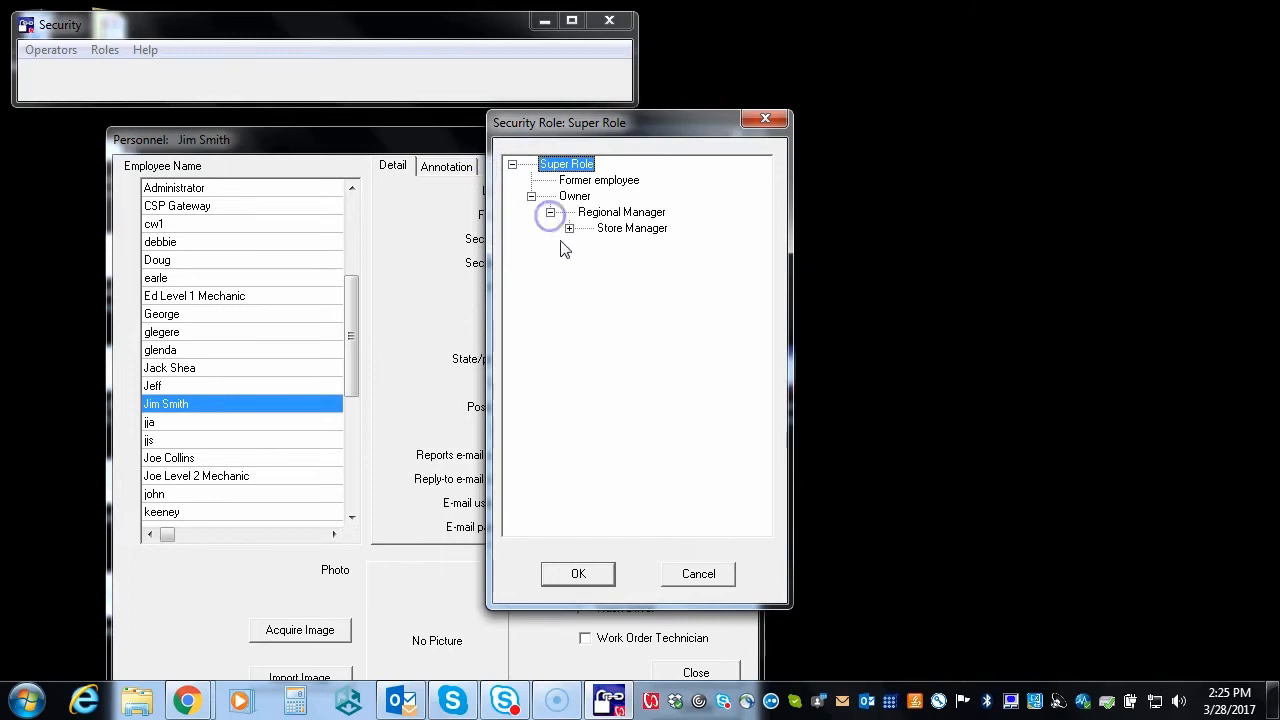
{"action": "left_click", "coordinate": [569, 228]}
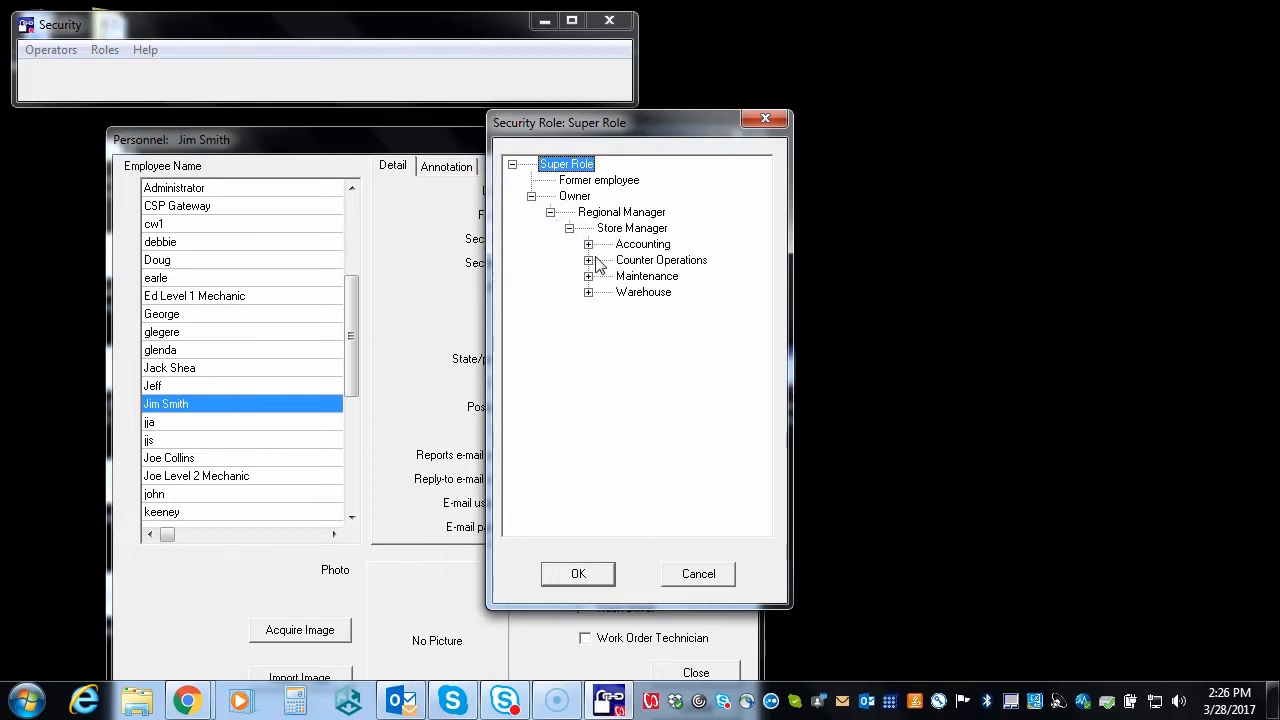
{"action": "left_click", "coordinate": [588, 261]}
{"action": "left_click", "coordinate": [666, 278]}
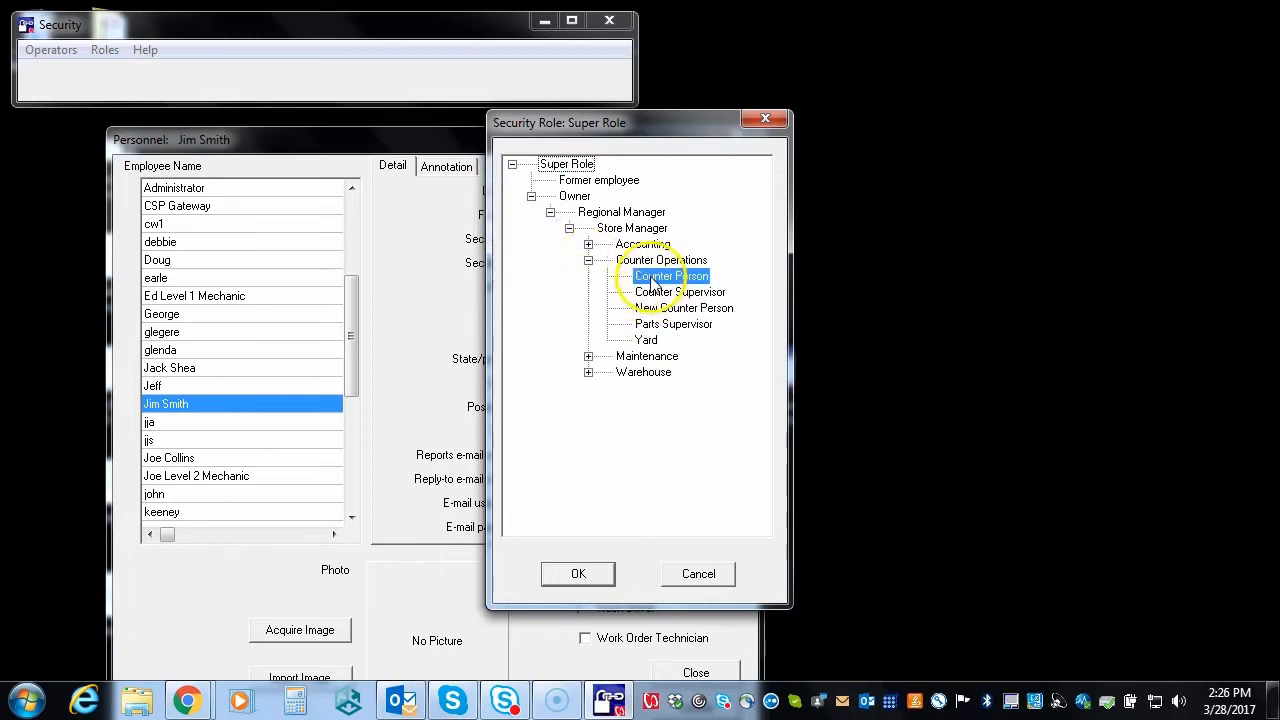
{"action": "left_click", "coordinate": [580, 574]}
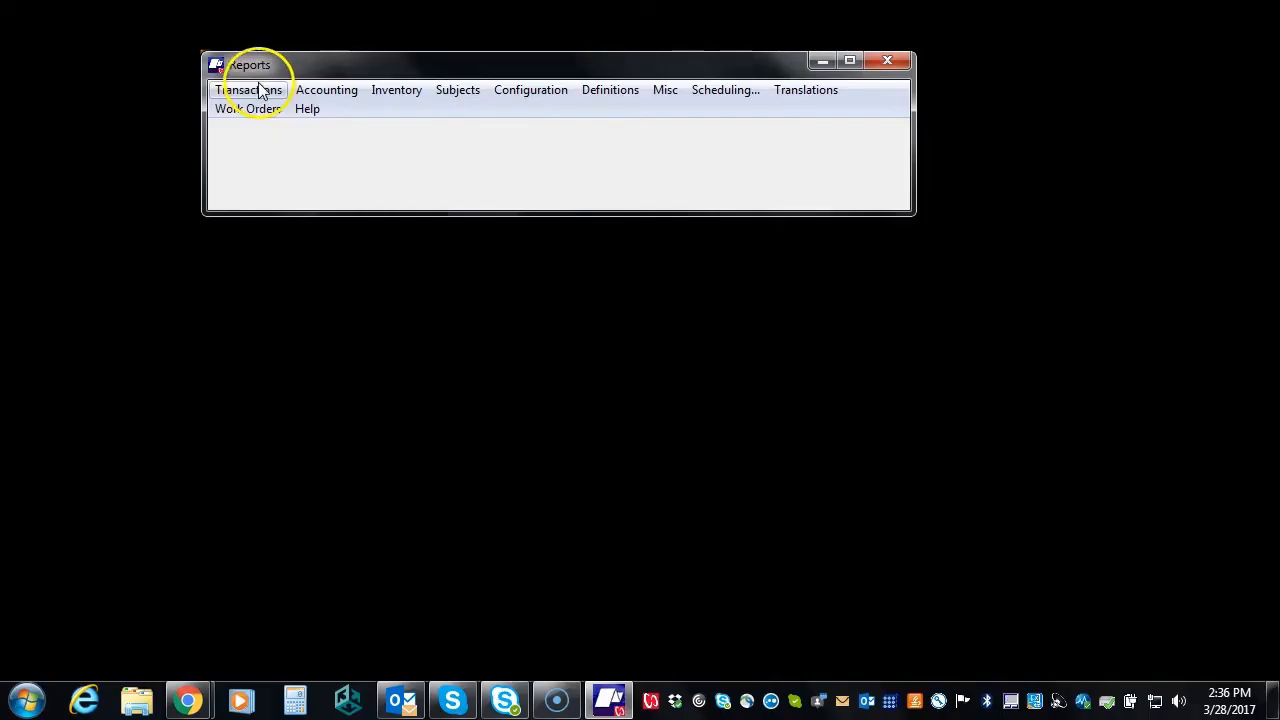
Show the Daily reports under the Transactions report category
{"action": "left_click", "coordinate": [252, 84]}
{"action": "mouse_move", "coordinate": [266, 116]}
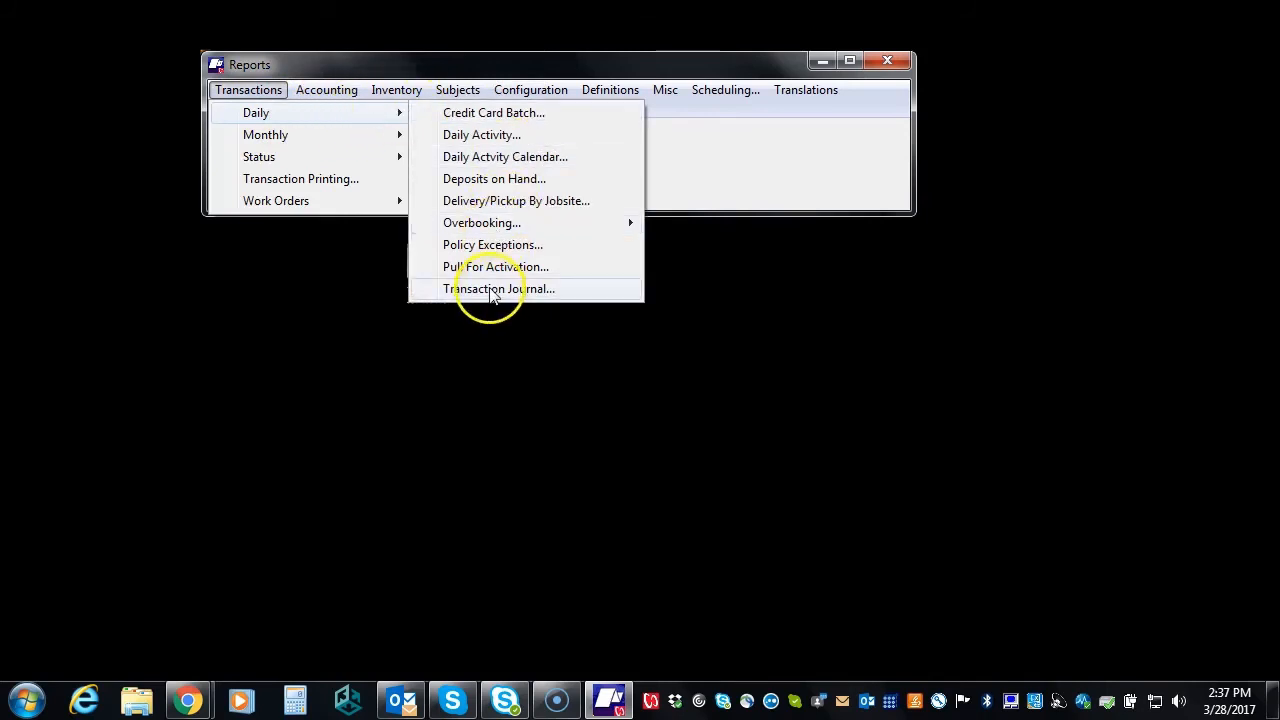
Run the Daily Transaction Journal for SBC Rental Store as of 3/13/2017 to a maximized viewer
{"action": "left_click", "coordinate": [490, 290]}
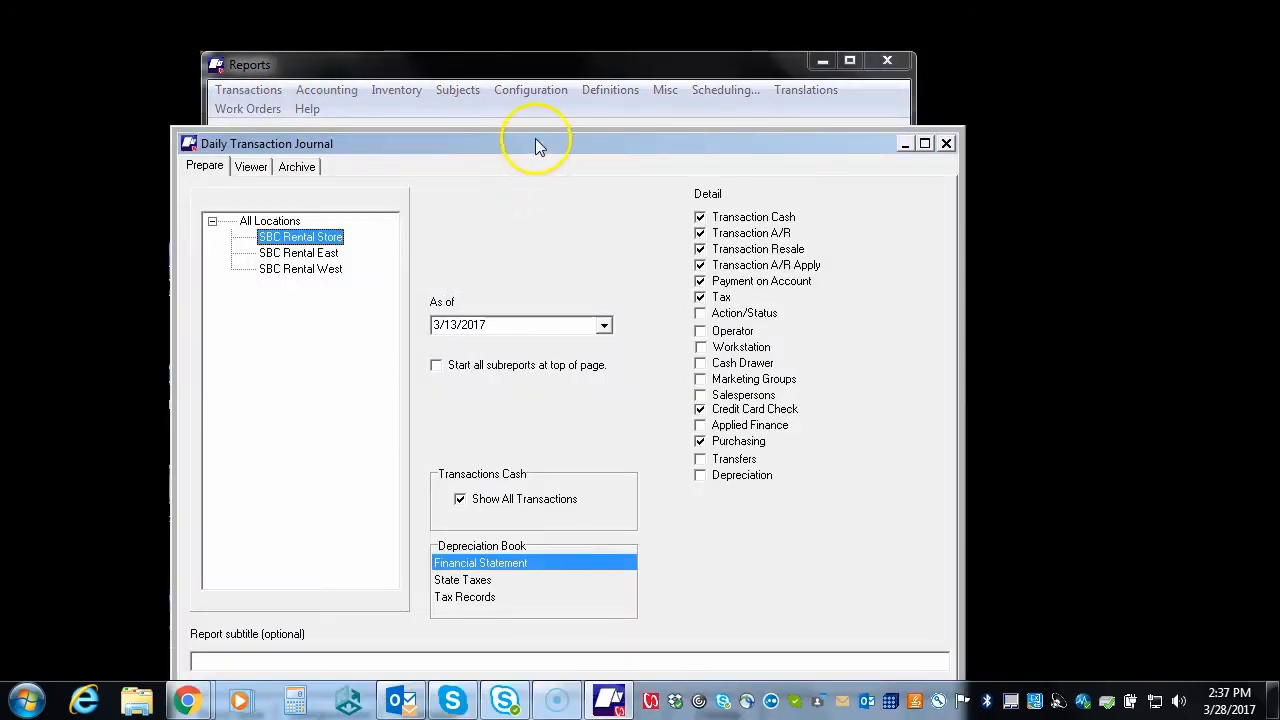
{"action": "left_click_drag", "start_coordinate": [535, 140], "coordinate": [521, 106]}
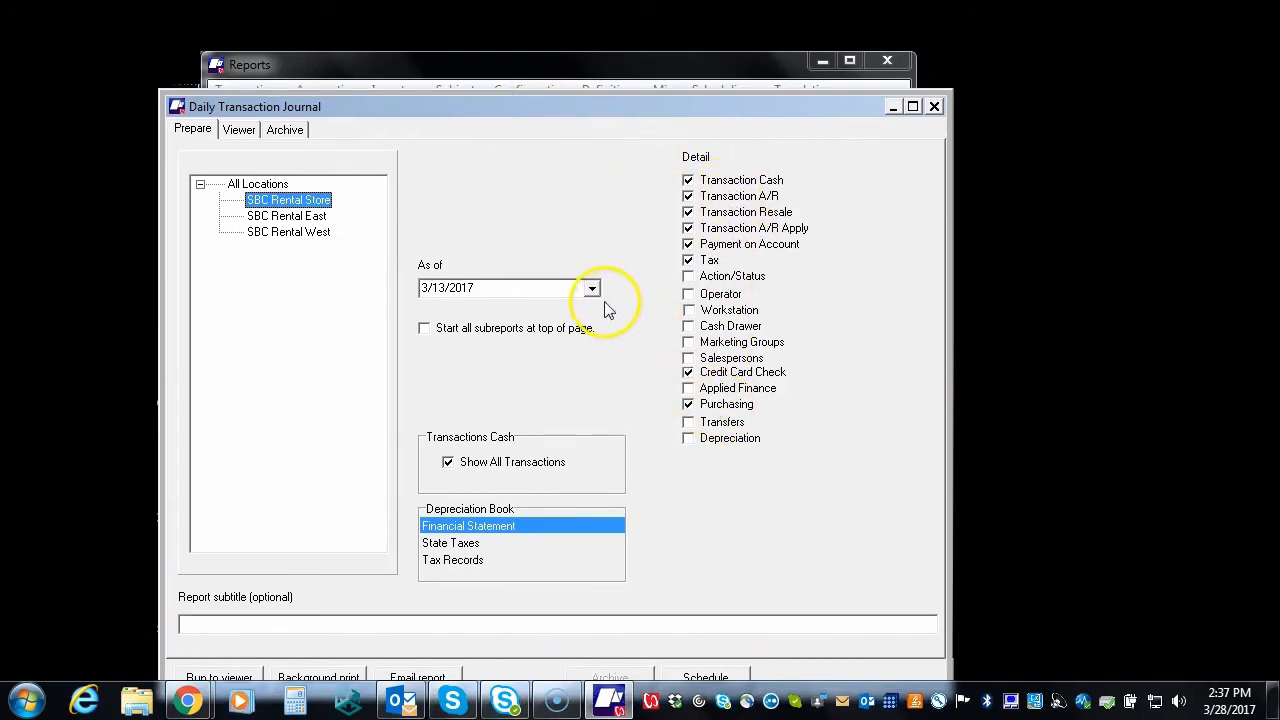
{"action": "left_click", "coordinate": [250, 680]}
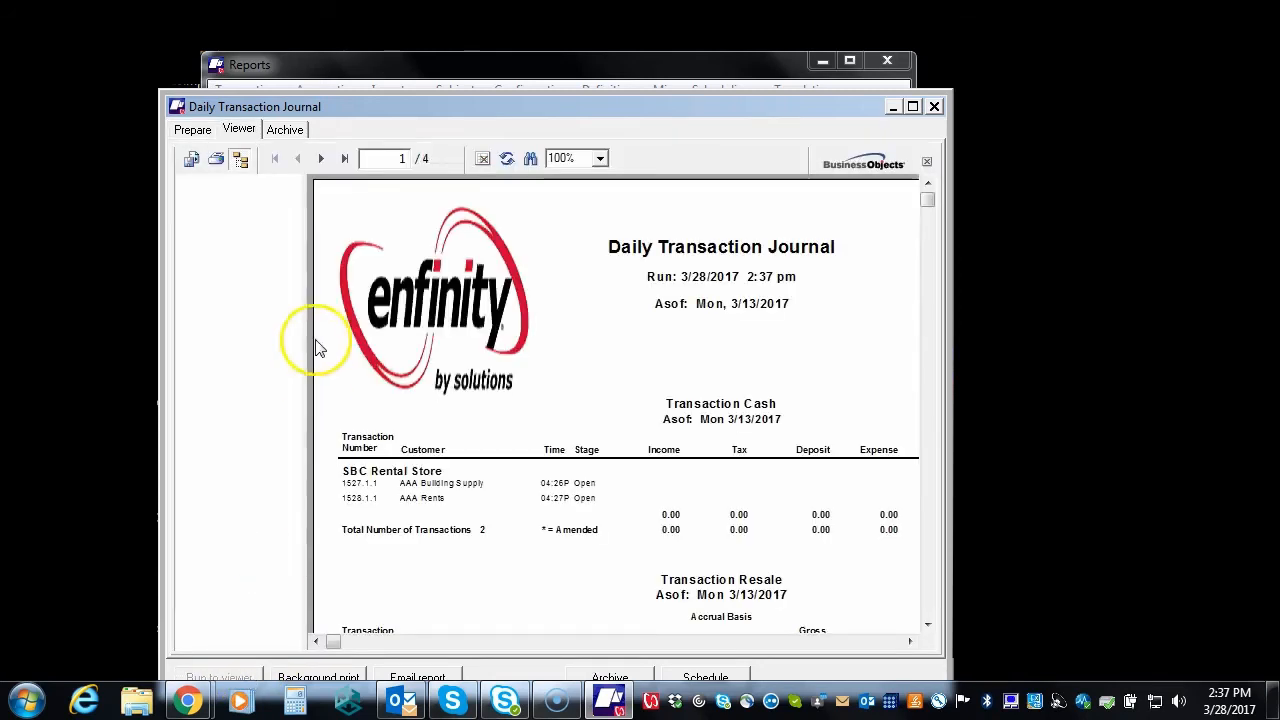
{"action": "left_click", "coordinate": [240, 158]}
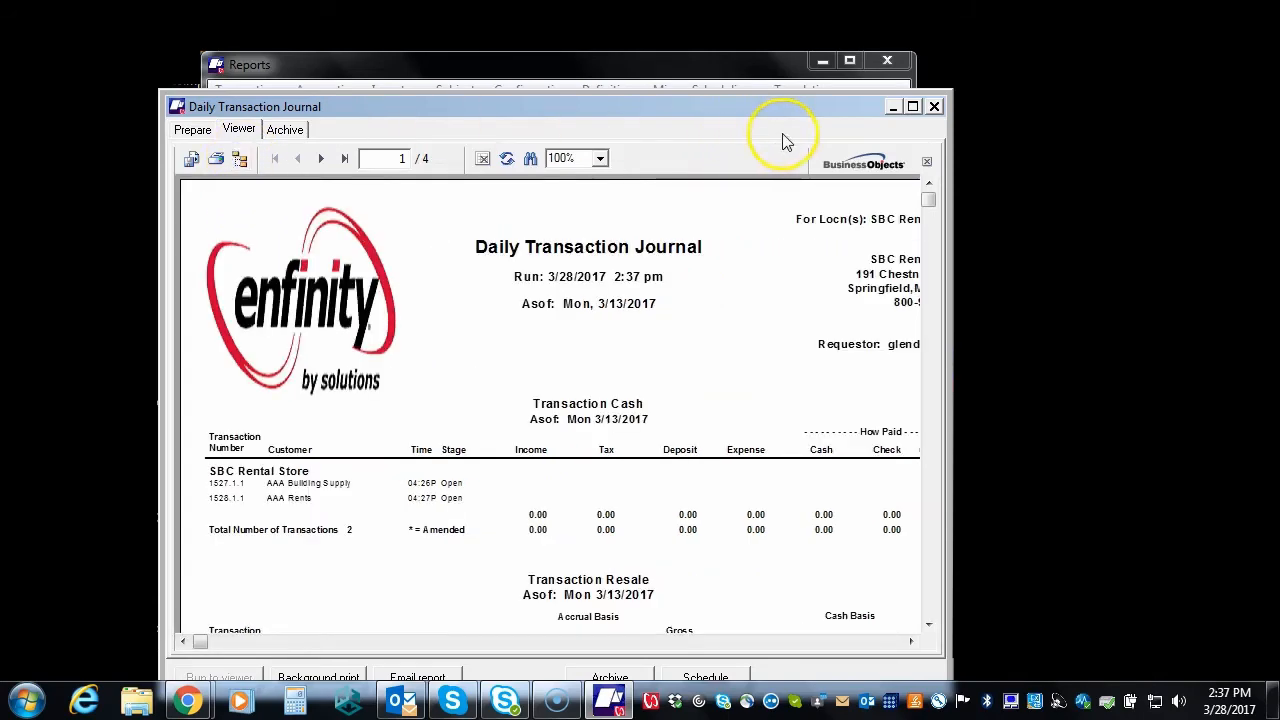
{"action": "left_click", "coordinate": [913, 107]}
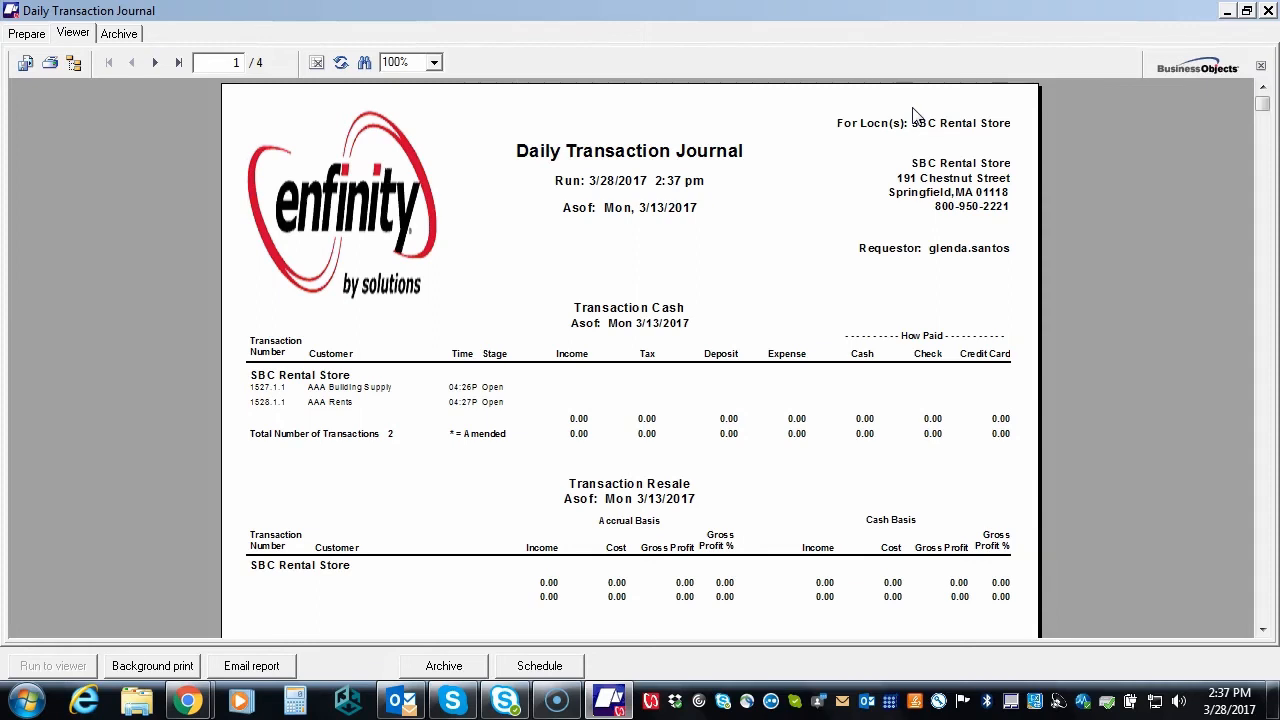
Review all four report pages, including Summary of Accounts and Tax Summary, then close the viewer
{"action": "left_click", "coordinate": [1263, 630]}
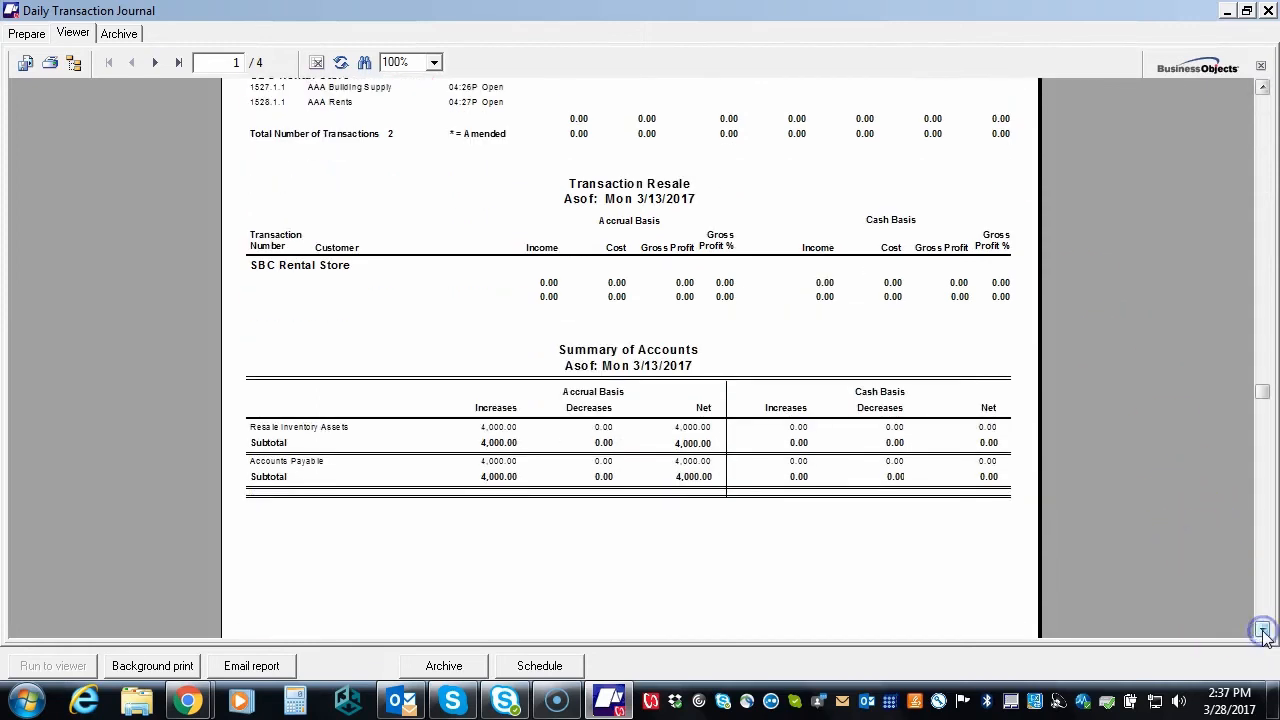
{"action": "left_click", "coordinate": [155, 63]}
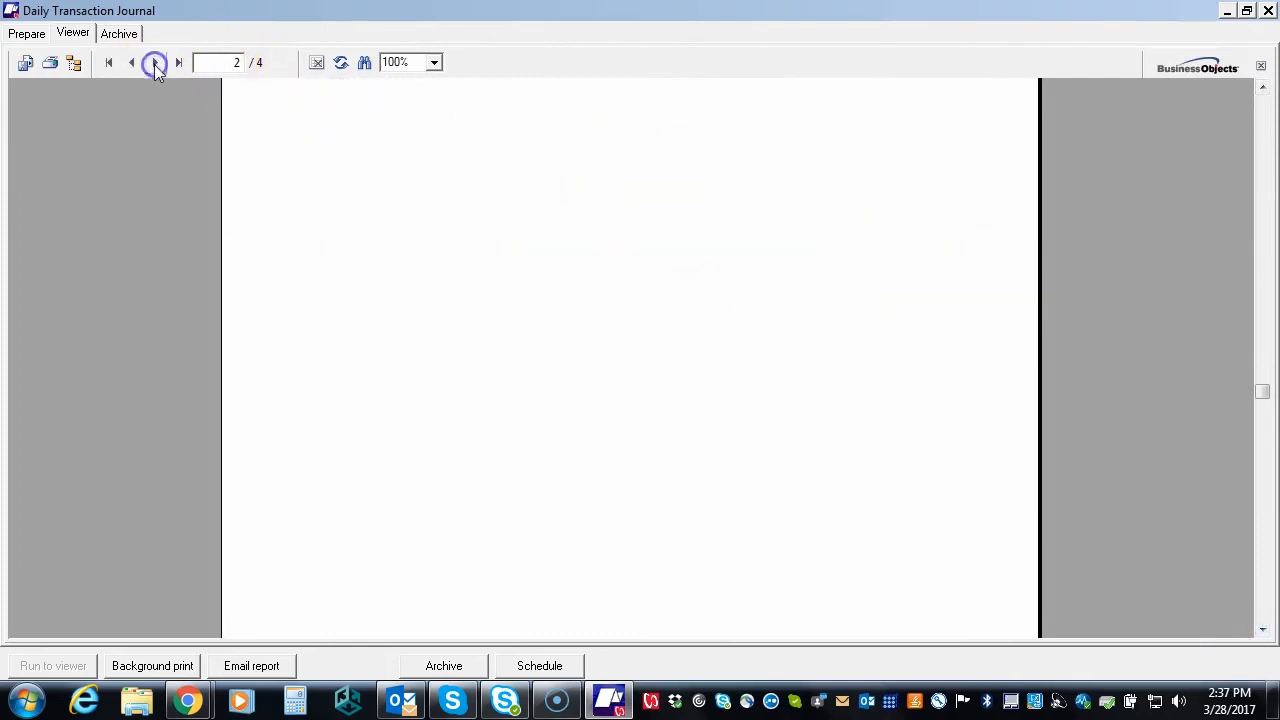
{"action": "left_click", "coordinate": [155, 63]}
{"action": "left_click", "coordinate": [1262, 104]}
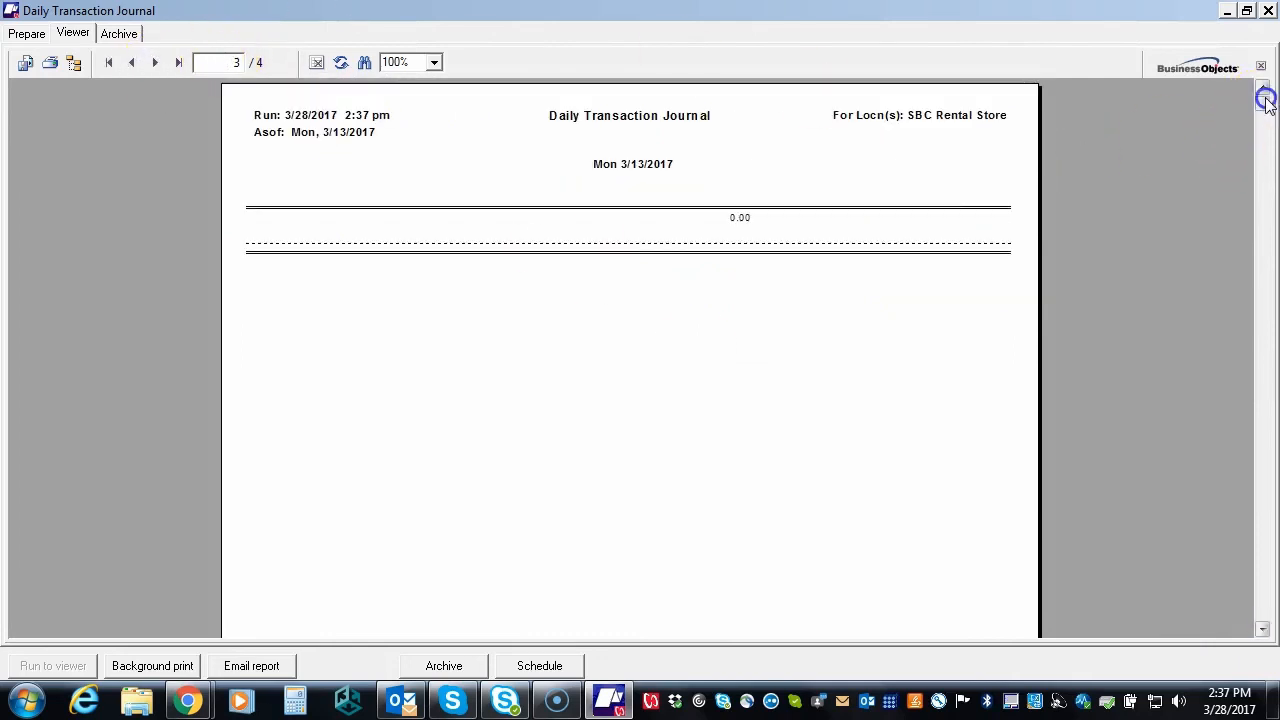
{"action": "left_click", "coordinate": [155, 63]}
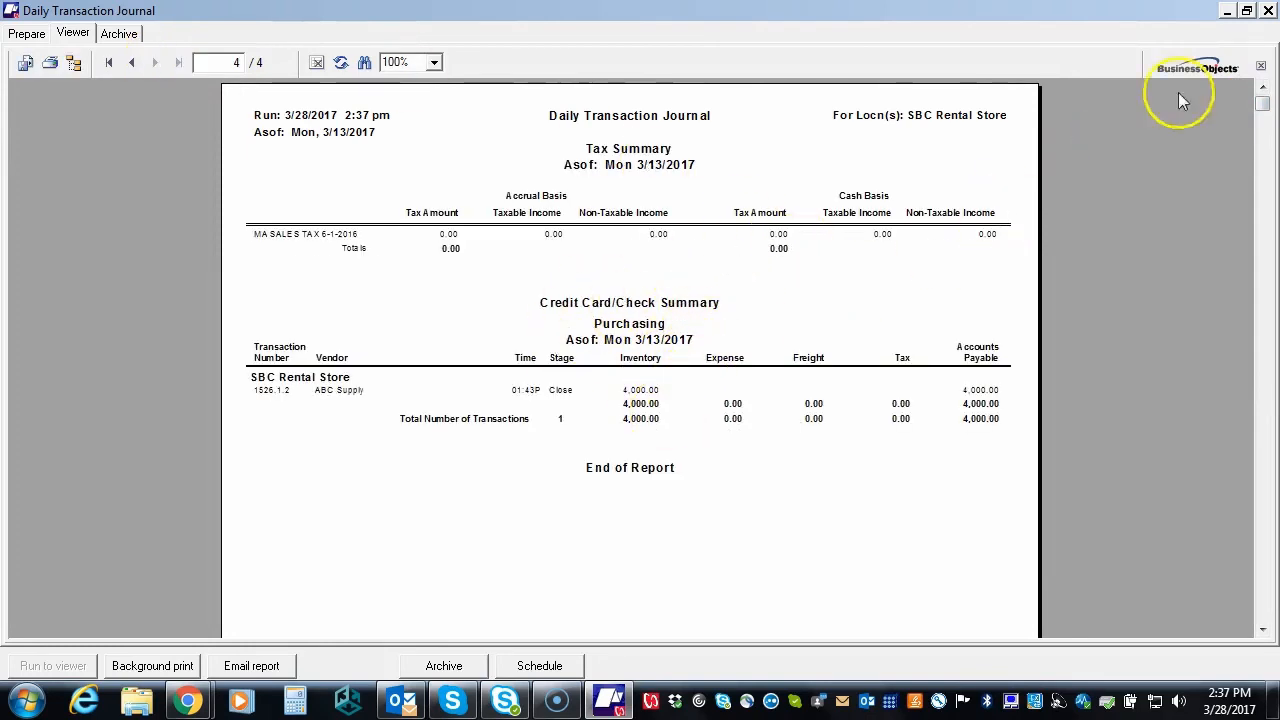
{"action": "left_click", "coordinate": [1267, 10]}
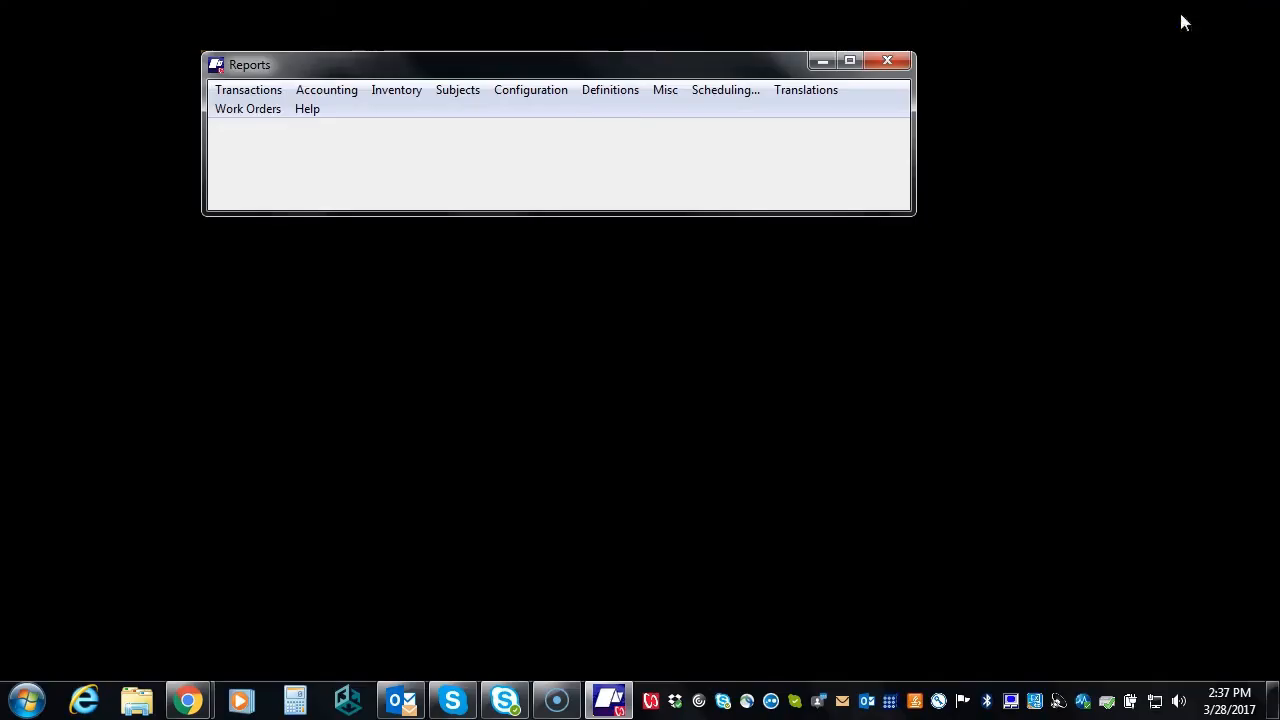
{"action": "left_click", "coordinate": [237, 92]}
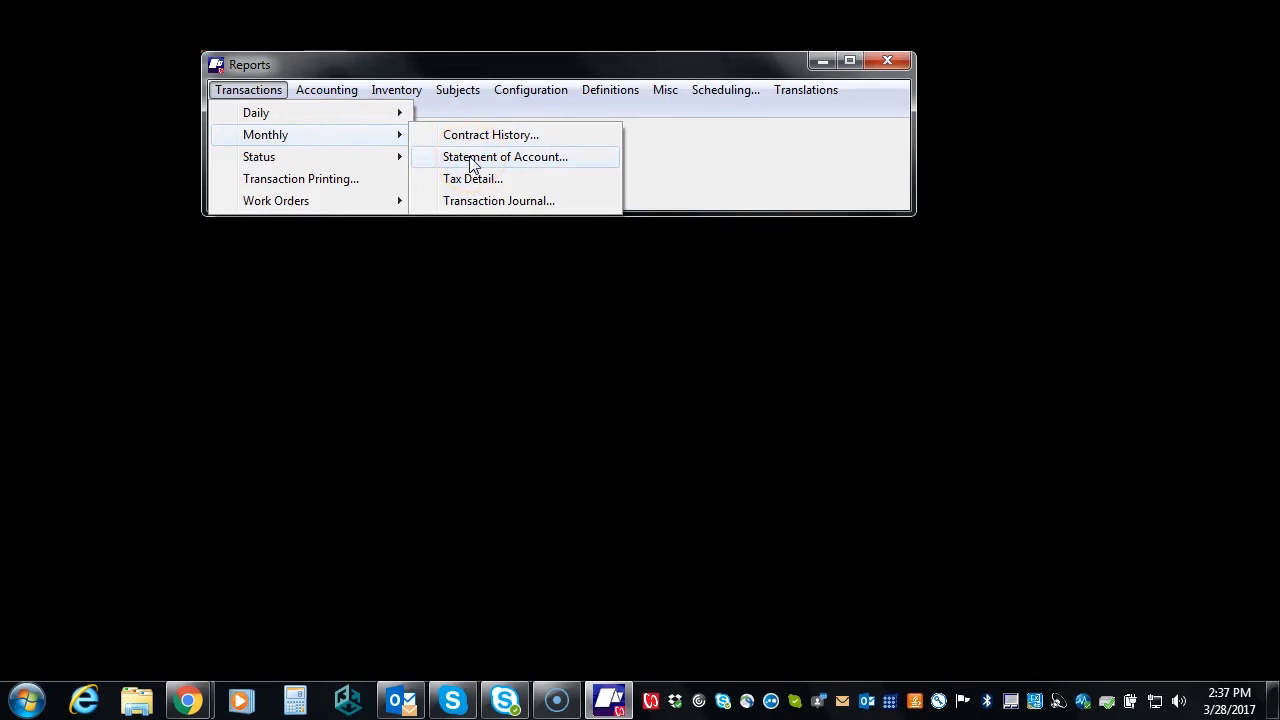
{"action": "left_click", "coordinate": [465, 184]}
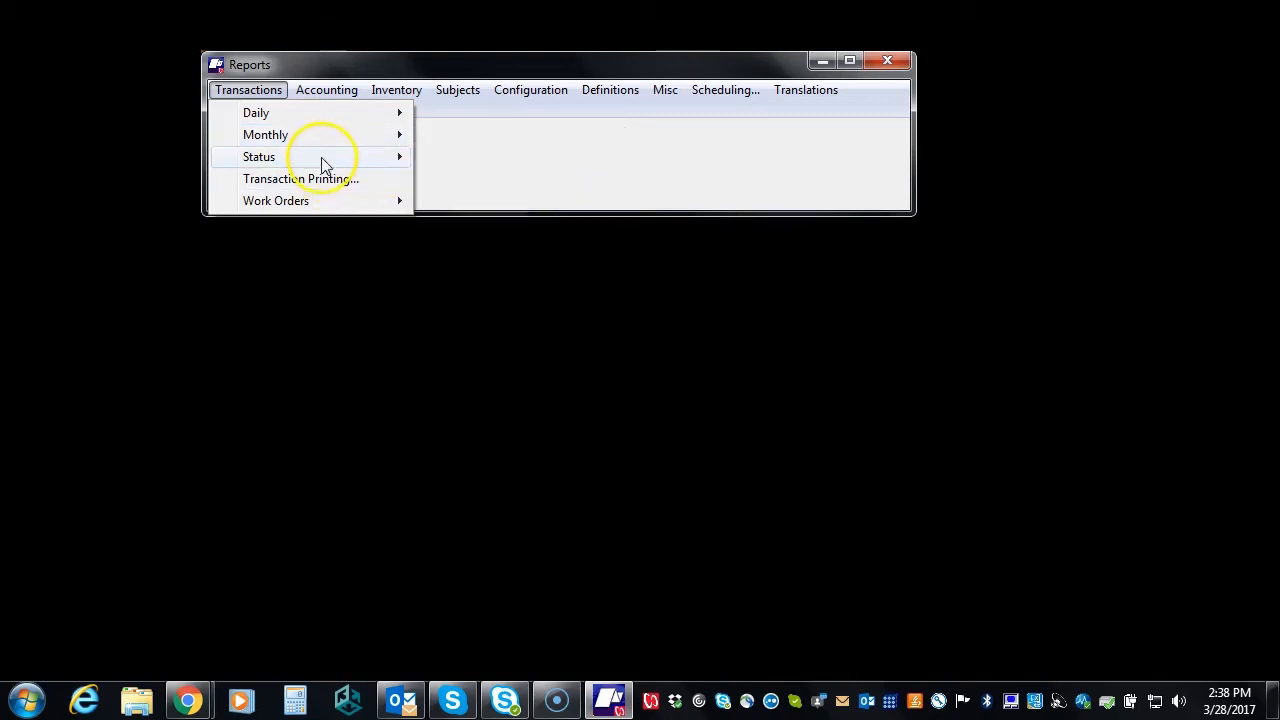
{"action": "mouse_move", "coordinate": [322, 162]}
{"action": "left_click", "coordinate": [466, 159]}
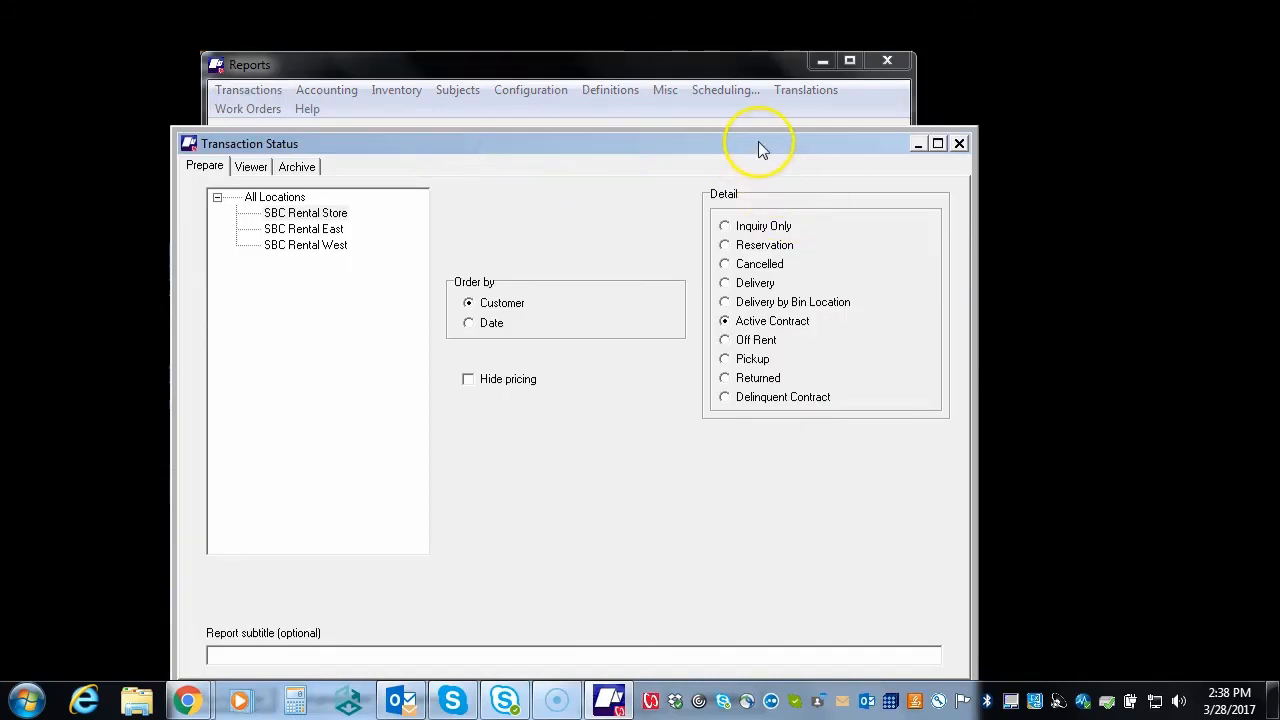
{"action": "left_click_drag", "start_coordinate": [758, 143], "coordinate": [735, 99]}
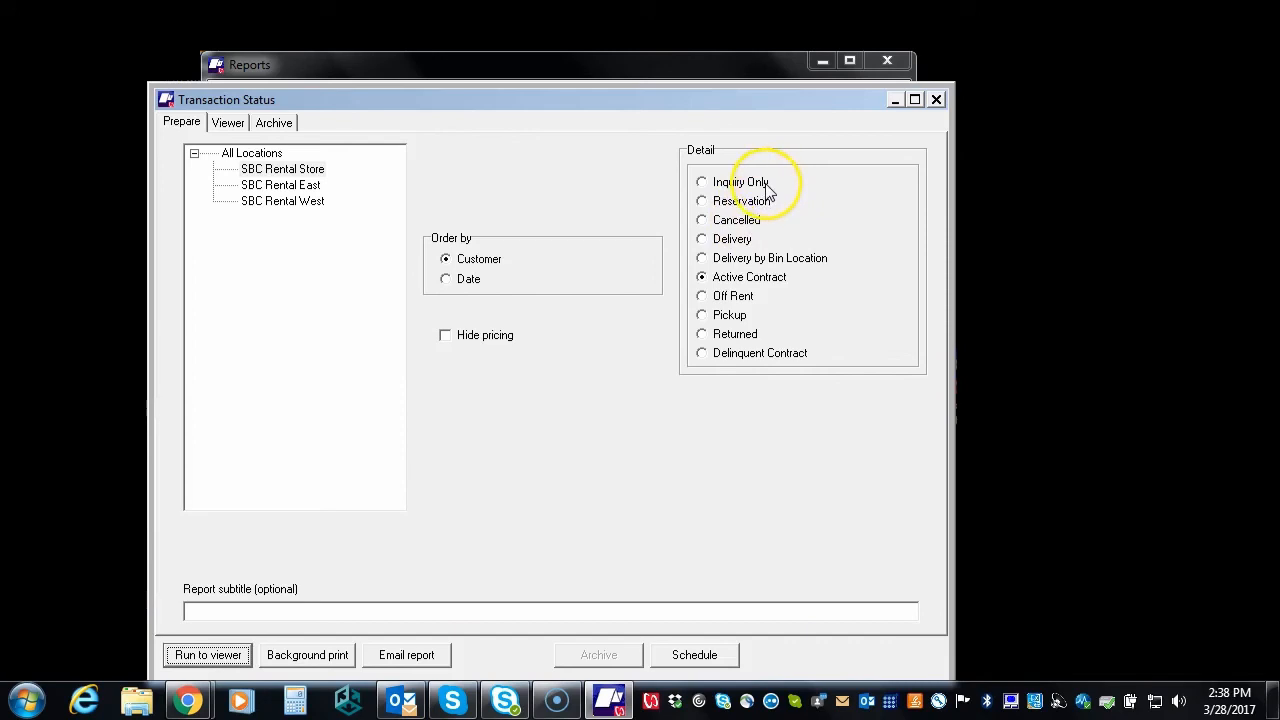
{"action": "left_click", "coordinate": [703, 201]}
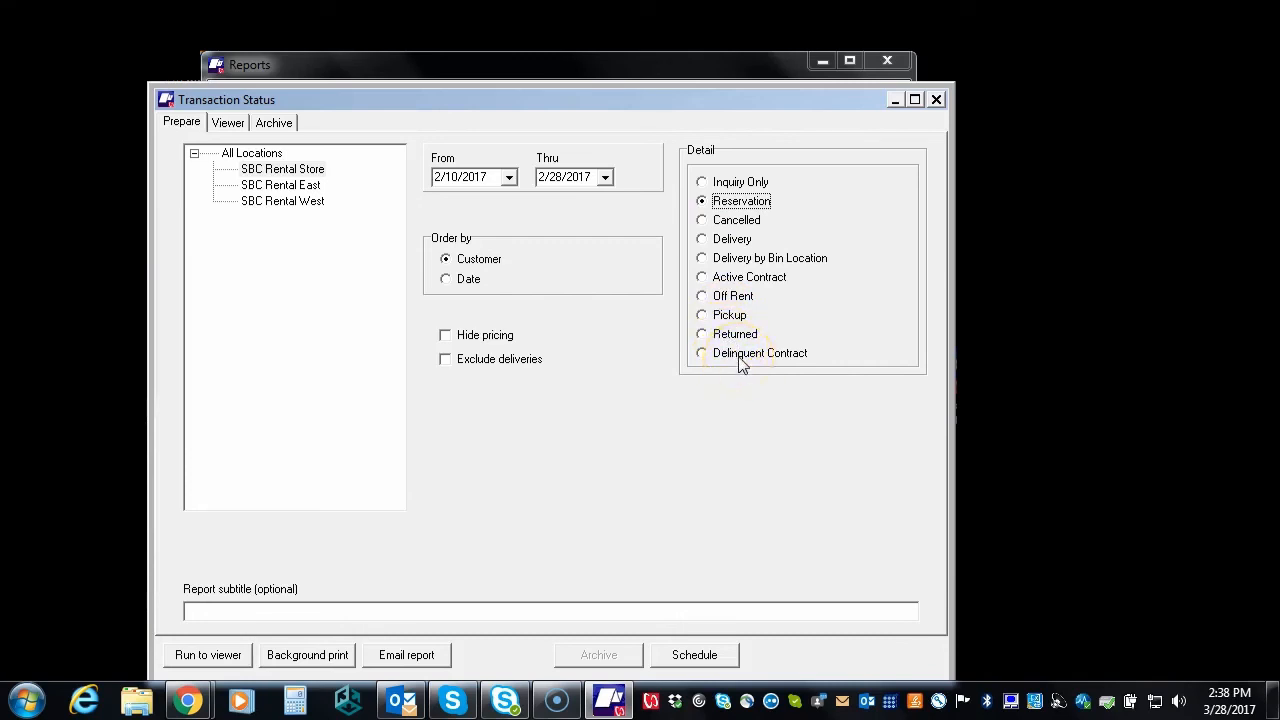
{"action": "left_click", "coordinate": [936, 99]}
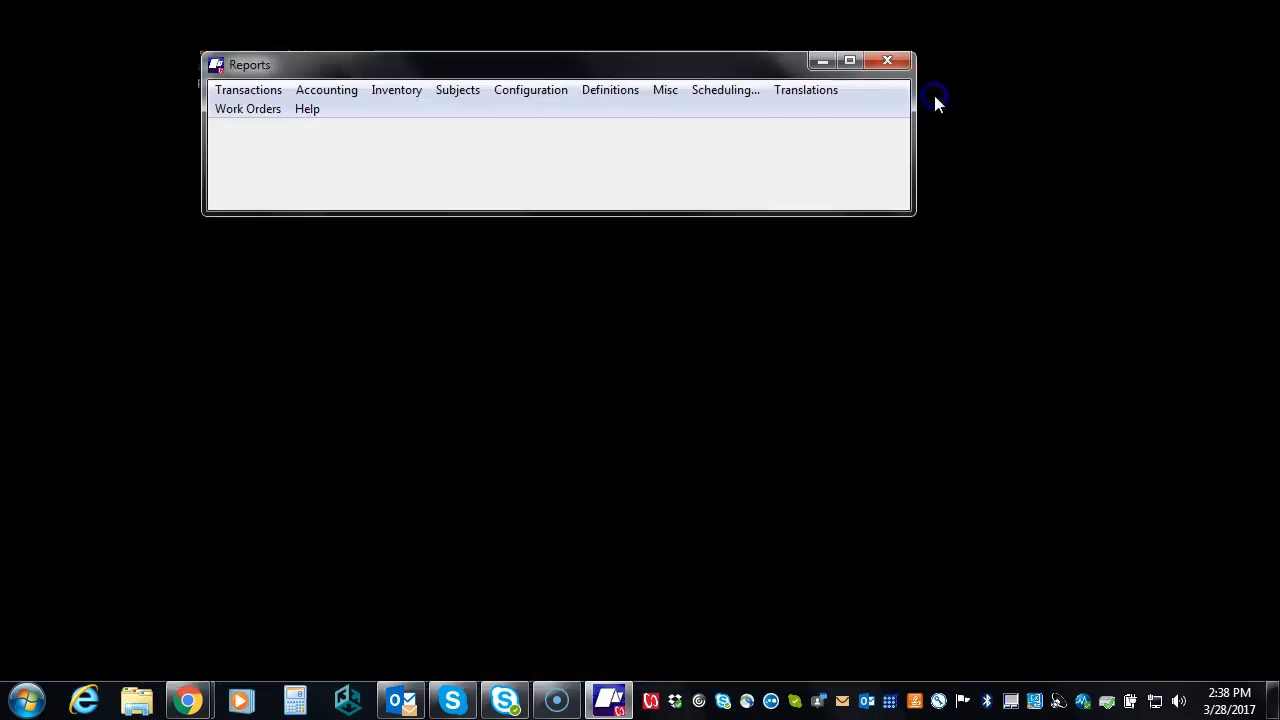
Browse the Accounting report submenus, then show the General inventory reports like Catalog and Stock Status
{"action": "left_click", "coordinate": [335, 91]}
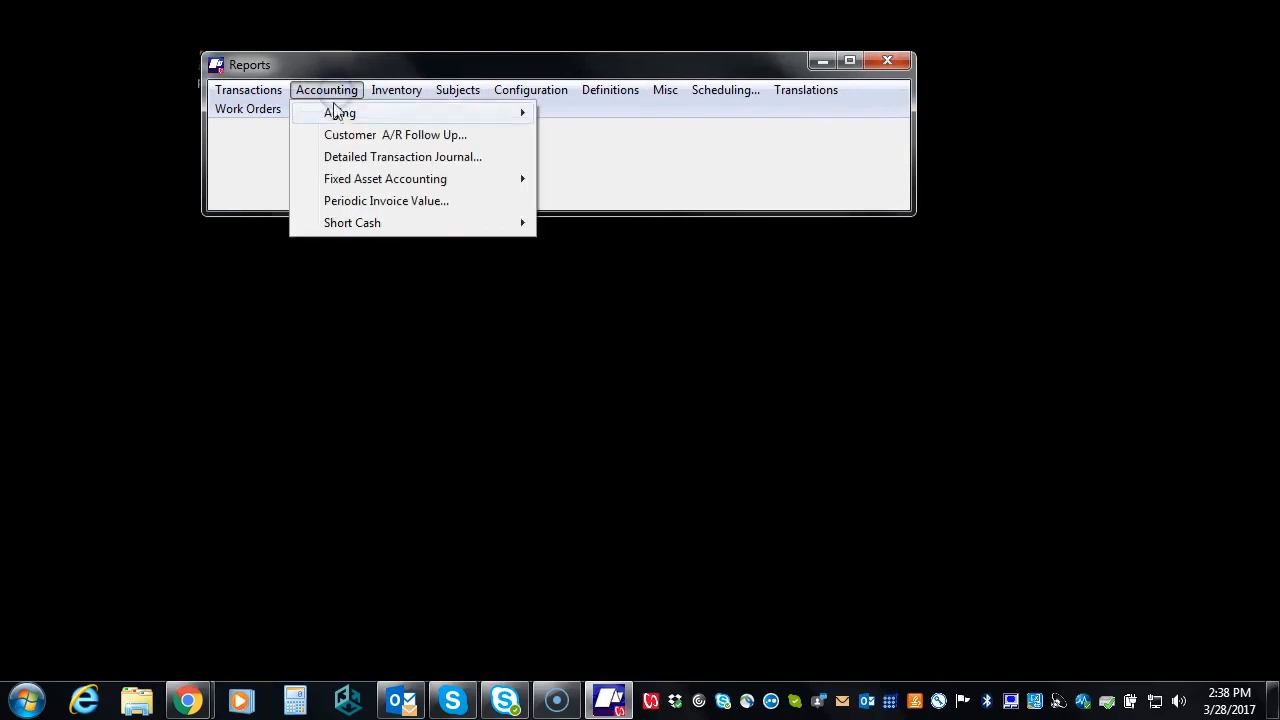
{"action": "mouse_move", "coordinate": [335, 112]}
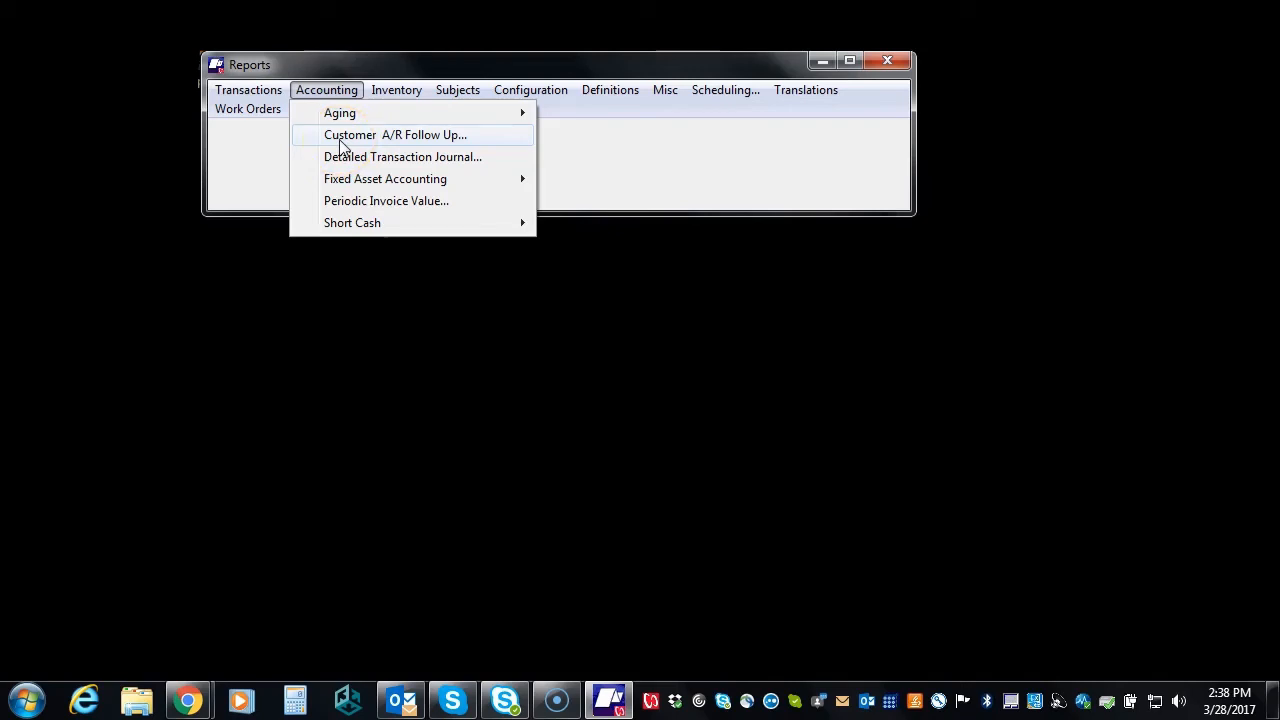
{"action": "mouse_move", "coordinate": [342, 228]}
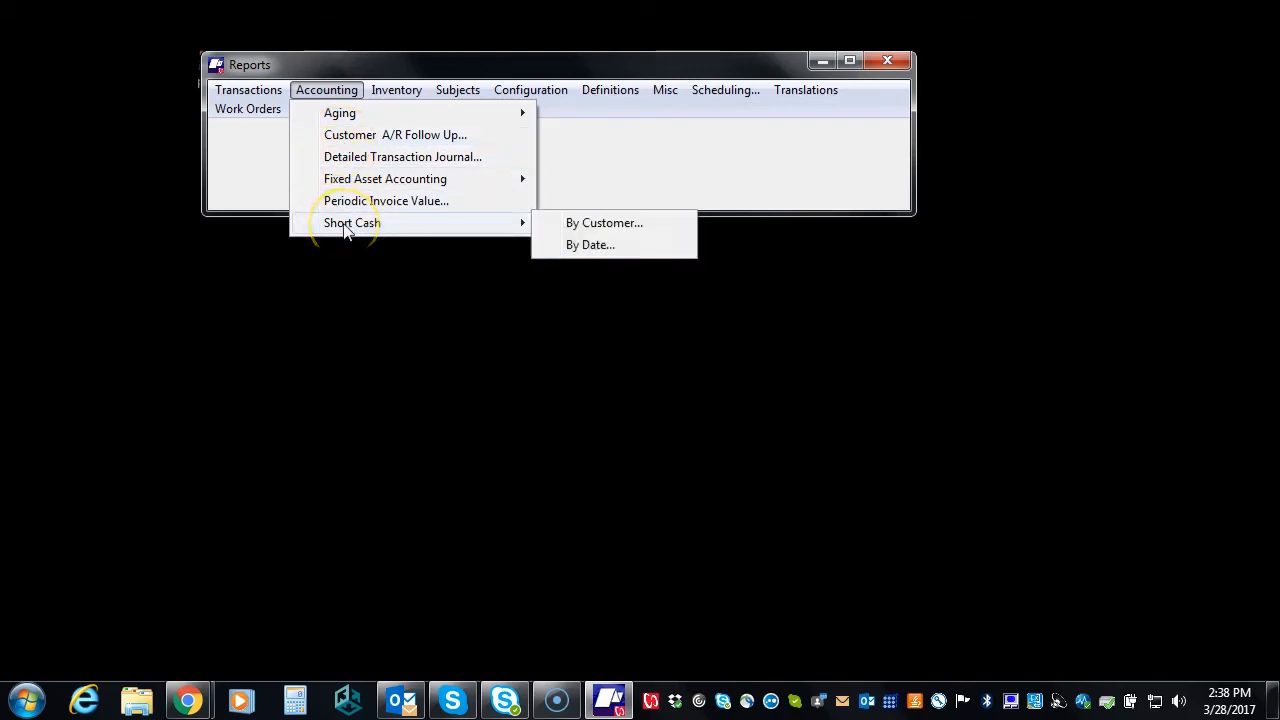
{"action": "mouse_move", "coordinate": [354, 190]}
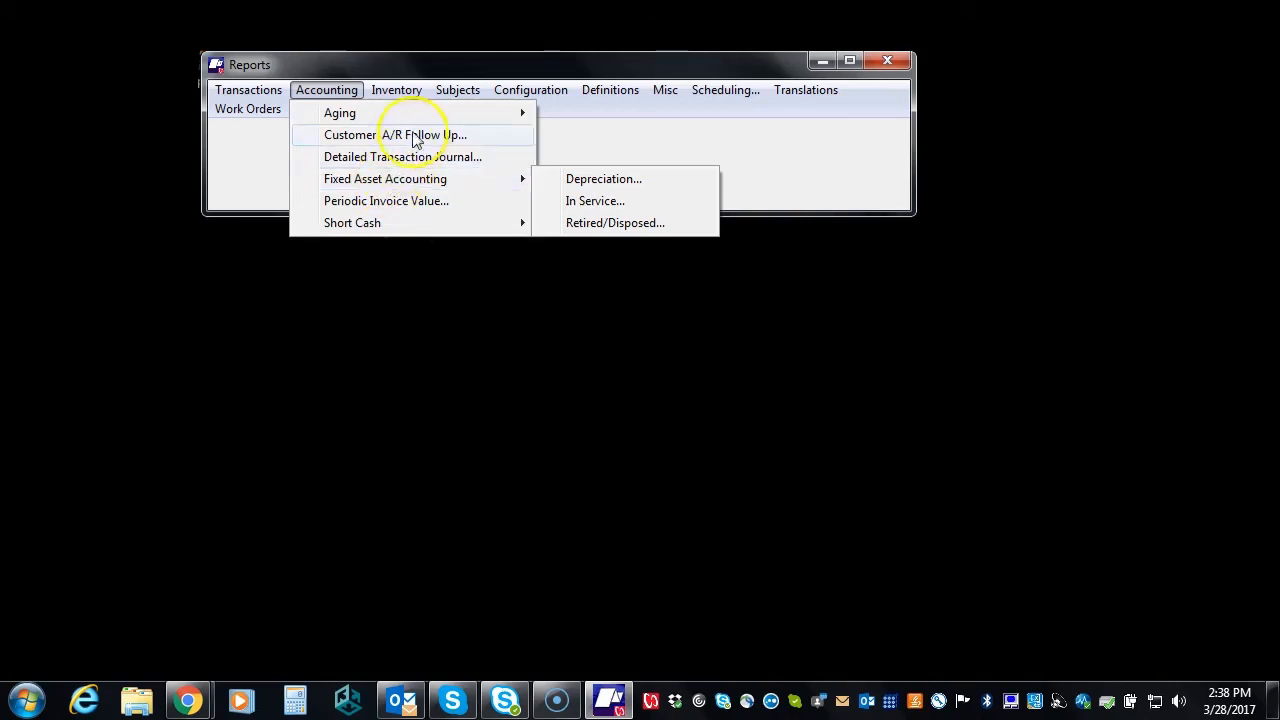
{"action": "mouse_move", "coordinate": [395, 95]}
{"action": "mouse_move", "coordinate": [408, 120]}
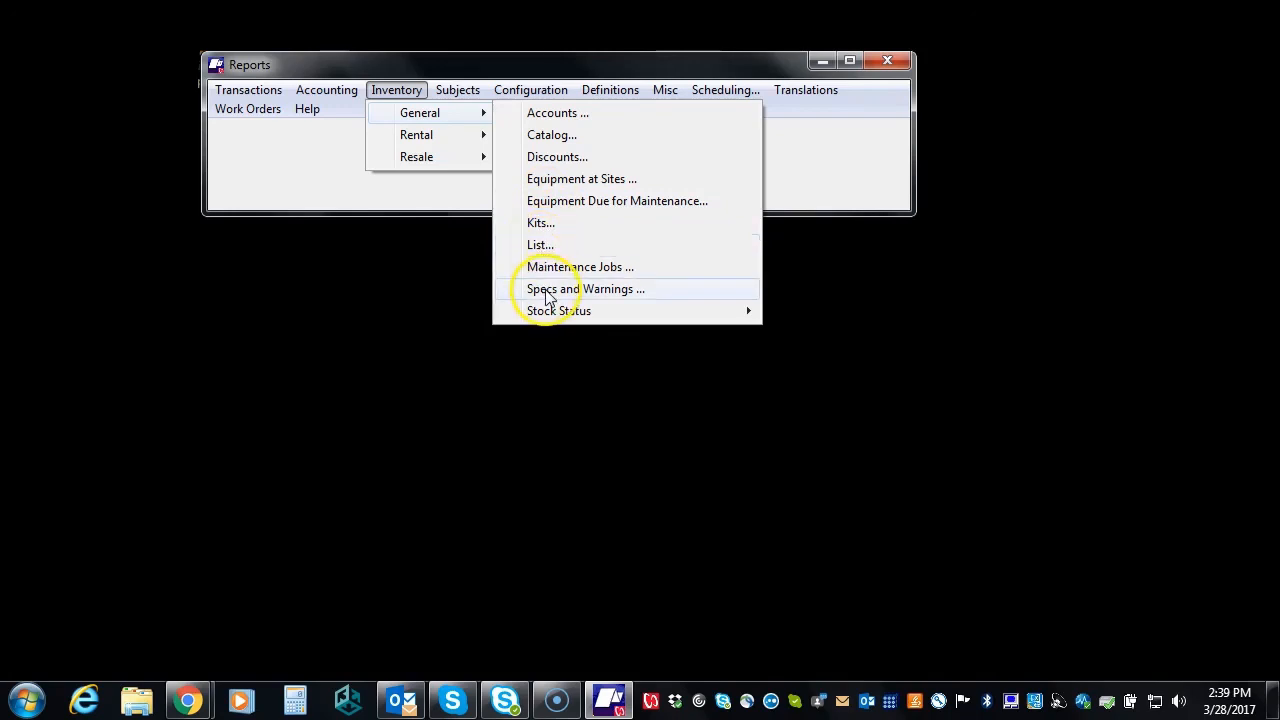
Browse the Rental and Resale inventory reports, then list the Customers reports: List, Mailing Labels, Recap
{"action": "mouse_move", "coordinate": [555, 322]}
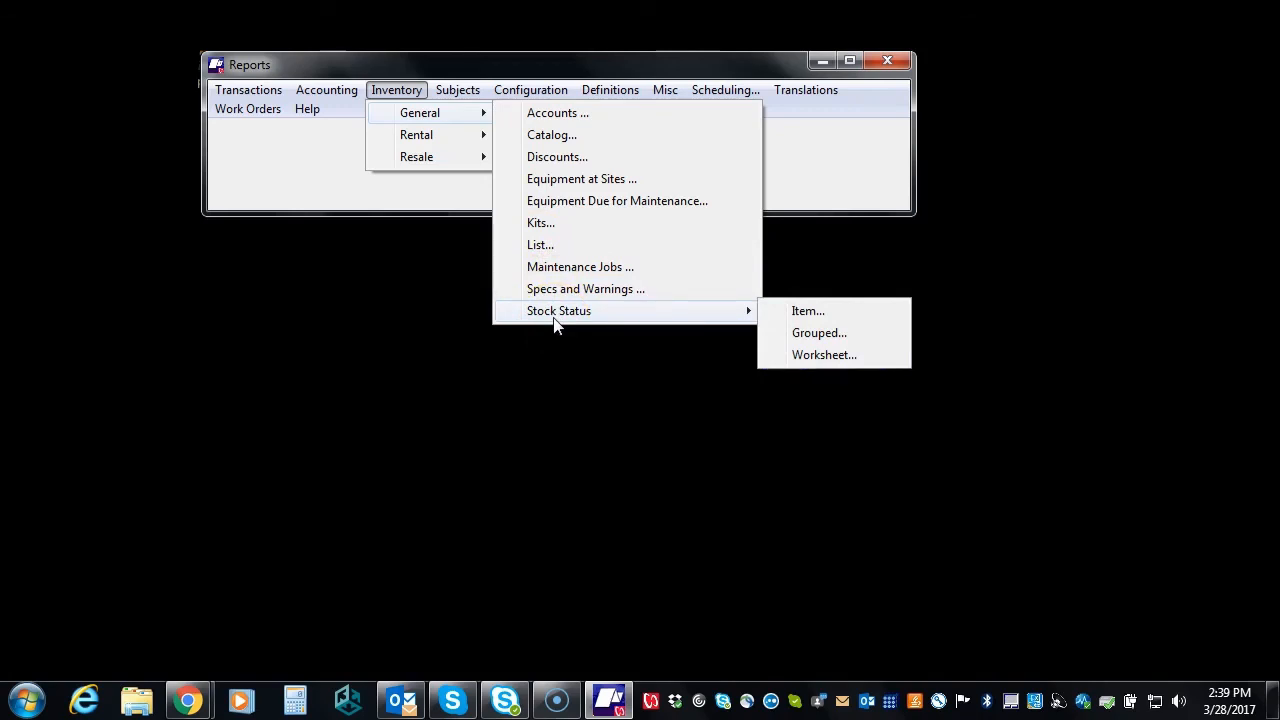
{"action": "mouse_move", "coordinate": [416, 143]}
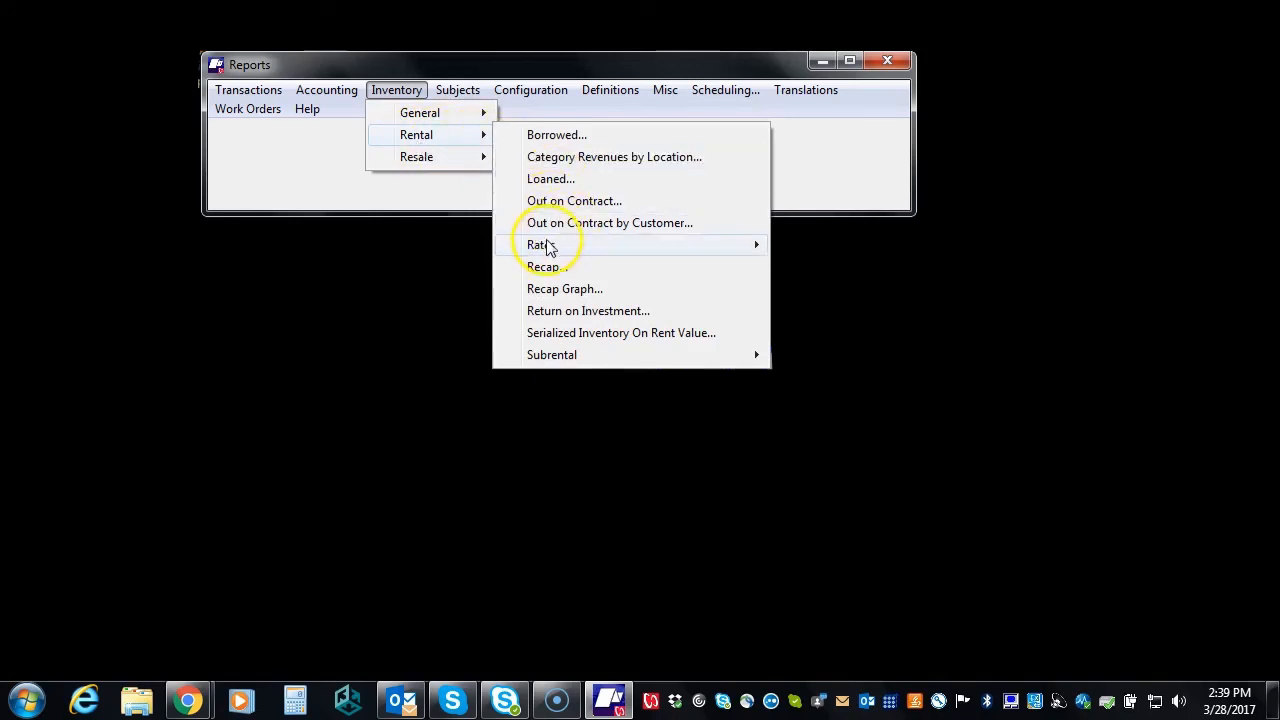
{"action": "mouse_move", "coordinate": [547, 252]}
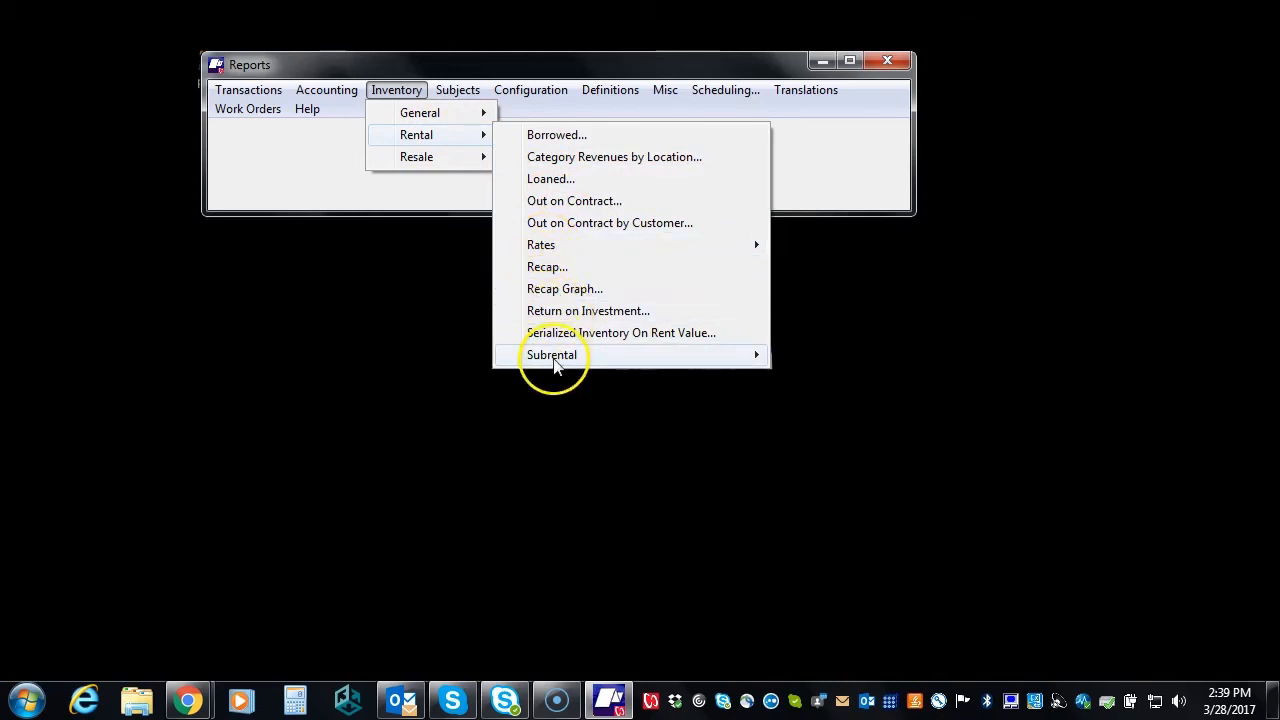
{"action": "mouse_move", "coordinate": [556, 366]}
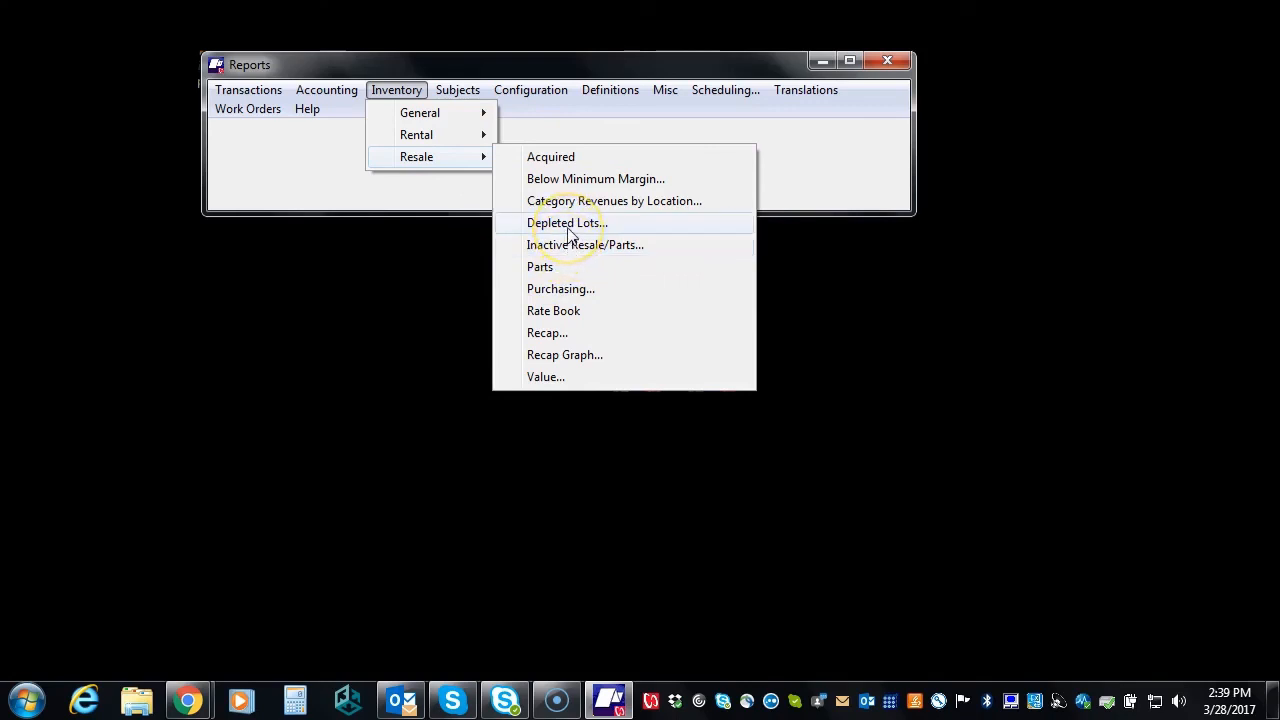
{"action": "left_click", "coordinate": [460, 92]}
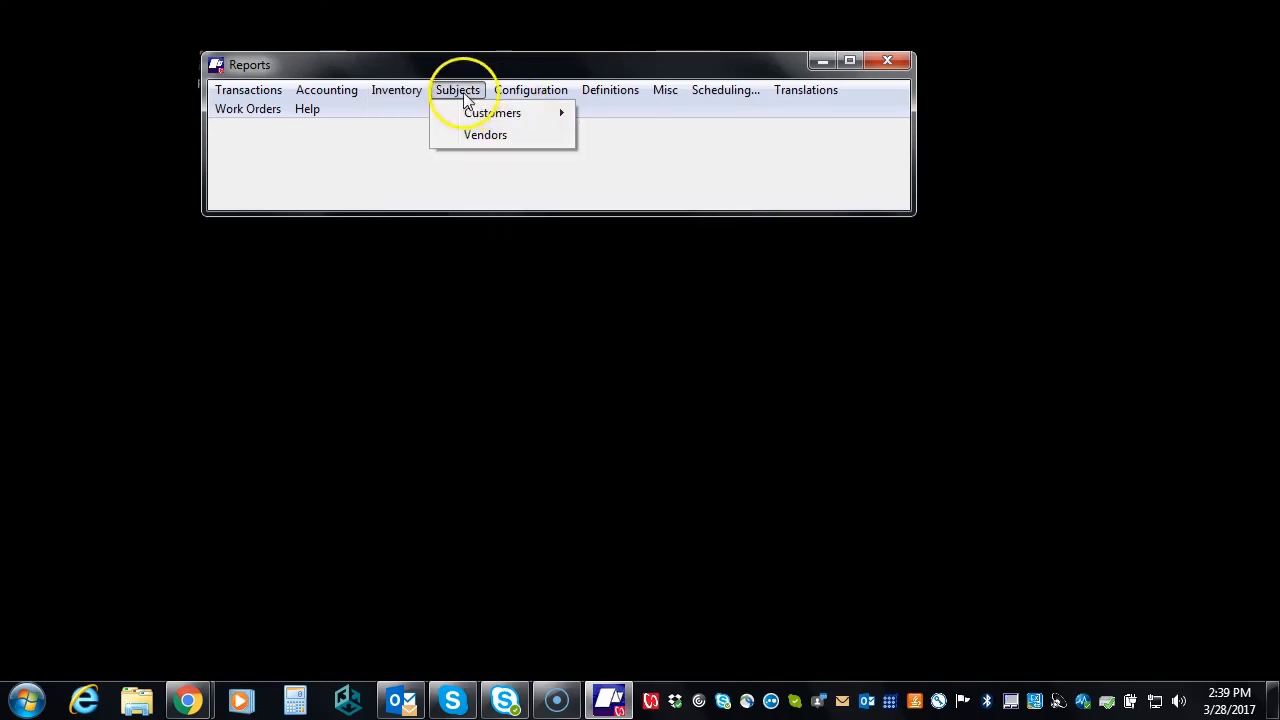
{"action": "left_click", "coordinate": [485, 116]}
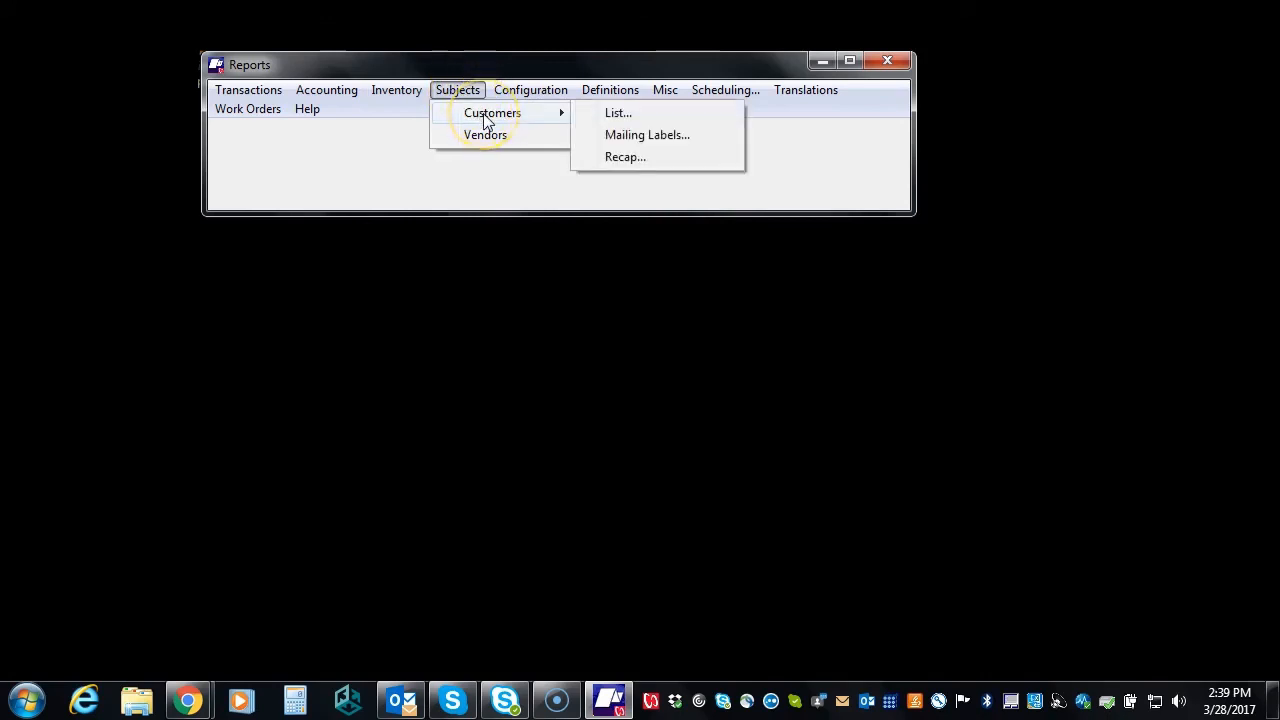